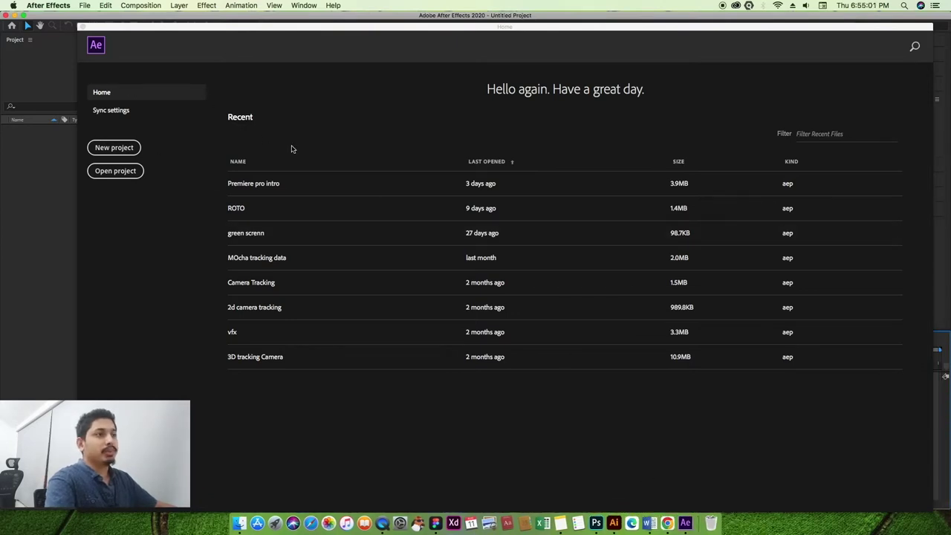
Start an empty Untitled Project from the Home screen and drag the Project panel slightly wider.
{"action": "left_click", "coordinate": [114, 147]}
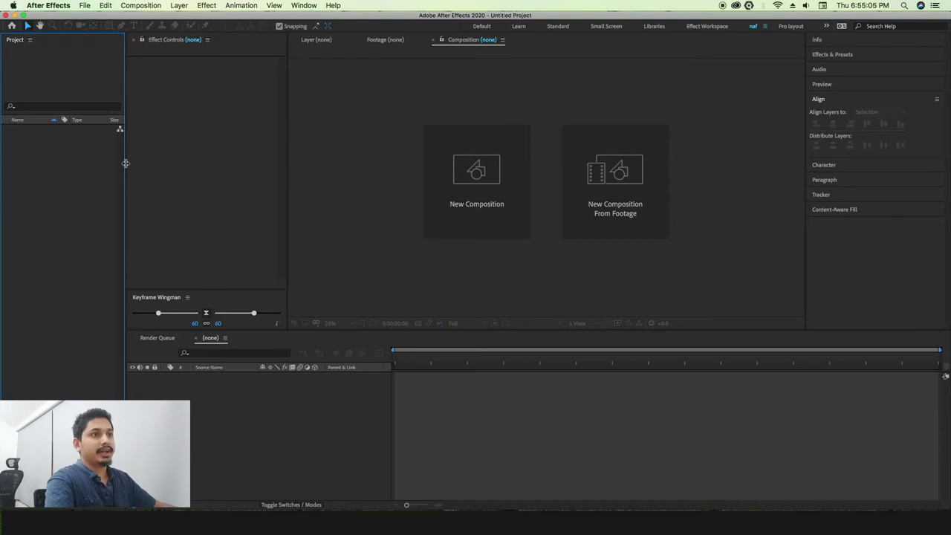
{"action": "left_click_drag", "start_coordinate": [125, 163], "coordinate": [138, 161]}
{"action": "key", "text": "XF86MonBrightnessDown"}
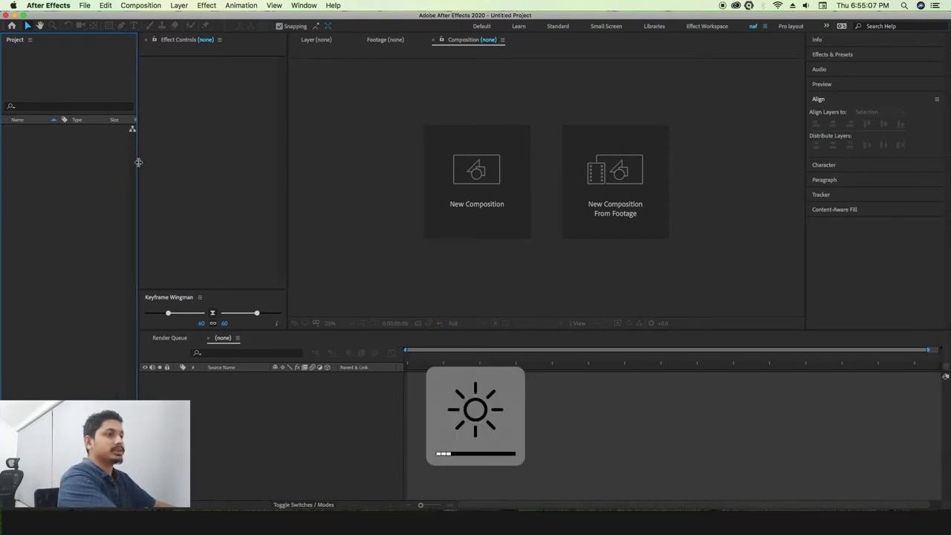
{"action": "left_click", "coordinate": [223, 240]}
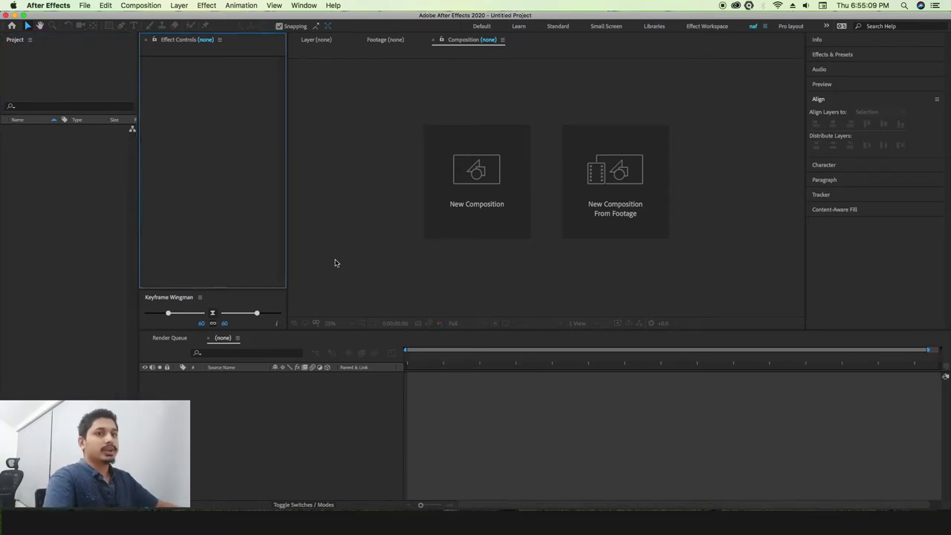
{"action": "mouse_move", "coordinate": [648, 513]}
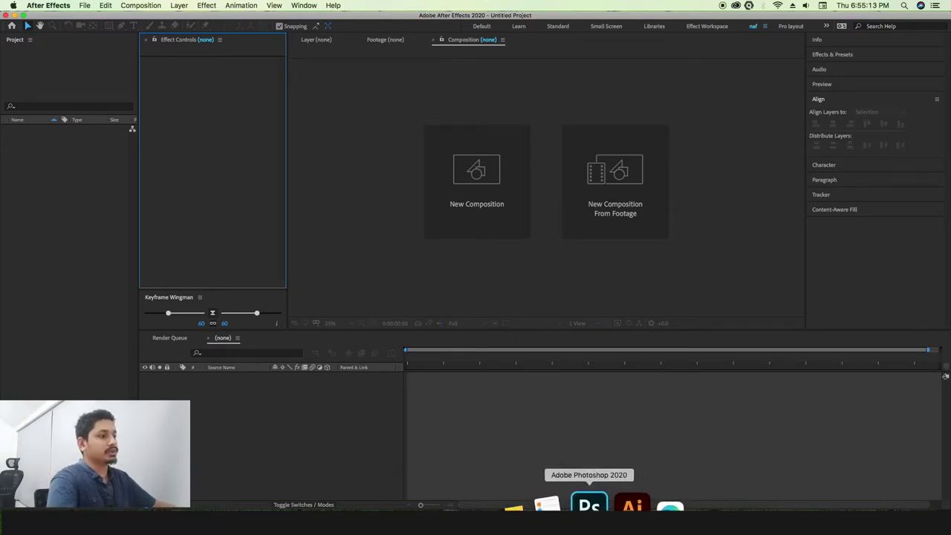
In Photoshop, zoom into the Fiverr canvas and select Layer 1 with the Brush tool.
{"action": "left_click", "coordinate": [589, 507]}
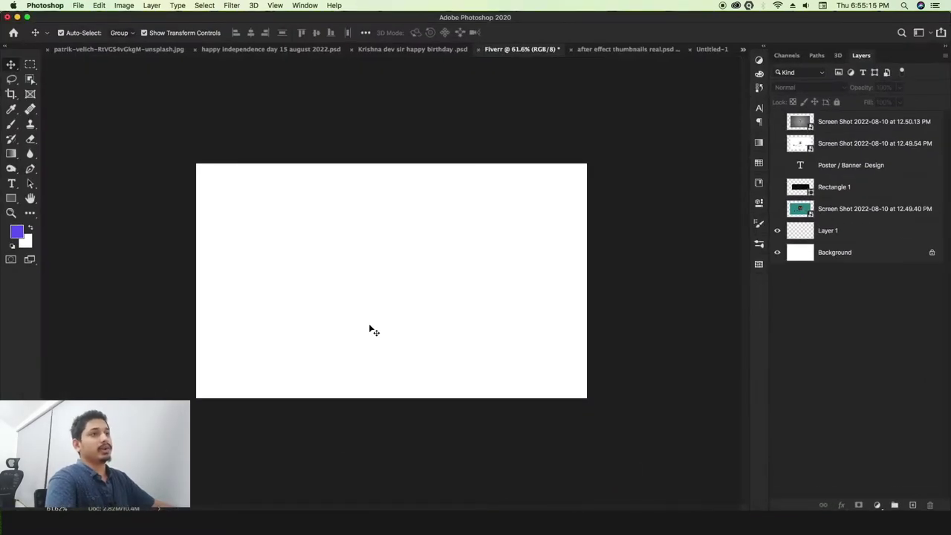
{"action": "key", "text": "super+equal"}
{"action": "scroll", "coordinate": [375, 276], "scroll_direction": "up", "scroll_amount": 2}
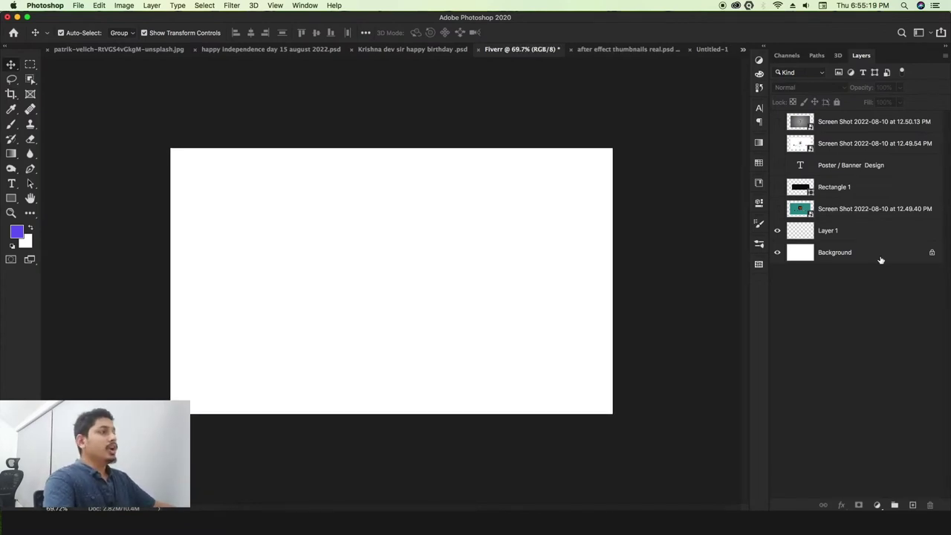
{"action": "left_click", "coordinate": [817, 231]}
{"action": "key", "text": "b"}
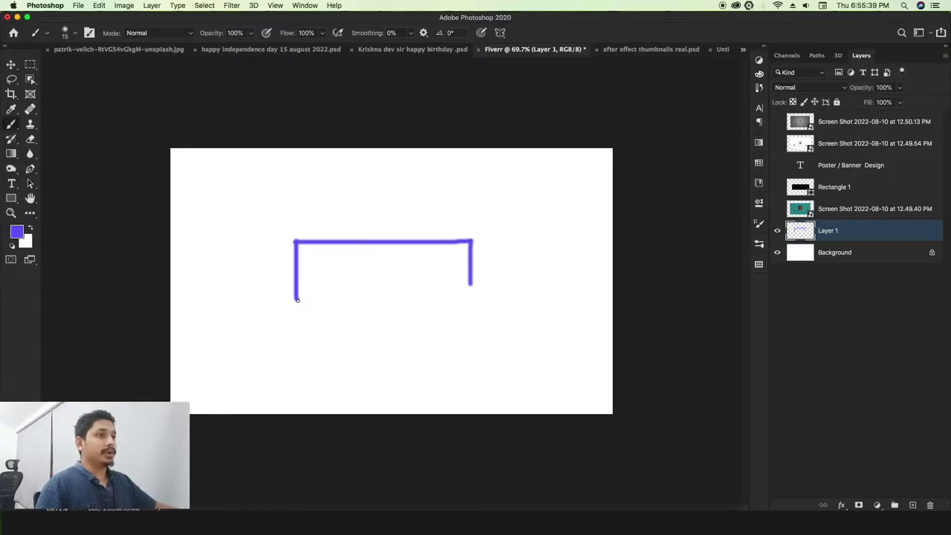
Brush the bar outline, a text line inside it, side lines, and opposite top and bottom arrows.
{"action": "left_click_drag", "start_coordinate": [297, 299], "coordinate": [440, 302]}
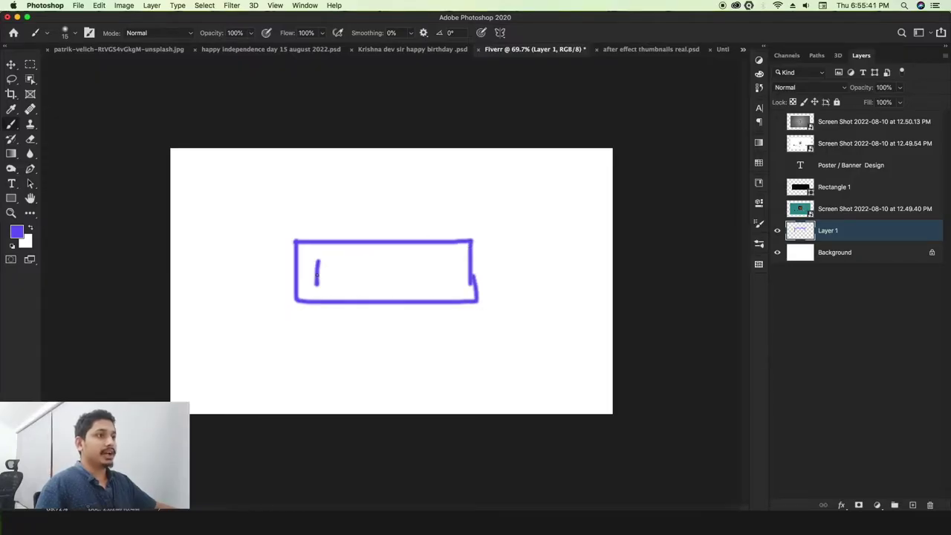
{"action": "mouse_move", "coordinate": [363, 283]}
{"action": "left_mouse_down"}
{"action": "mouse_move", "coordinate": [445, 284]}
{"action": "mouse_move", "coordinate": [571, 257]}
{"action": "left_mouse_up"}
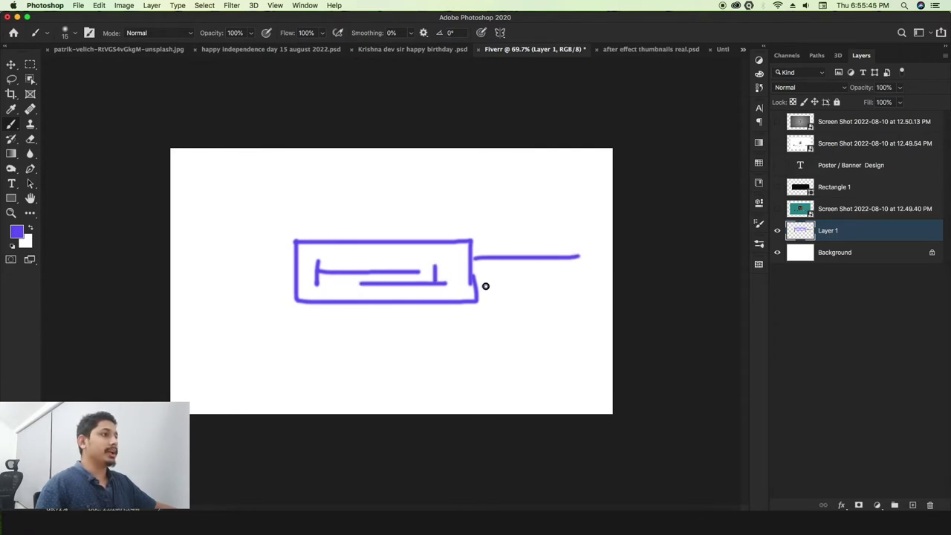
{"action": "left_click_drag", "start_coordinate": [482, 286], "coordinate": [608, 285]}
{"action": "left_click_drag", "start_coordinate": [278, 261], "coordinate": [179, 261]}
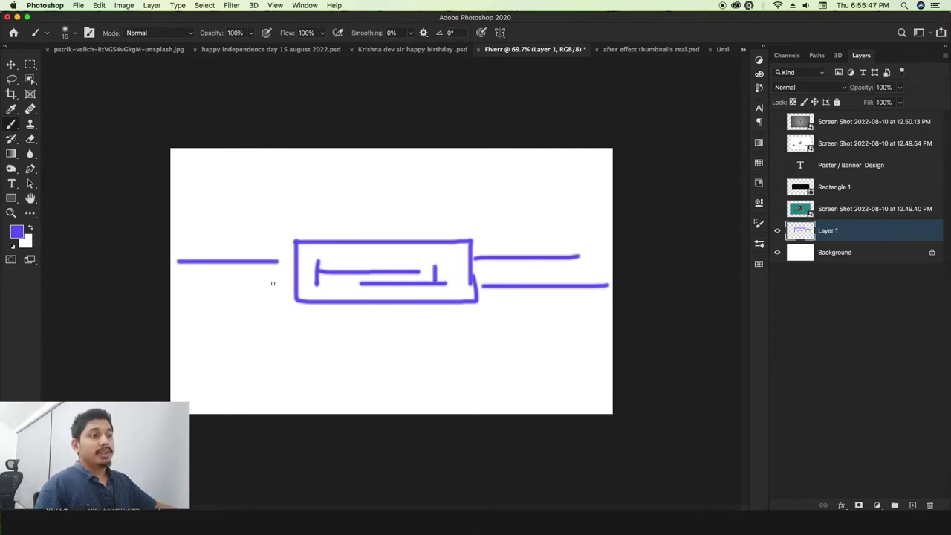
{"action": "left_click_drag", "start_coordinate": [269, 283], "coordinate": [164, 284]}
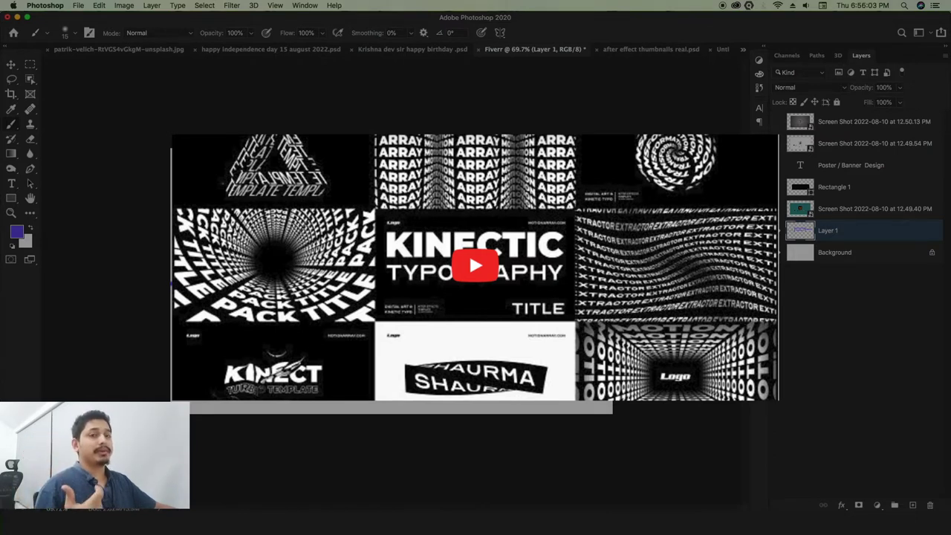
{"action": "left_click_drag", "start_coordinate": [211, 177], "coordinate": [240, 177]}
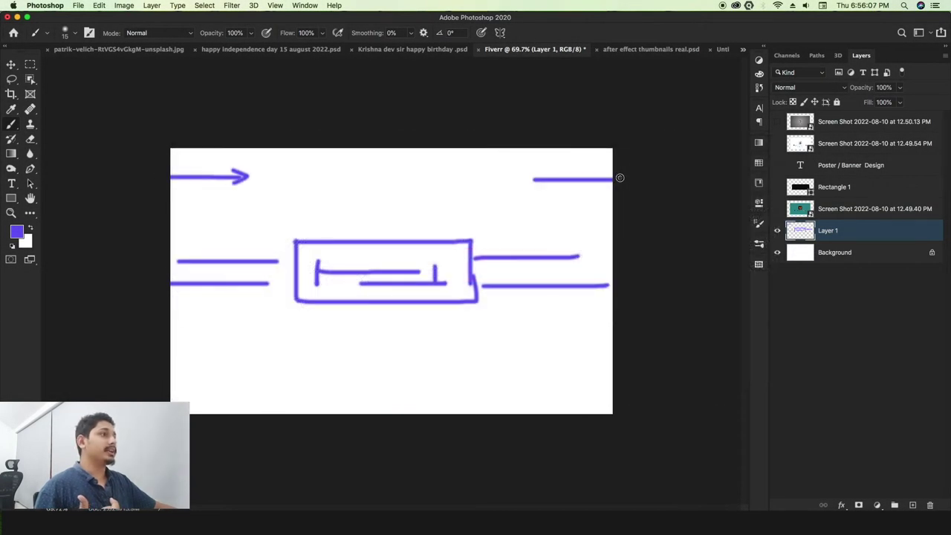
{"action": "left_click_drag", "start_coordinate": [610, 345], "coordinate": [475, 352]}
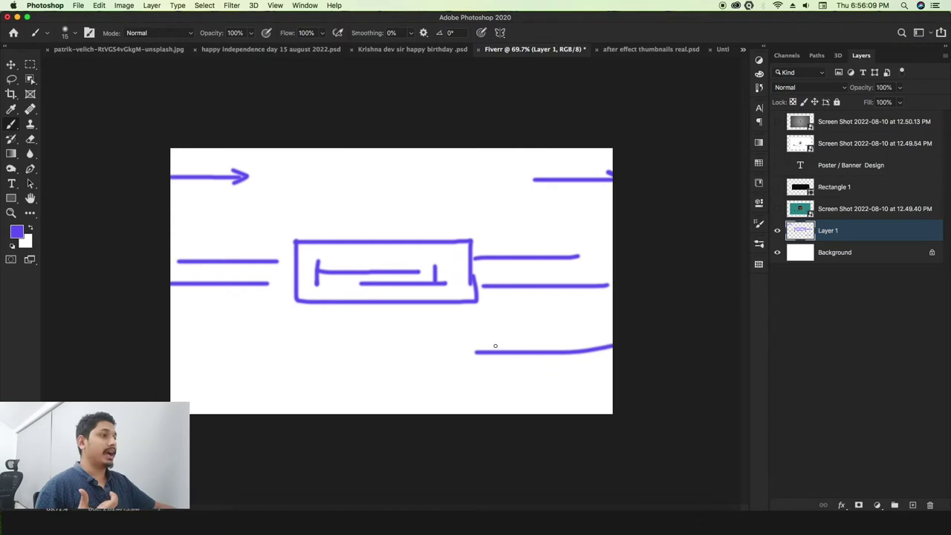
{"action": "left_click_drag", "start_coordinate": [281, 351], "coordinate": [158, 353]}
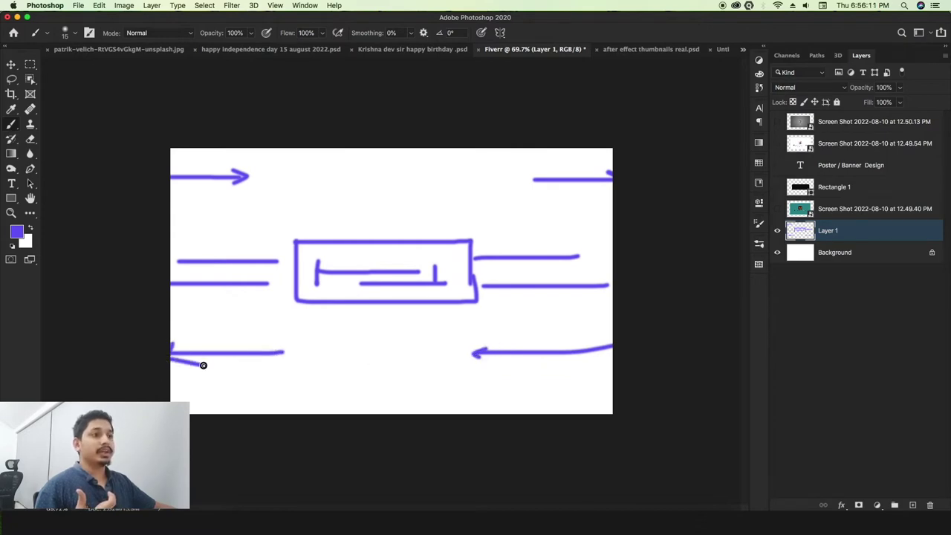
Type 'TYPOGRAPHY DESIGN' on two lines and move it inside the sketched bar.
{"action": "key", "text": "t"}
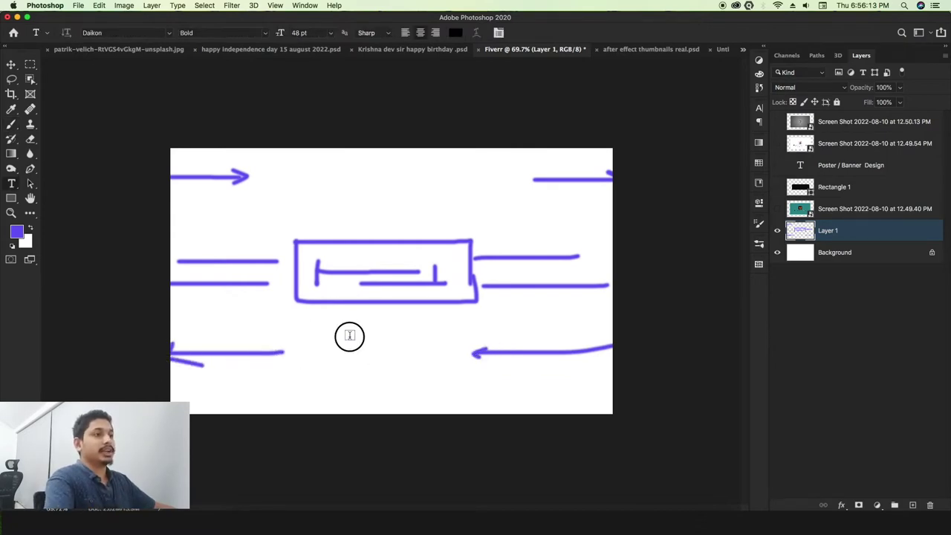
{"action": "left_click", "coordinate": [349, 335]}
{"action": "key", "text": "BackSpace"}
{"action": "type", "text": "GRAPHY DESIGN"}
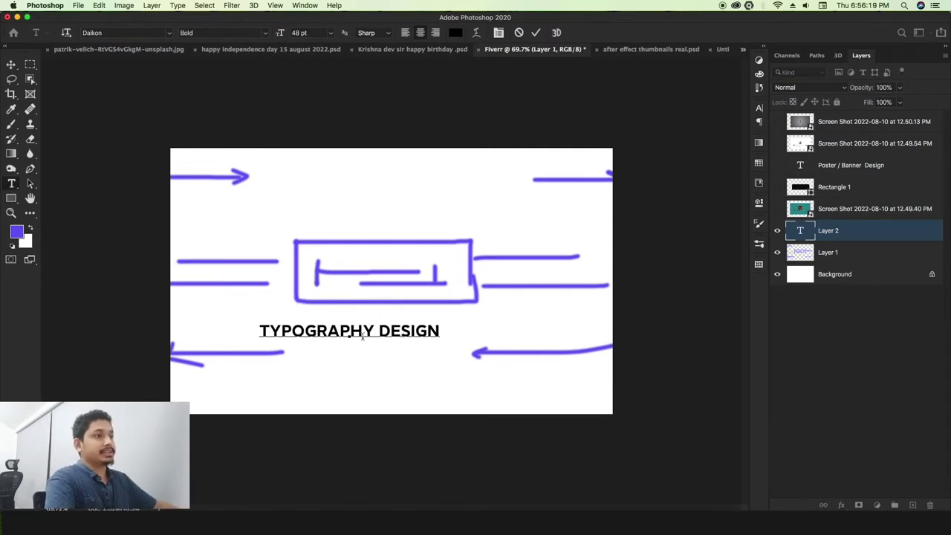
{"action": "key", "text": "Return"}
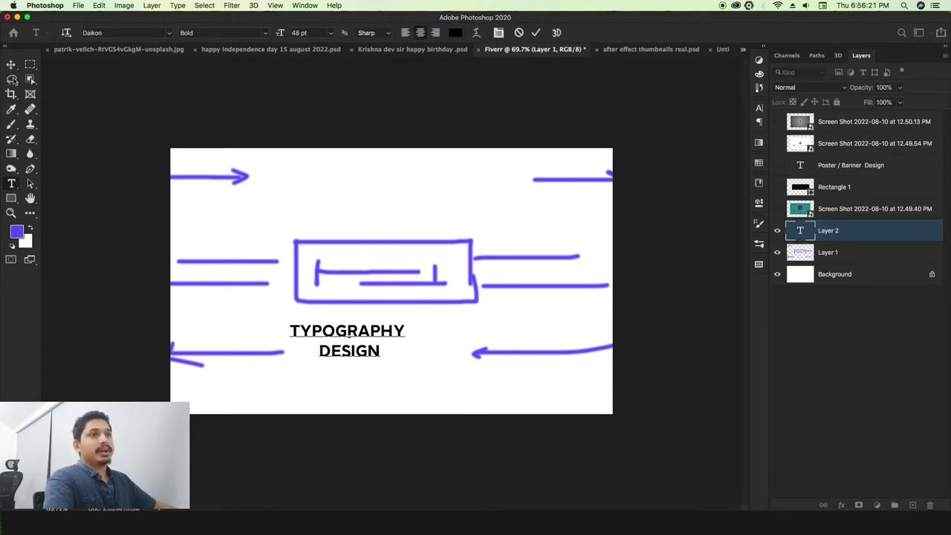
{"action": "left_click", "coordinate": [11, 65]}
{"action": "left_click_drag", "start_coordinate": [374, 334], "coordinate": [409, 271]}
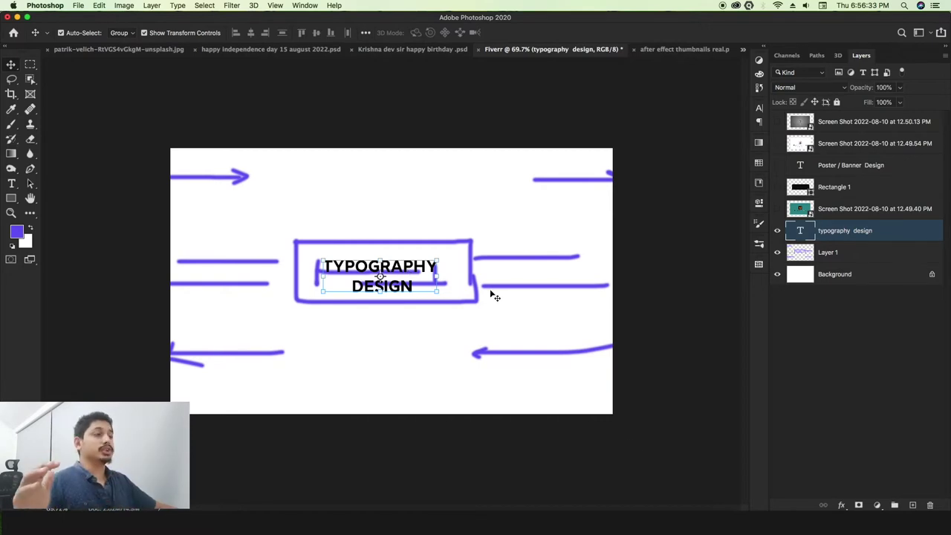
In After Effects, create a 1920×1080 composition named 'typography design' lasting 0:00:05:00.
{"action": "left_click", "coordinate": [684, 509]}
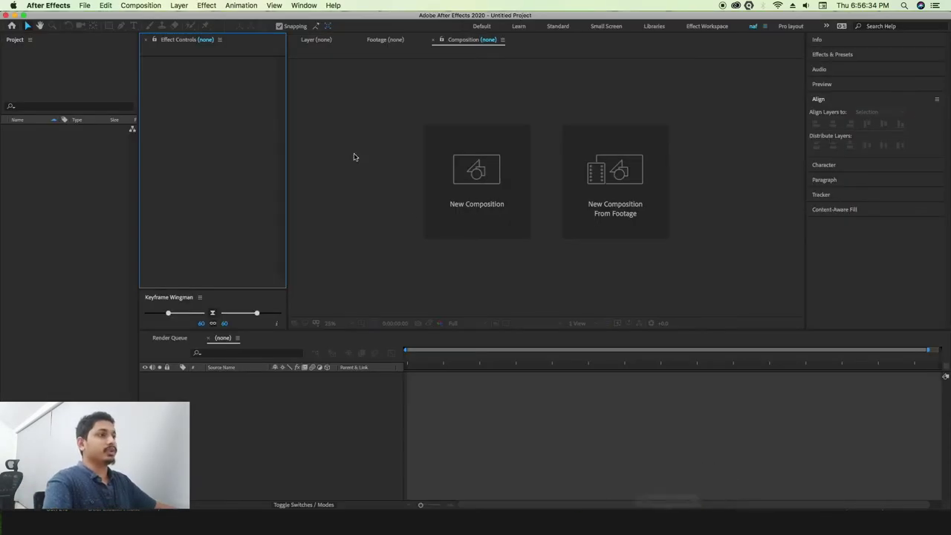
{"action": "left_click", "coordinate": [484, 182]}
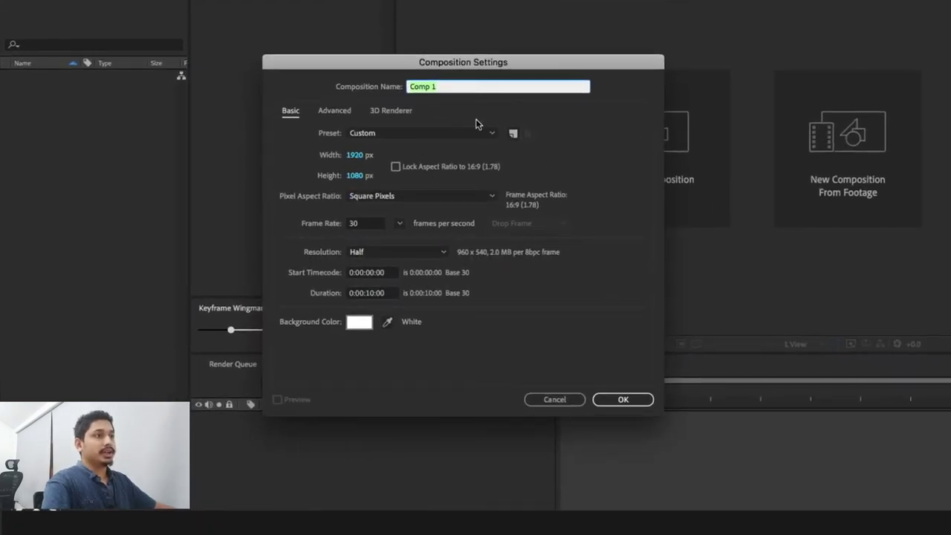
{"action": "left_click", "coordinate": [416, 88]}
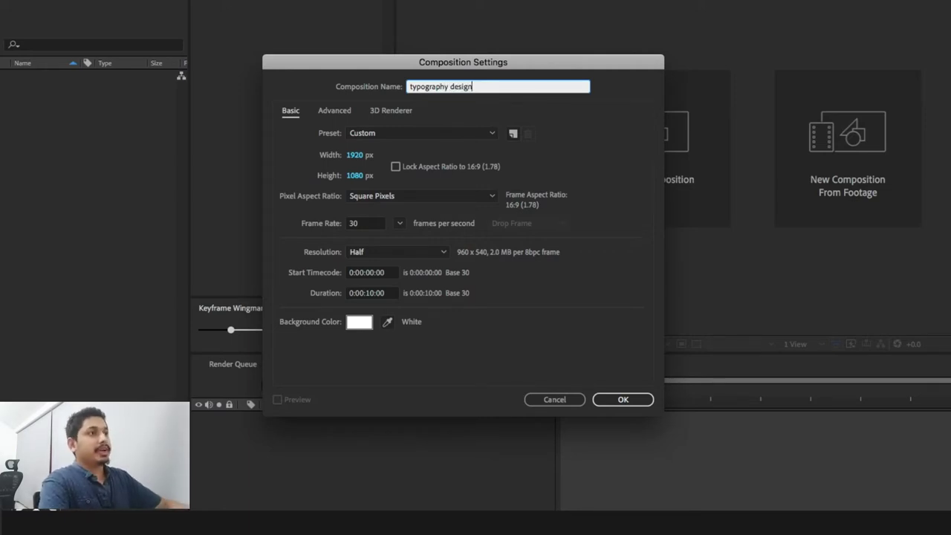
{"action": "left_click", "coordinate": [368, 294]}
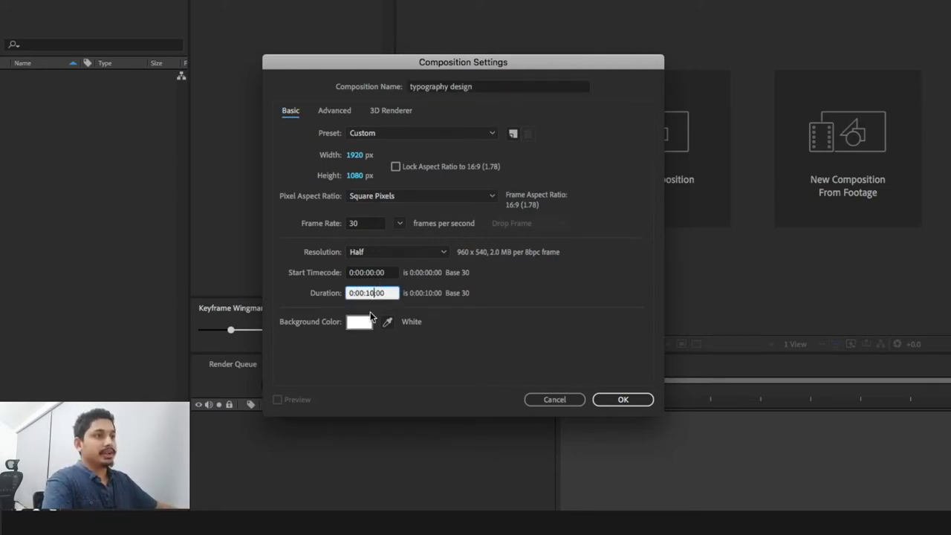
{"action": "key", "text": "BackSpace"}
{"action": "type", "text": "5"}
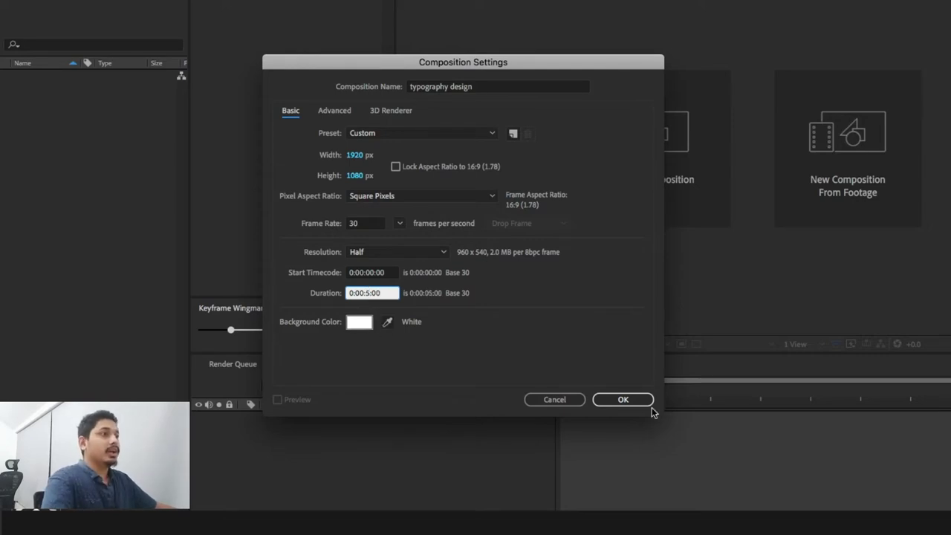
{"action": "left_click", "coordinate": [650, 405]}
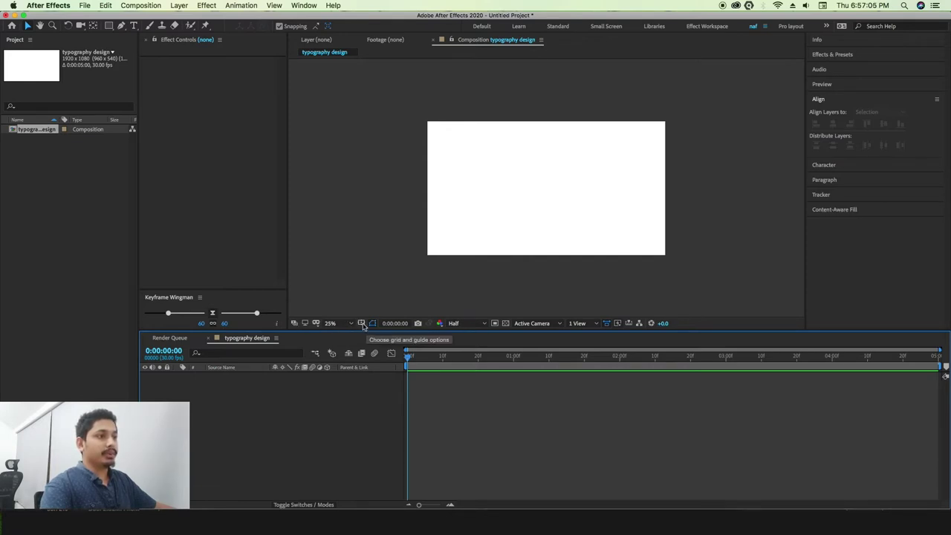
Try the rulers and grid overlay in the Composition viewer, then turn the grid back off.
{"action": "left_click", "coordinate": [362, 324]}
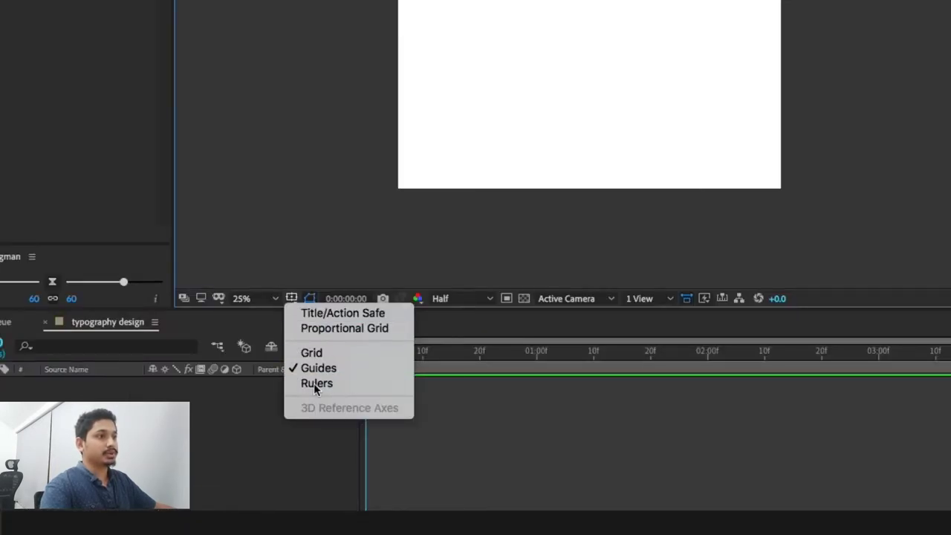
{"action": "left_click", "coordinate": [372, 374]}
{"action": "left_click", "coordinate": [292, 299]}
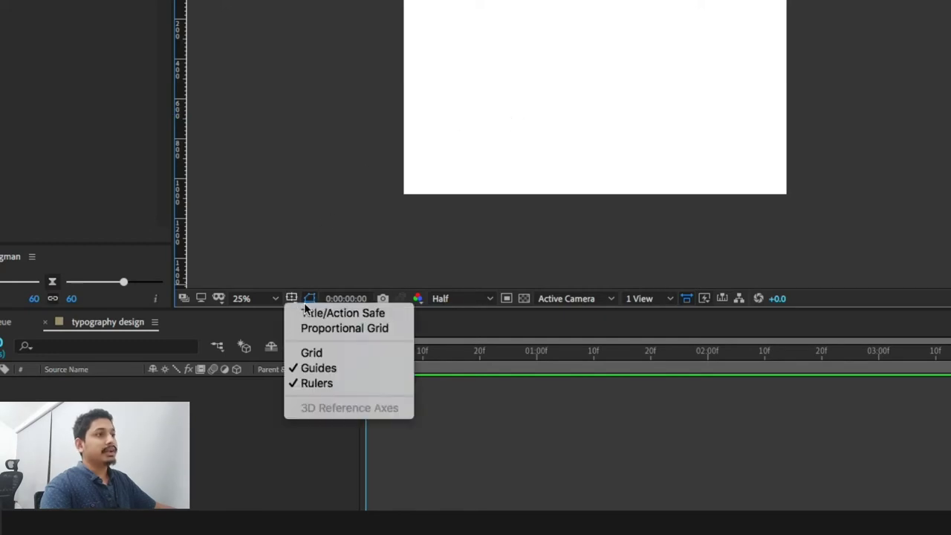
{"action": "left_click", "coordinate": [321, 353]}
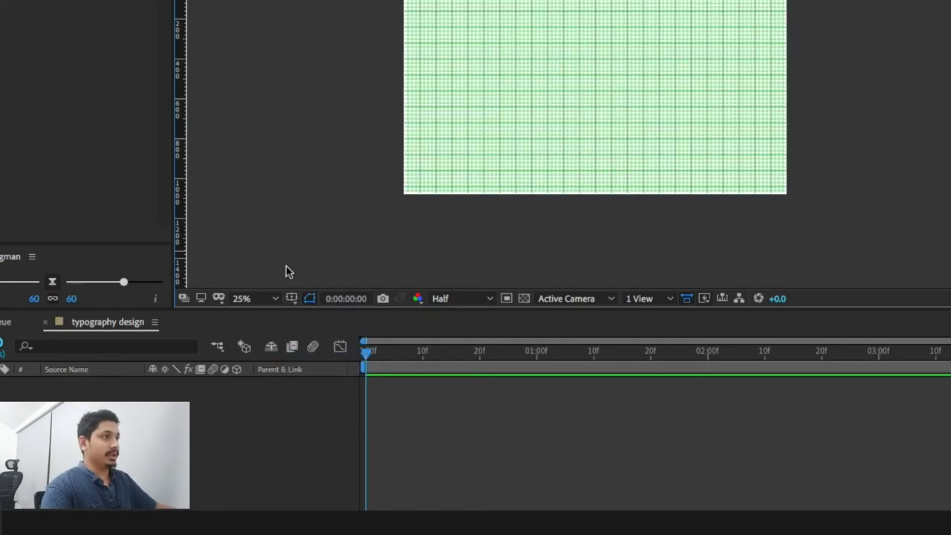
{"action": "left_click", "coordinate": [292, 298]}
{"action": "left_click", "coordinate": [317, 360]}
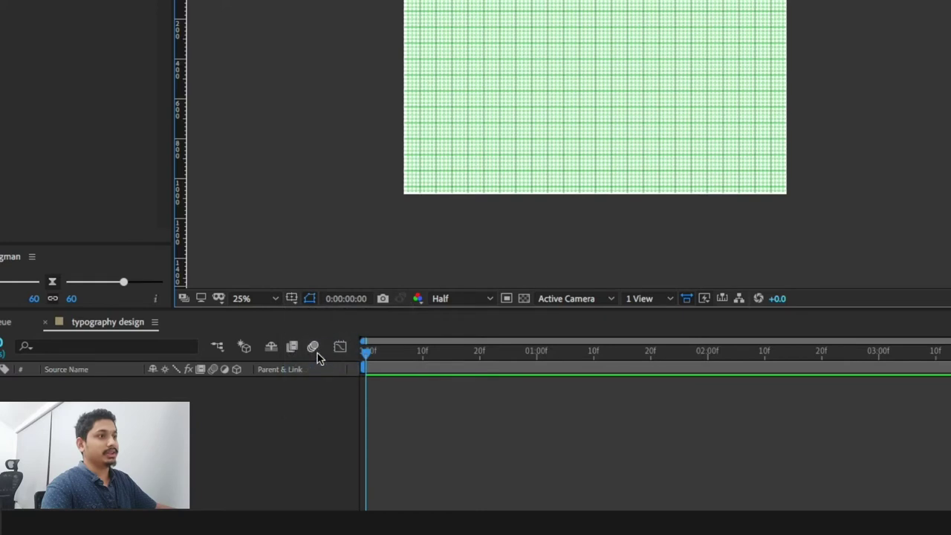
{"action": "left_click", "coordinate": [292, 299]}
{"action": "left_click", "coordinate": [311, 353]}
Hide the rulers and show the Title/Action Safe guides instead.
{"action": "left_click", "coordinate": [292, 298]}
{"action": "left_click", "coordinate": [312, 383]}
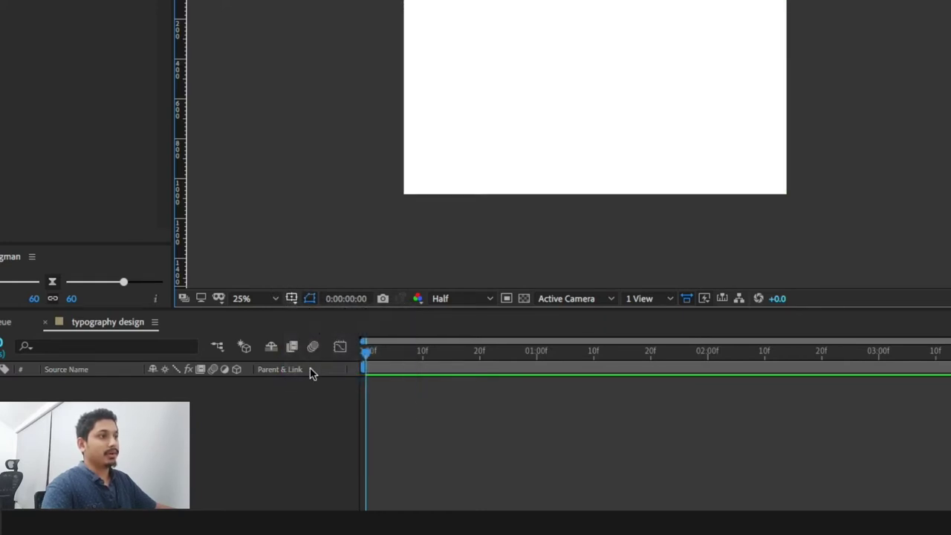
{"action": "left_click", "coordinate": [297, 299]}
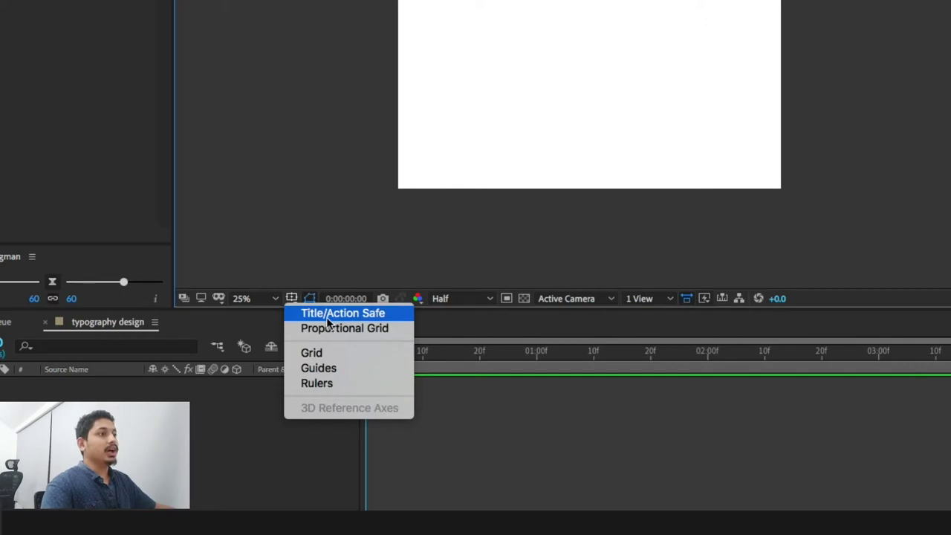
{"action": "left_click", "coordinate": [328, 314]}
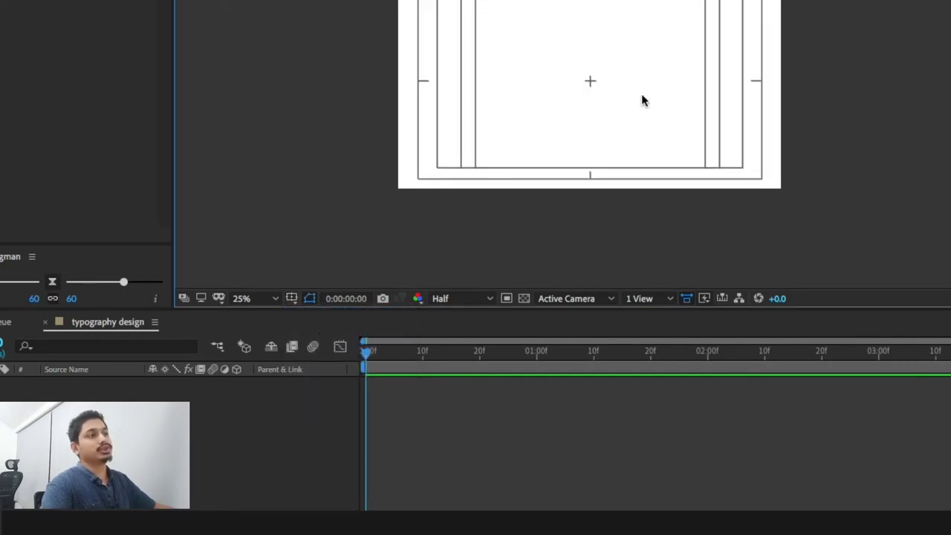
{"action": "scroll", "coordinate": [631, 98], "scroll_direction": "up", "scroll_amount": 2}
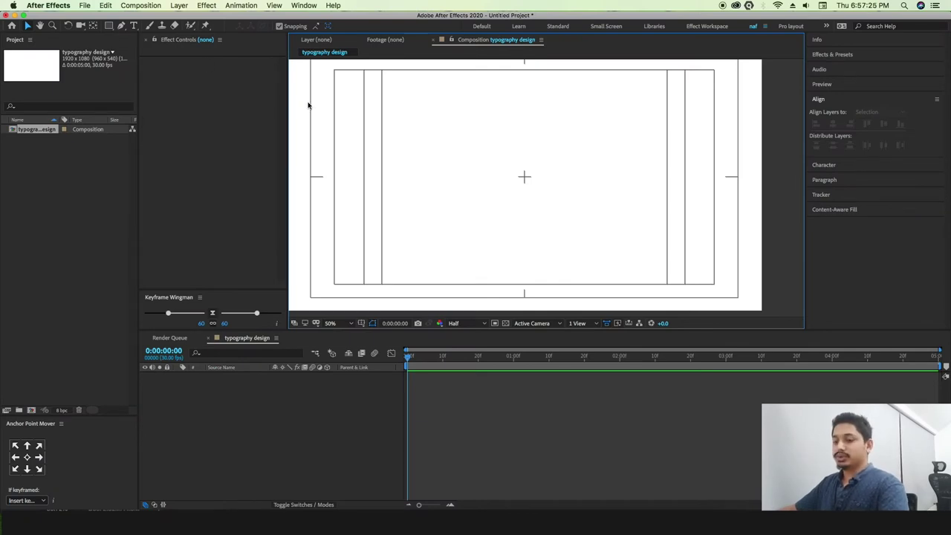
Create a 'Typography design' text layer and drag it to the frame centre.
{"action": "key", "text": "super+t"}
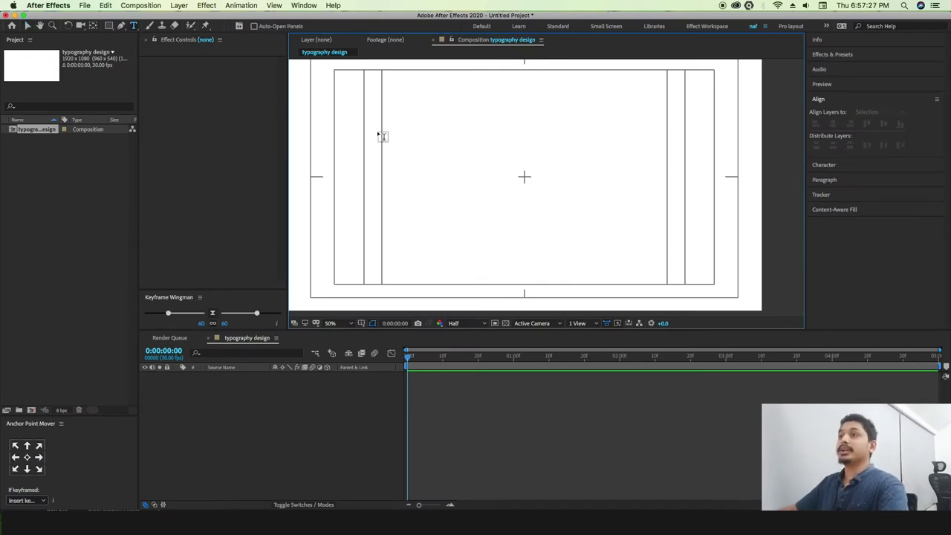
{"action": "left_click", "coordinate": [494, 173]}
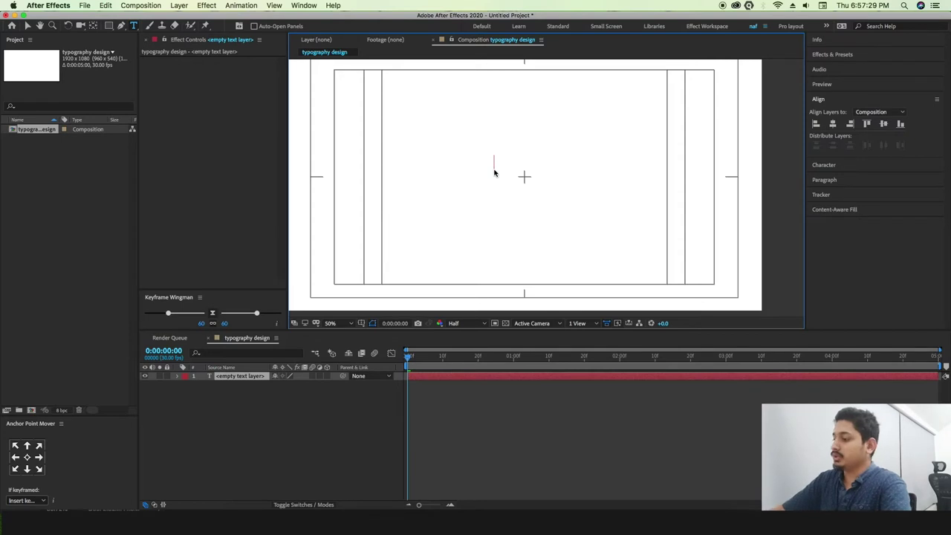
{"action": "type", "text": "Typo"}
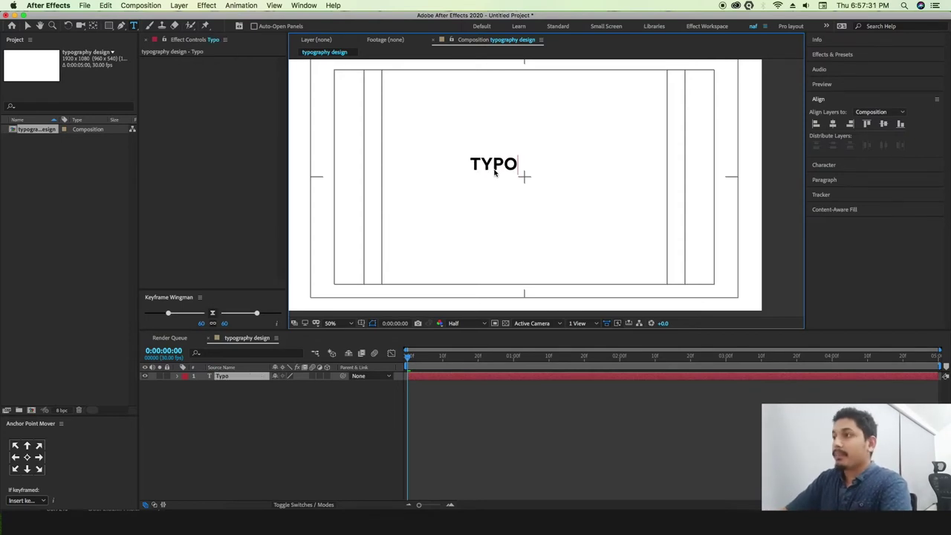
{"action": "type", "text": "raphydesign"}
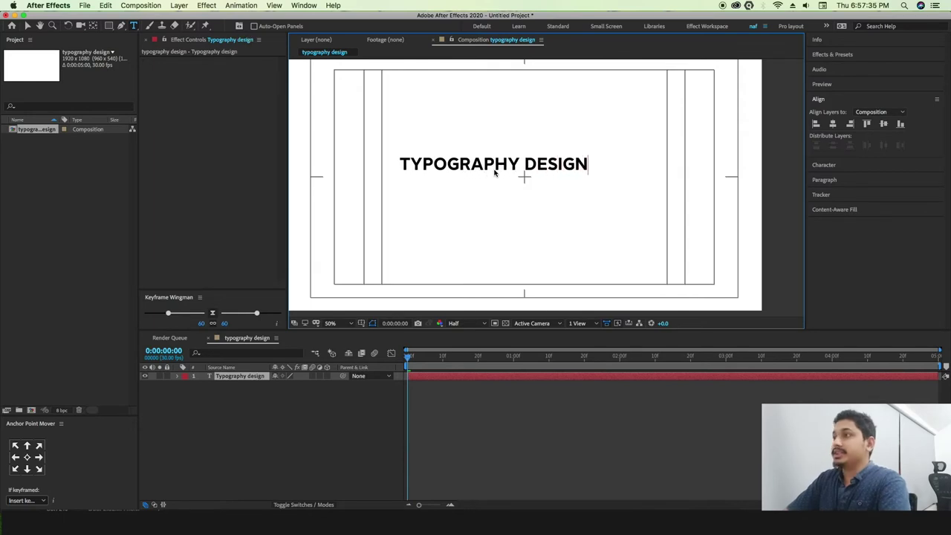
{"action": "left_click", "coordinate": [28, 26]}
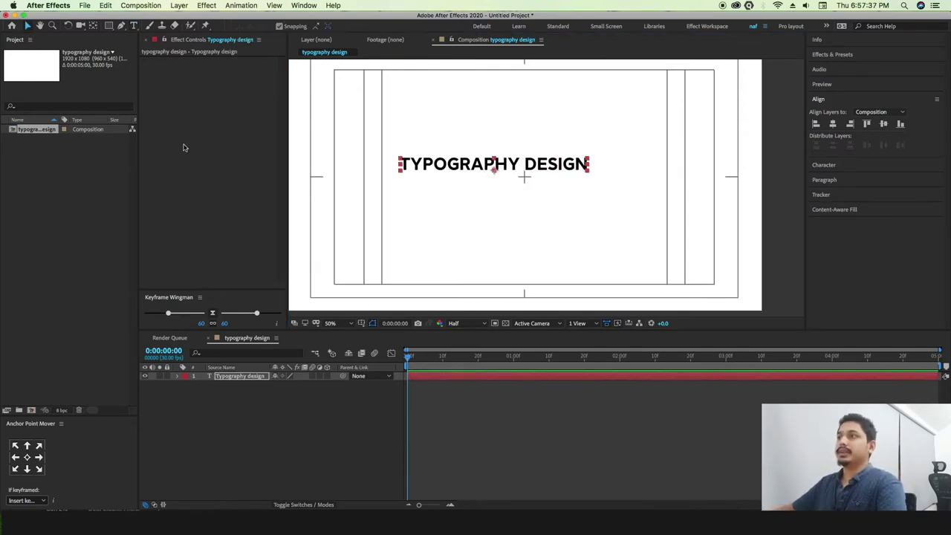
{"action": "left_click_drag", "start_coordinate": [558, 165], "coordinate": [586, 176]}
Centre the text layer's anchor point with the Anchor Point Mover.
{"action": "left_click", "coordinate": [28, 456]}
{"action": "scroll", "coordinate": [529, 191], "scroll_direction": "up", "scroll_amount": 1}
{"action": "scroll", "coordinate": [525, 174], "scroll_direction": "up", "scroll_amount": 1}
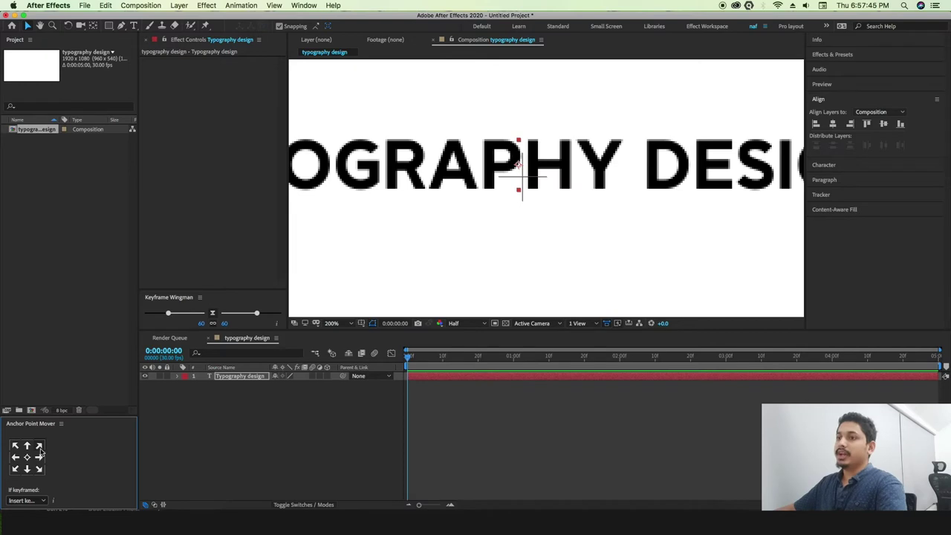
{"action": "scroll", "coordinate": [569, 227], "scroll_direction": "down", "scroll_amount": 1}
{"action": "scroll", "coordinate": [565, 227], "scroll_direction": "down", "scroll_amount": 1}
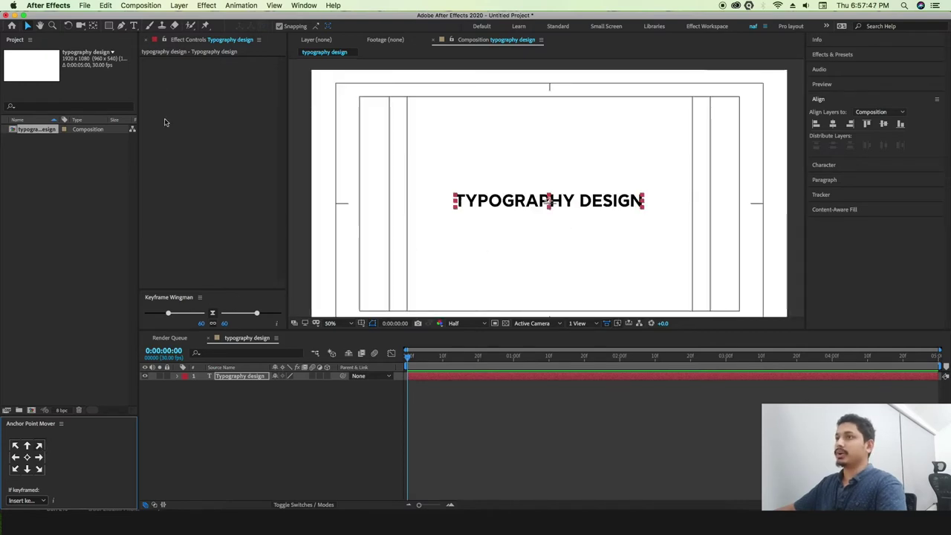
Deselect the layer, hide the safe-area guides, and scrub forward in the timeline.
{"action": "left_click", "coordinate": [604, 230]}
{"action": "scroll", "coordinate": [532, 265], "scroll_direction": "down", "scroll_amount": 1}
{"action": "scroll", "coordinate": [532, 266], "scroll_direction": "up", "scroll_amount": 1}
{"action": "key", "text": "apostrophe"}
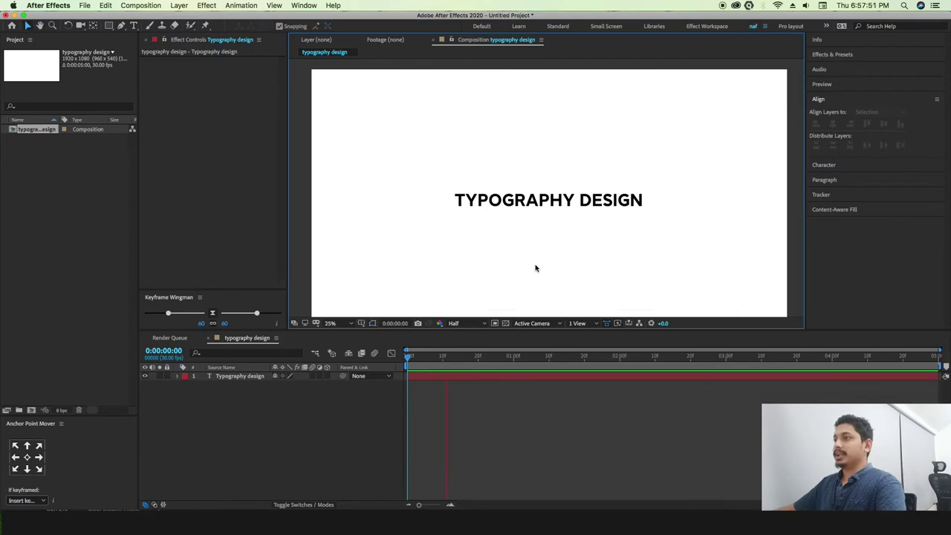
{"action": "scroll", "coordinate": [537, 266], "scroll_direction": "down", "scroll_amount": 1}
{"action": "left_click_drag", "start_coordinate": [520, 358], "coordinate": [542, 357]}
Duplicate the Typography design layer, nudge the copy just above the original, and select its text.
{"action": "key", "text": "apostrophe"}
{"action": "key", "text": "Home"}
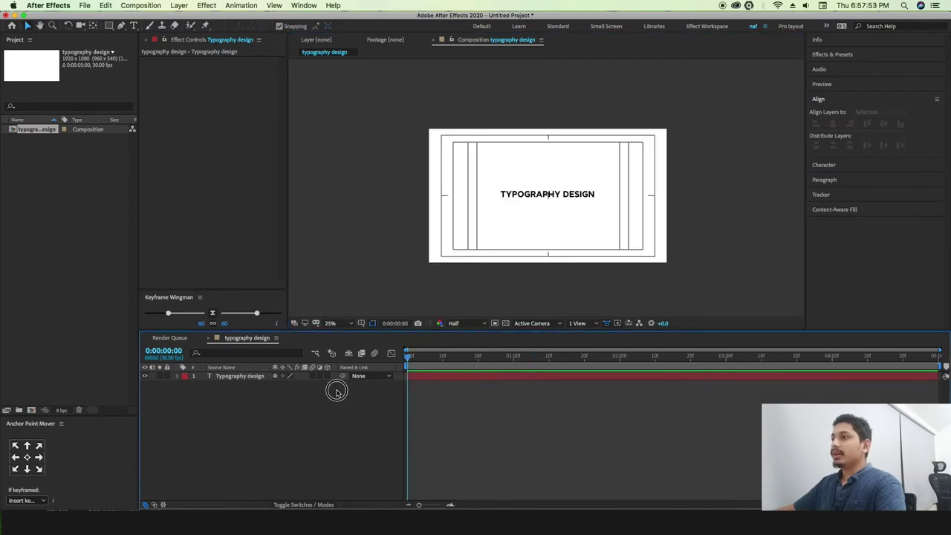
{"action": "scroll", "coordinate": [549, 221], "scroll_direction": "up", "scroll_amount": 1}
{"action": "scroll", "coordinate": [549, 221], "scroll_direction": "down", "scroll_amount": 1}
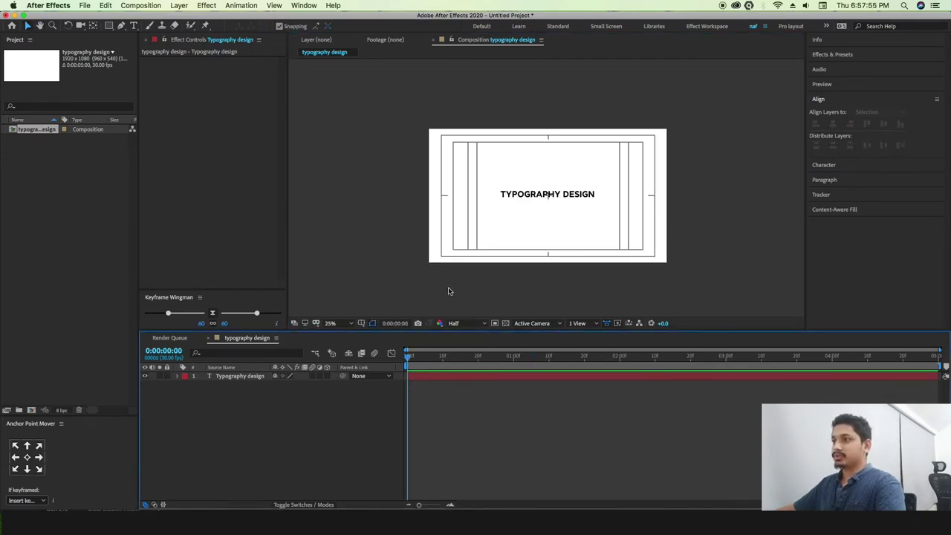
{"action": "left_click", "coordinate": [240, 379]}
{"action": "key", "text": "ctrl+d"}
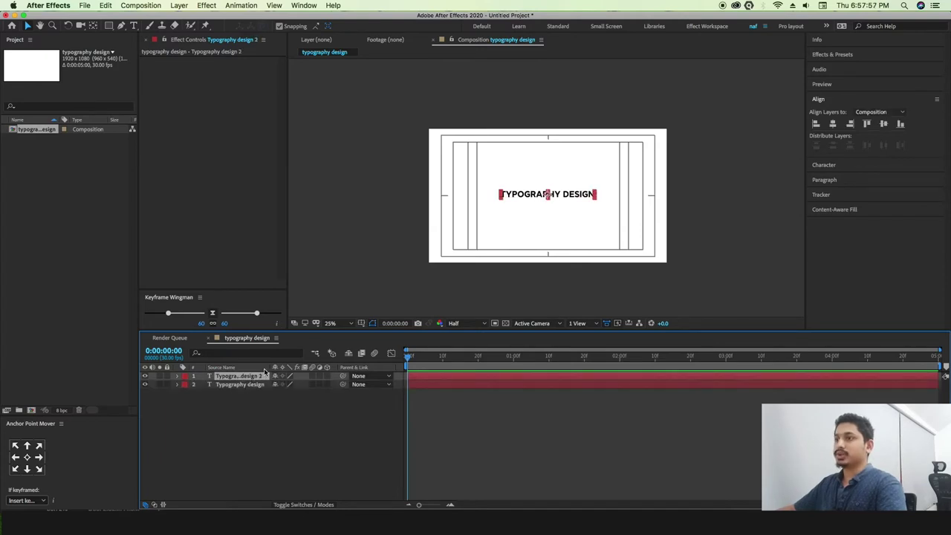
{"action": "left_click_drag", "start_coordinate": [589, 199], "coordinate": [589, 188]}
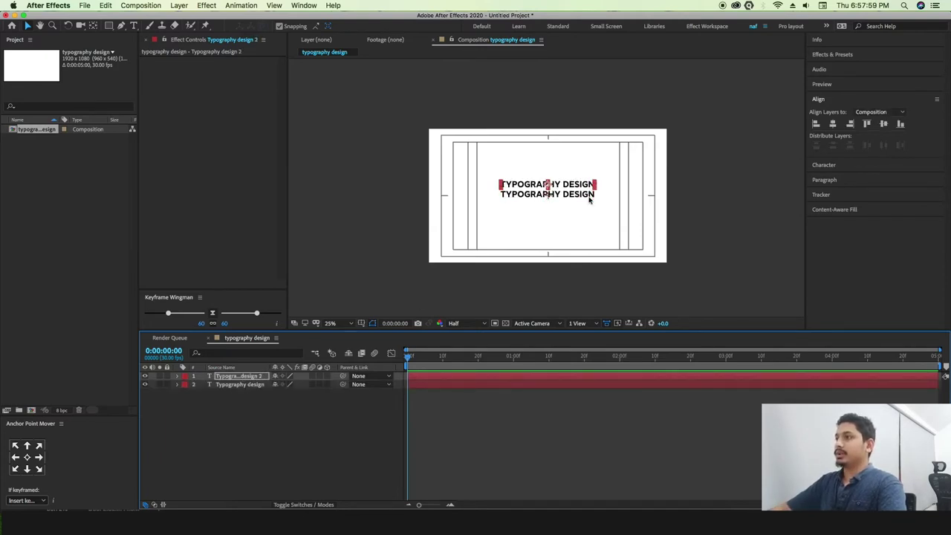
{"action": "key", "text": "t"}
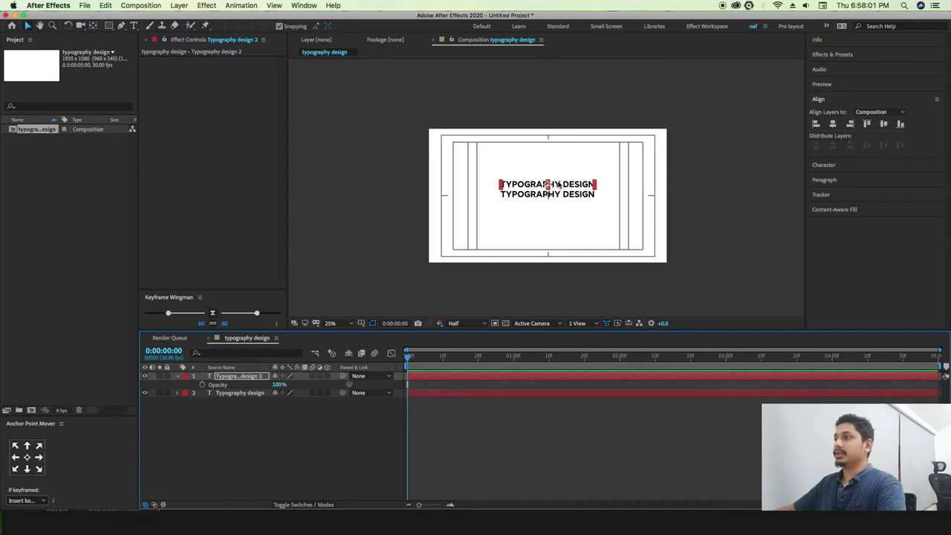
{"action": "double_click", "coordinate": [558, 184]}
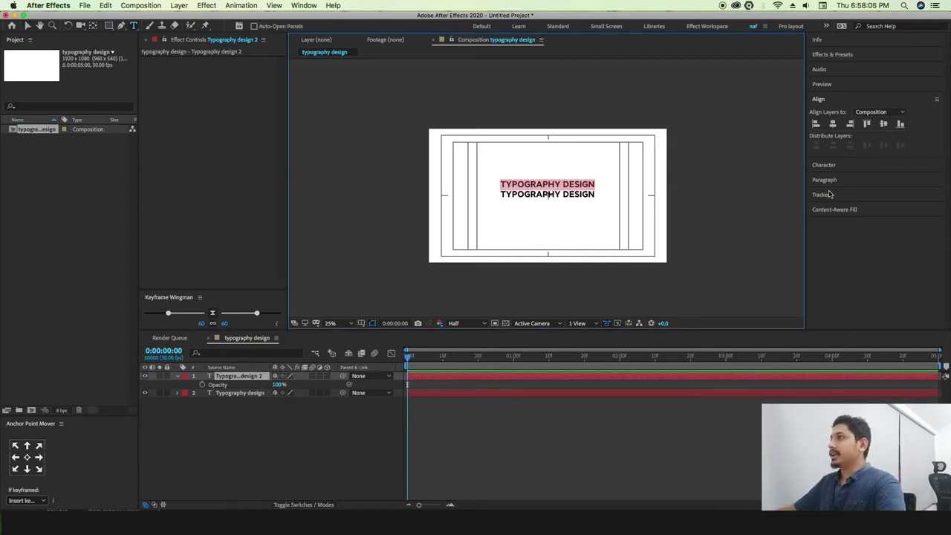
{"action": "left_click", "coordinate": [825, 165]}
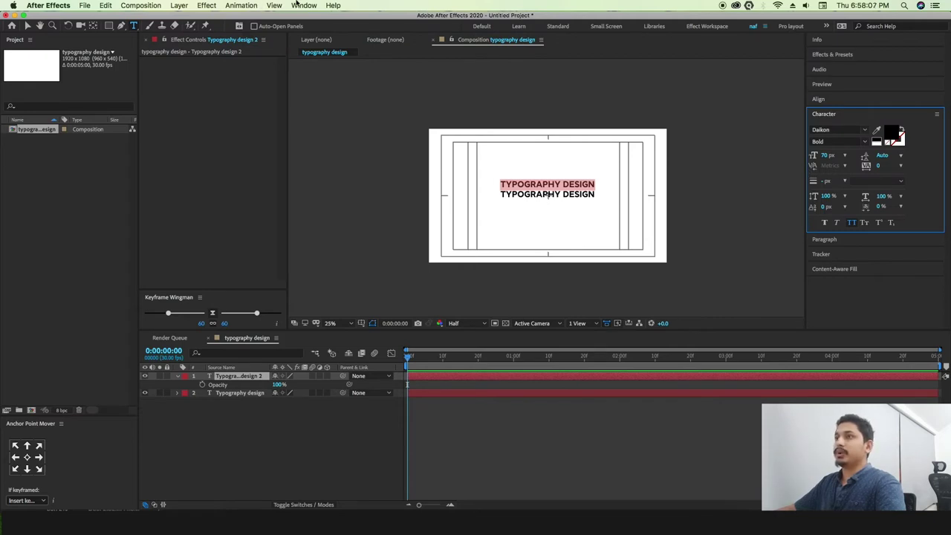
Set the top copy's fill colour to light blue 7294EF and collapse its properties.
{"action": "left_click", "coordinate": [304, 5]}
{"action": "left_click", "coordinate": [687, 152]}
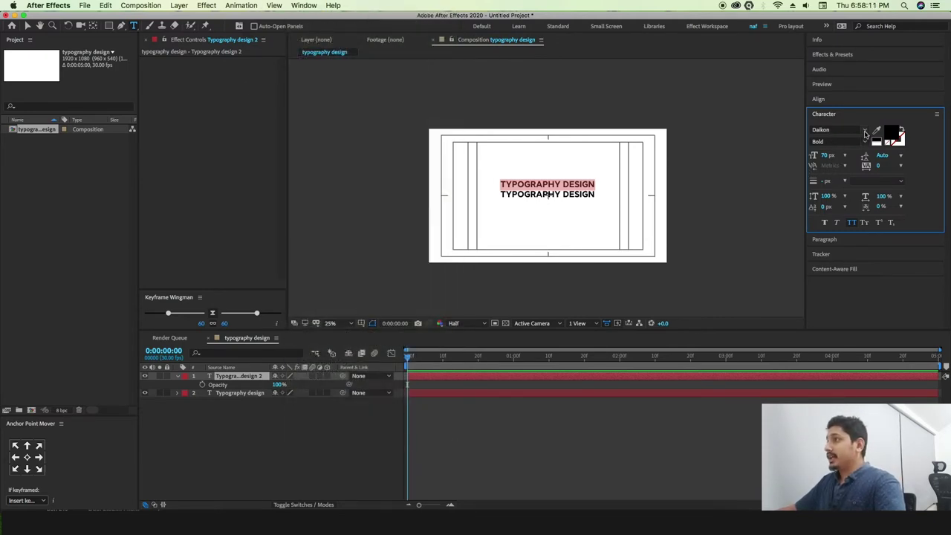
{"action": "left_click", "coordinate": [891, 134]}
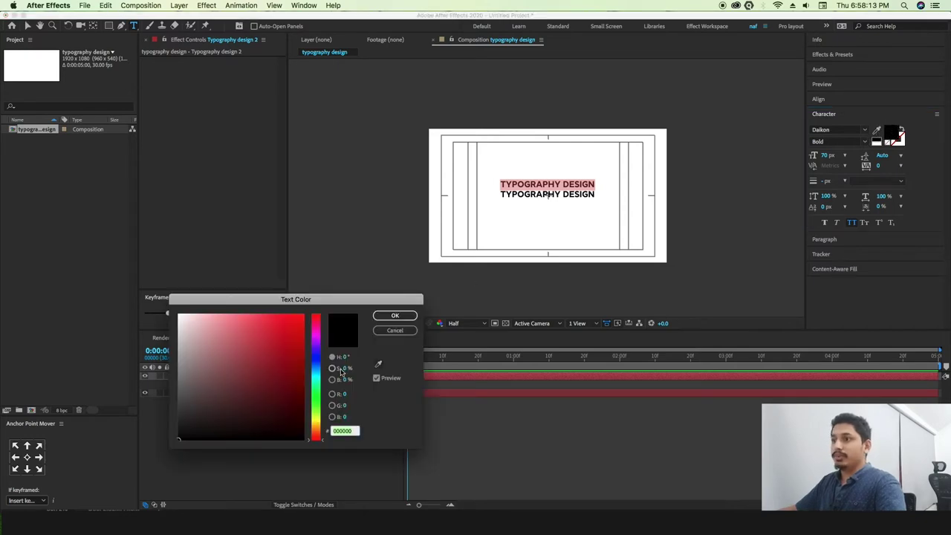
{"action": "left_click", "coordinate": [315, 362]}
{"action": "left_click", "coordinate": [244, 321]}
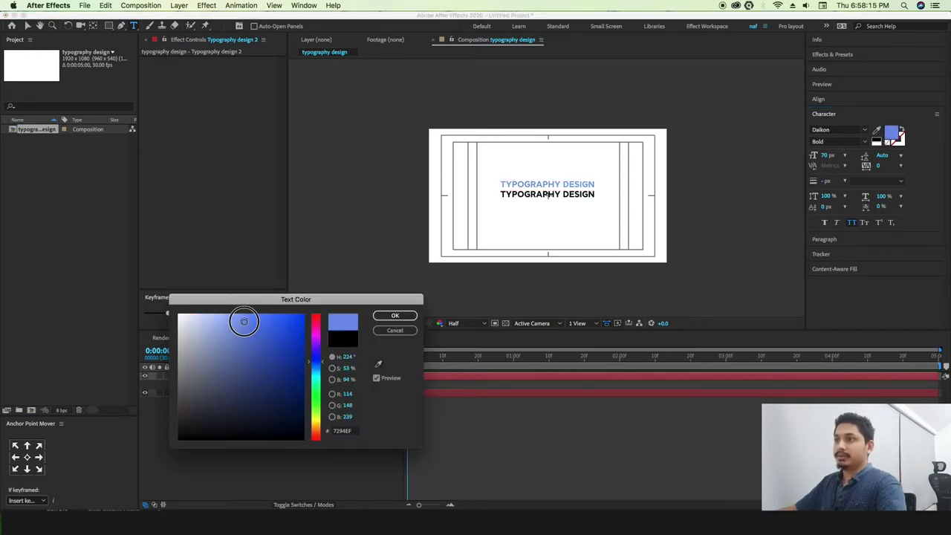
{"action": "left_click", "coordinate": [395, 315]}
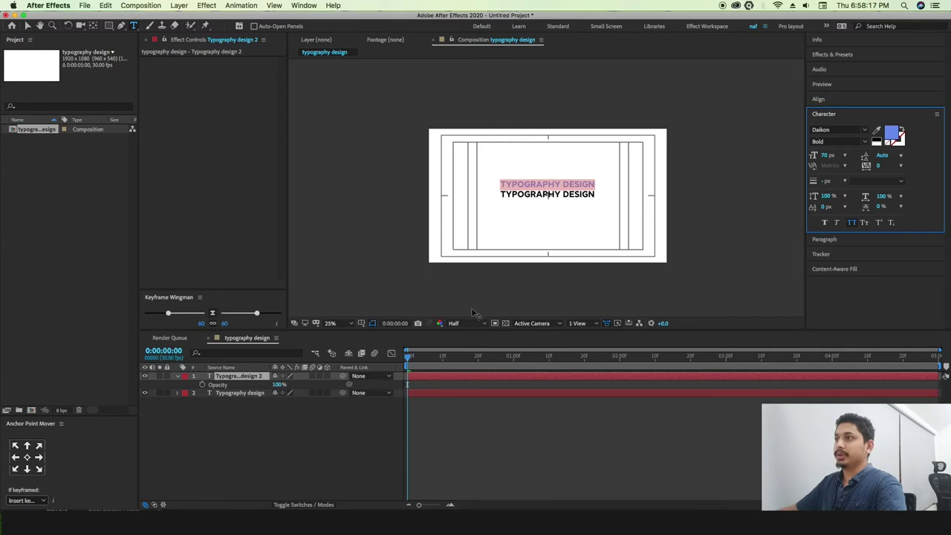
{"action": "mouse_move", "coordinate": [406, 358]}
{"action": "left_mouse_down"}
{"action": "mouse_move", "coordinate": [431, 356]}
{"action": "mouse_move", "coordinate": [405, 360]}
{"action": "left_mouse_up"}
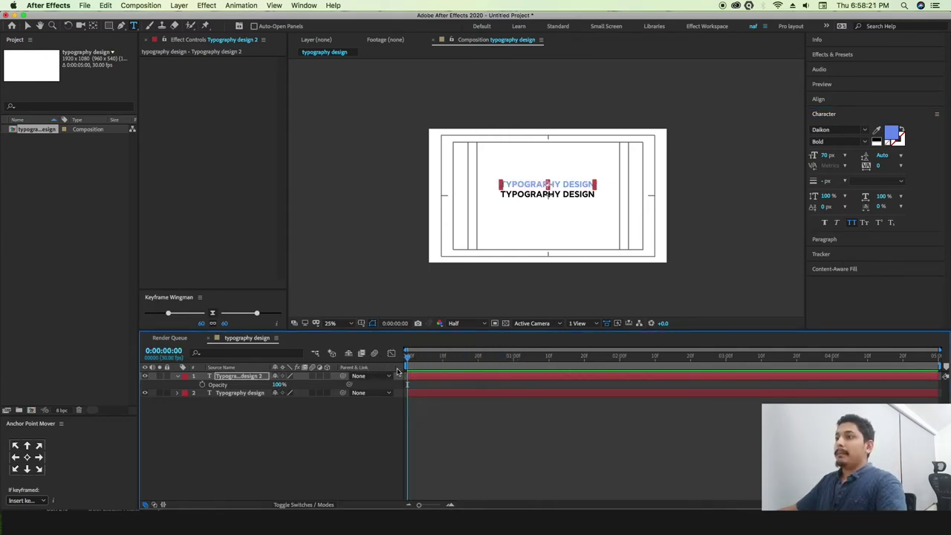
{"action": "scroll", "coordinate": [554, 197], "scroll_direction": "up", "scroll_amount": 1}
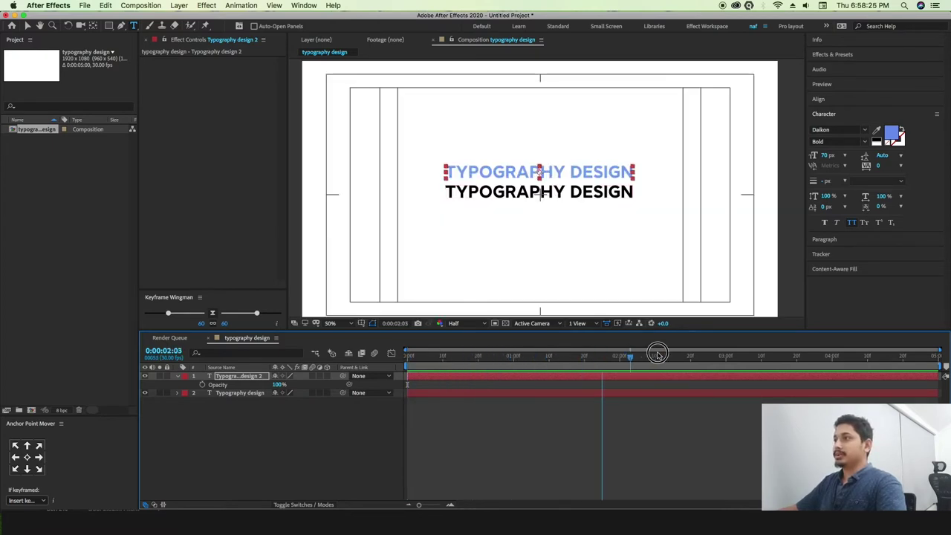
{"action": "left_click", "coordinate": [178, 376]}
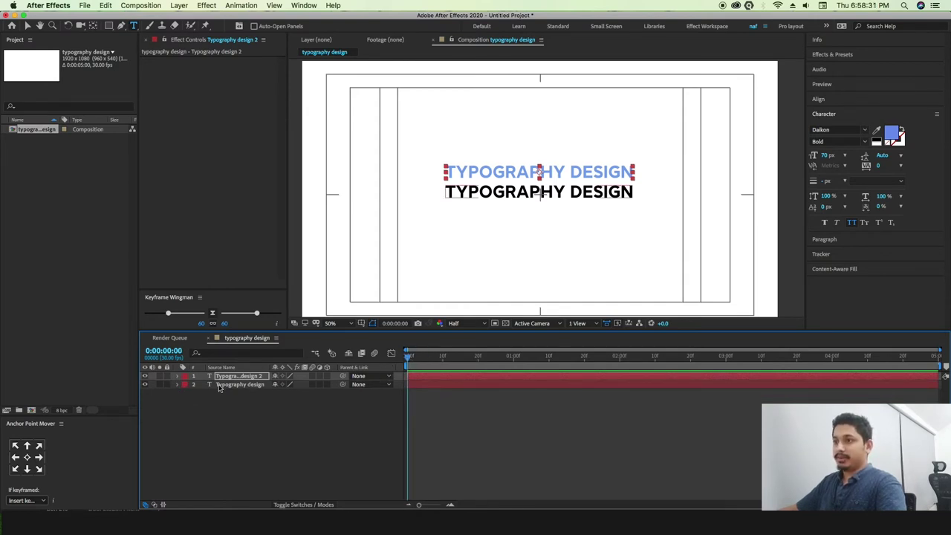
Keyframe the black line's Position X from -390.9 at the start to 2328.1 at the end.
{"action": "left_click", "coordinate": [219, 385]}
{"action": "key", "text": "p"}
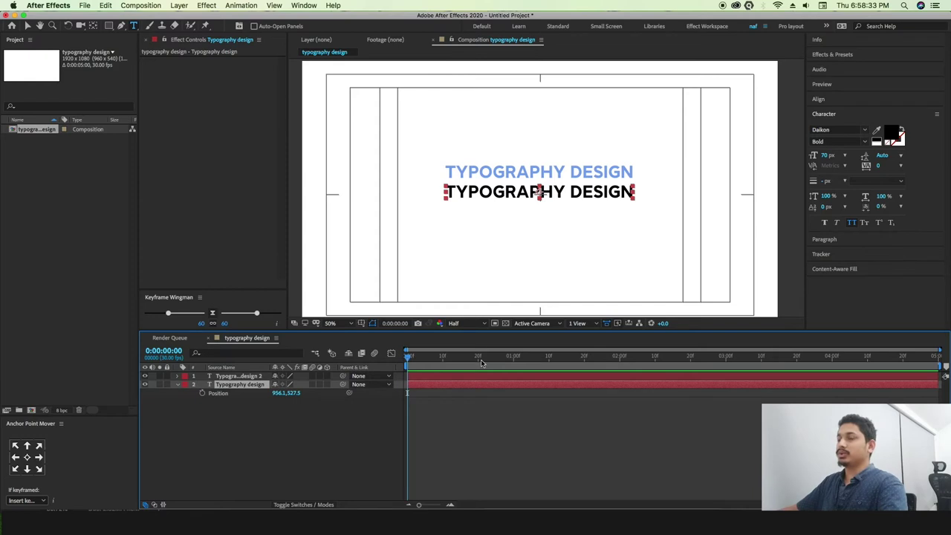
{"action": "mouse_move", "coordinate": [278, 393]}
{"action": "left_mouse_down"}
{"action": "mouse_move", "coordinate": [243, 407]}
{"action": "mouse_move", "coordinate": [218, 401]}
{"action": "left_mouse_up"}
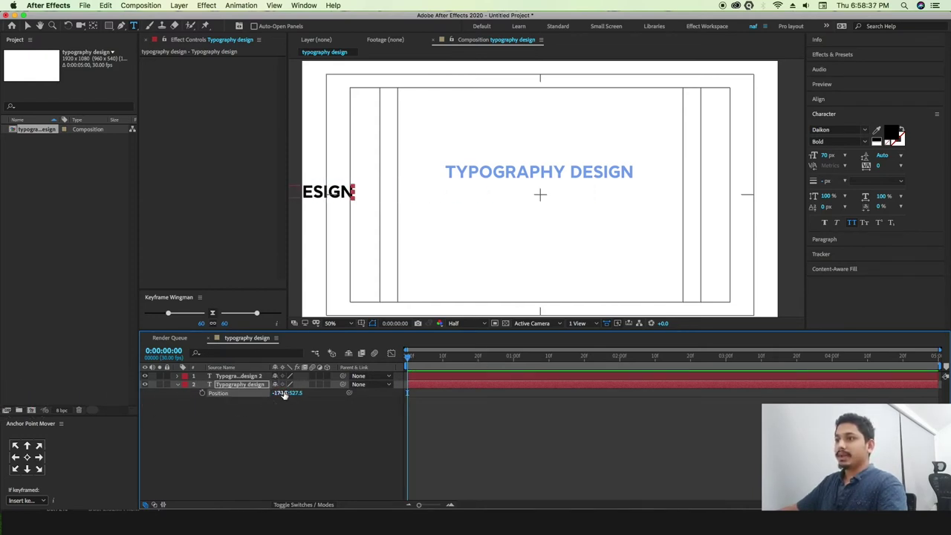
{"action": "left_click_drag", "start_coordinate": [283, 394], "coordinate": [180, 401]}
{"action": "left_click", "coordinate": [201, 393]}
{"action": "left_click_drag", "start_coordinate": [408, 353], "coordinate": [935, 353]}
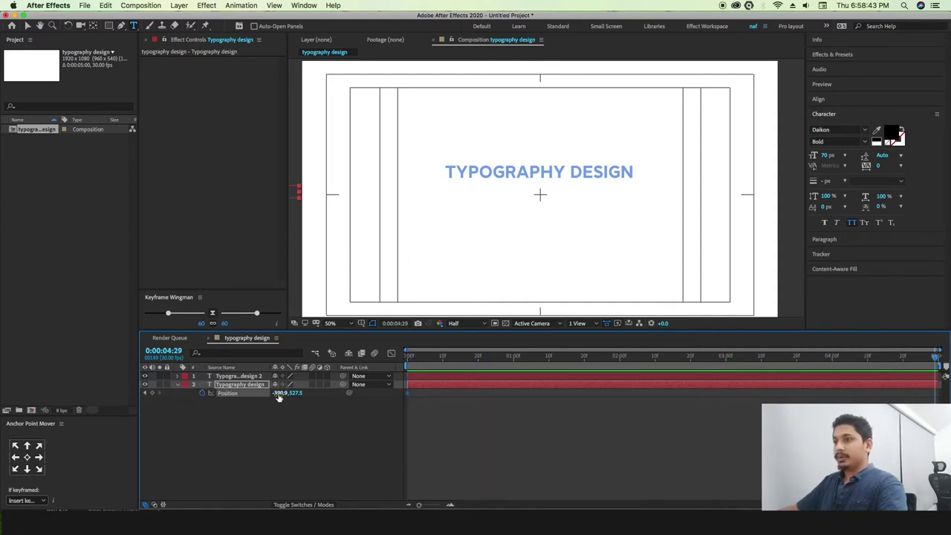
{"action": "left_click_drag", "start_coordinate": [278, 398], "coordinate": [355, 393]}
{"action": "left_click_drag", "start_coordinate": [281, 397], "coordinate": [789, 370]}
{"action": "left_click_drag", "start_coordinate": [938, 346], "coordinate": [934, 346]}
Preview the black line sliding across at 50% zoom, then return to the first frame.
{"action": "key", "text": "comma"}
{"action": "key", "text": "period"}
{"action": "key", "text": "comma"}
{"action": "key", "text": "period"}
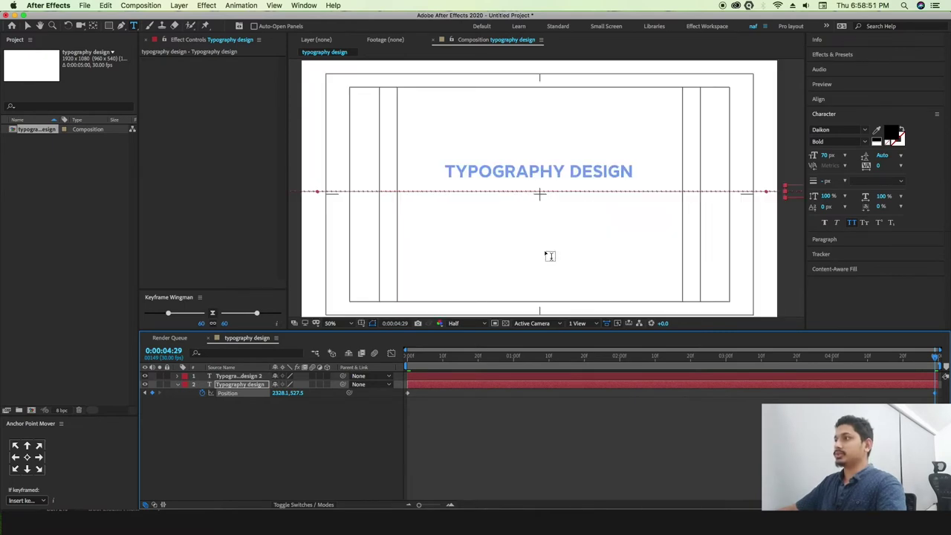
{"action": "key", "text": "space"}
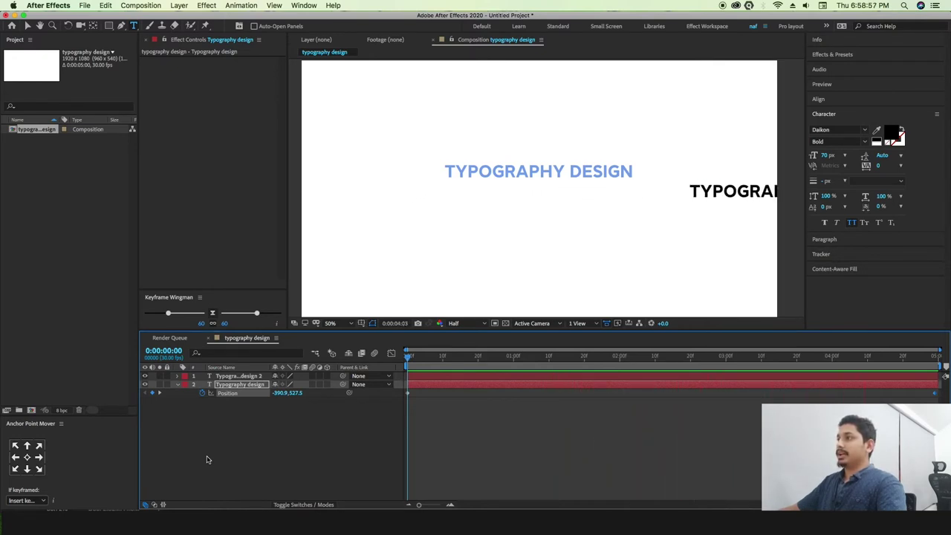
{"action": "key", "text": "space"}
{"action": "left_click_drag", "start_coordinate": [411, 357], "coordinate": [407, 357]}
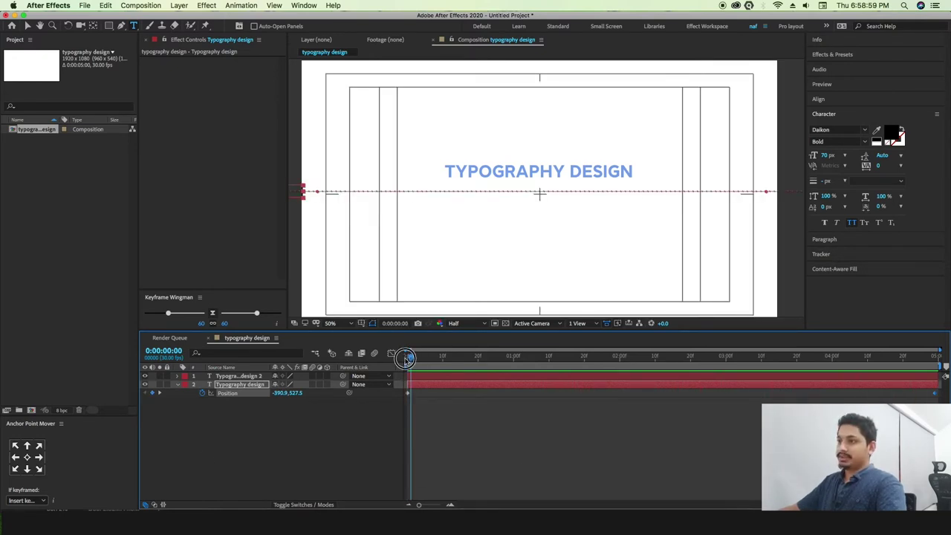
{"action": "left_click", "coordinate": [249, 376]}
Move the Typography design 2 text off the right edge and set its starting Position keyframe.
{"action": "key", "text": "p"}
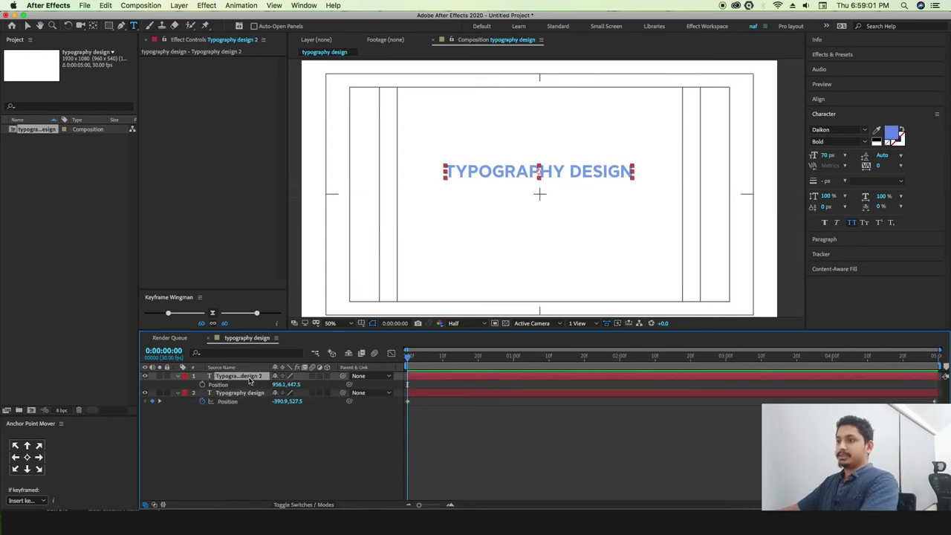
{"action": "mouse_move", "coordinate": [280, 385]}
{"action": "left_mouse_down"}
{"action": "mouse_move", "coordinate": [927, 372]}
{"action": "mouse_move", "coordinate": [858, 380]}
{"action": "left_mouse_up"}
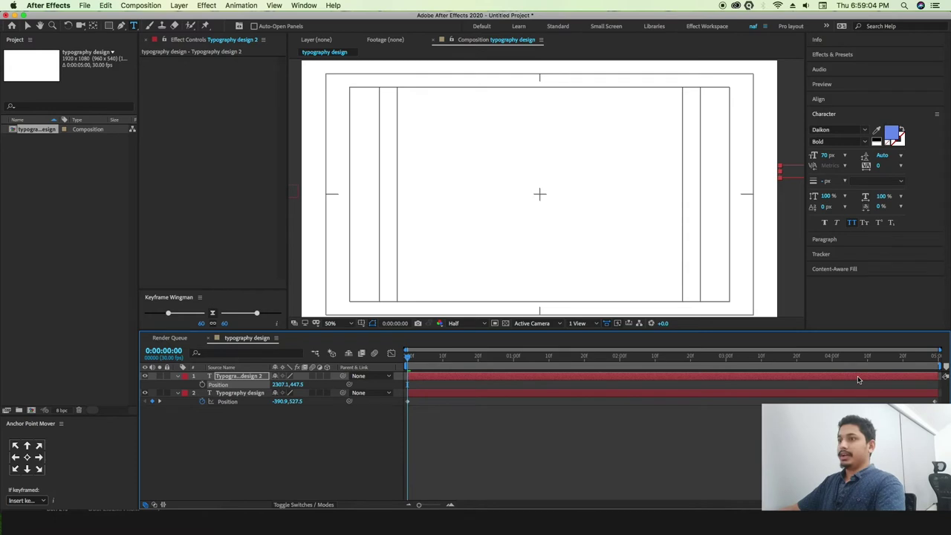
{"action": "left_click", "coordinate": [203, 384]}
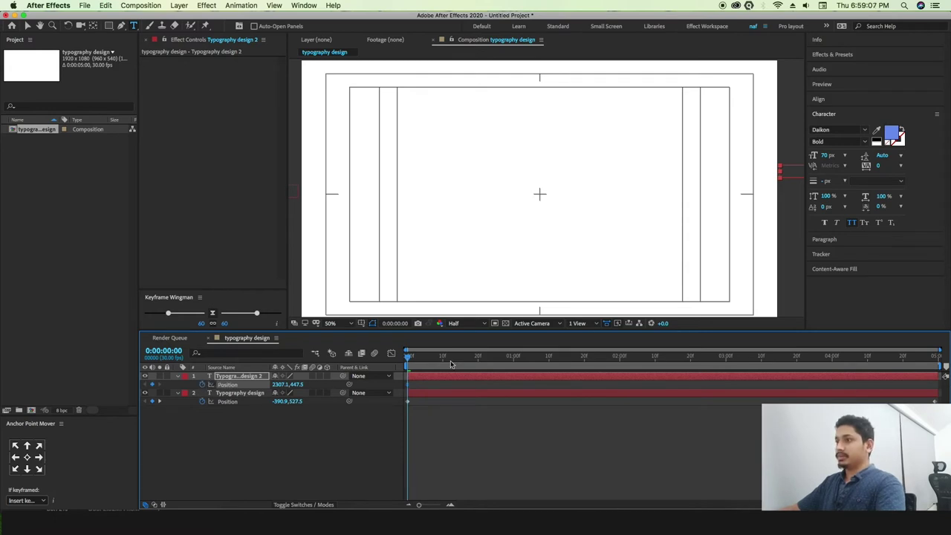
At the comp's end, drag the text off the left edge to Position X -463.9, then preview.
{"action": "left_click_drag", "start_coordinate": [407, 356], "coordinate": [935, 352]}
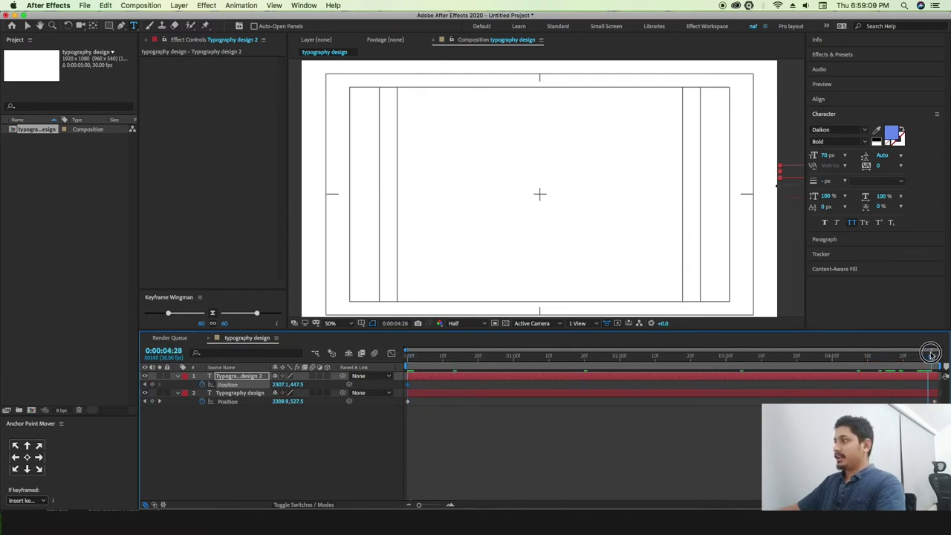
{"action": "left_click_drag", "start_coordinate": [279, 384], "coordinate": [2, 398]}
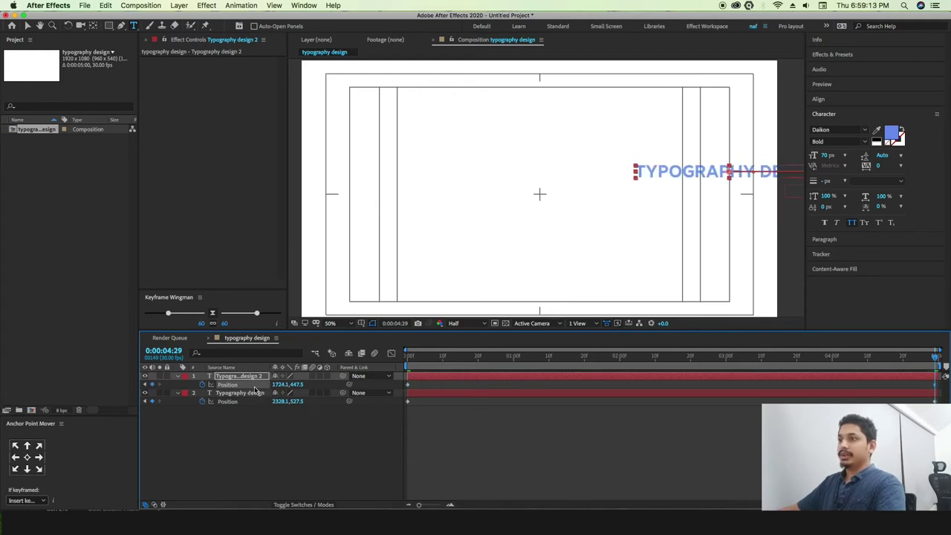
{"action": "left_click_drag", "start_coordinate": [280, 384], "coordinate": [2, 387]}
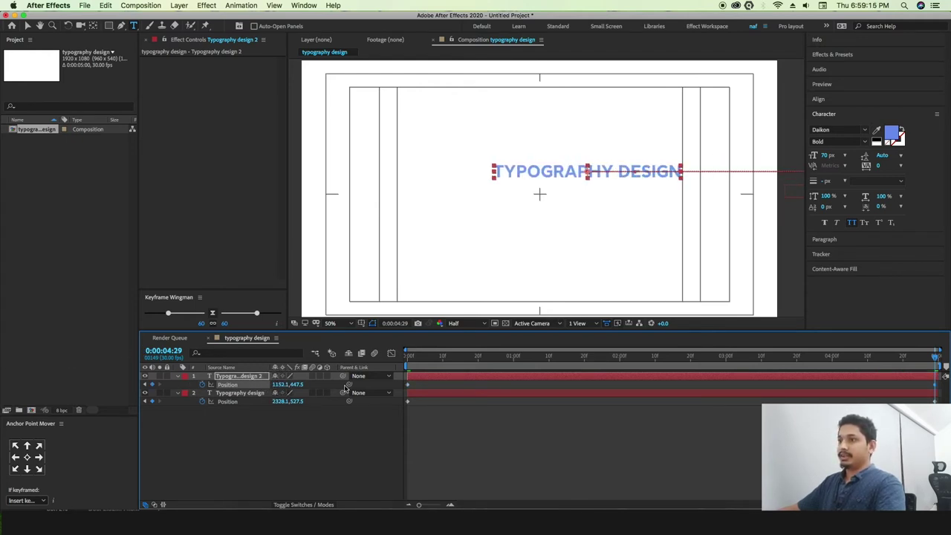
{"action": "left_click", "coordinate": [28, 26]}
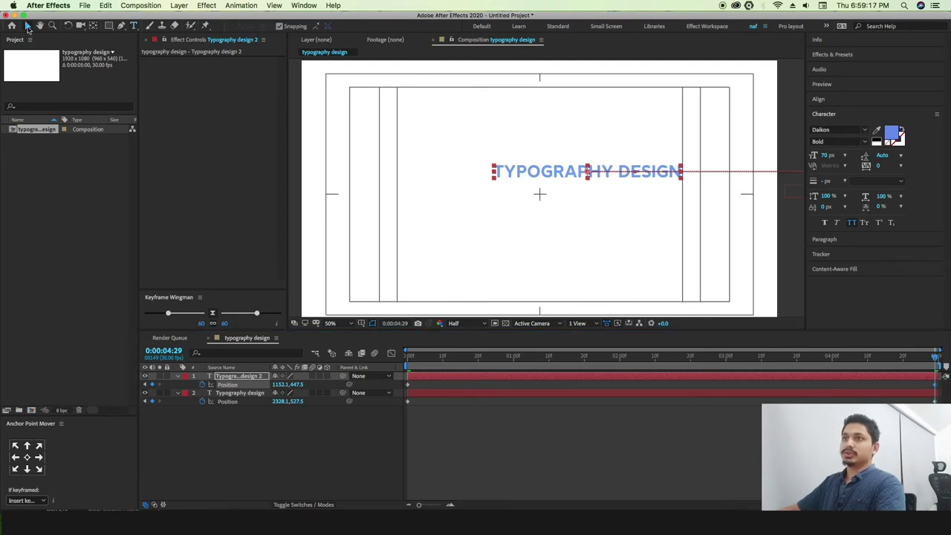
{"action": "left_click", "coordinate": [618, 173]}
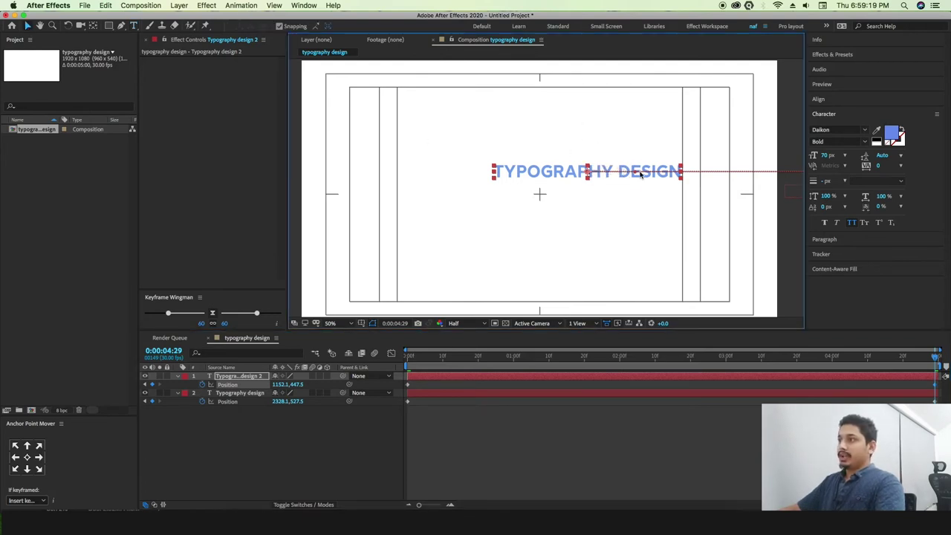
{"action": "left_click_drag", "start_coordinate": [642, 172], "coordinate": [332, 170]}
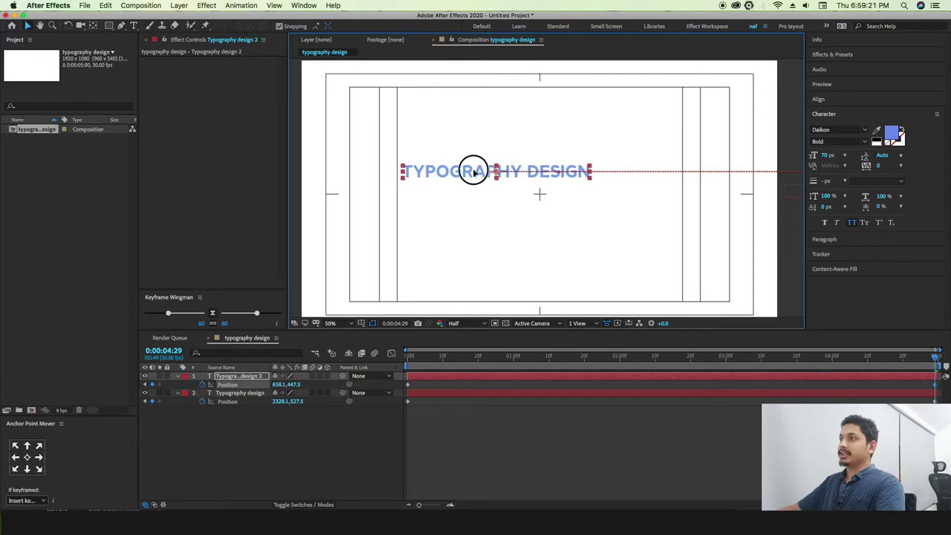
{"action": "left_click_drag", "start_coordinate": [331, 170], "coordinate": [248, 170]}
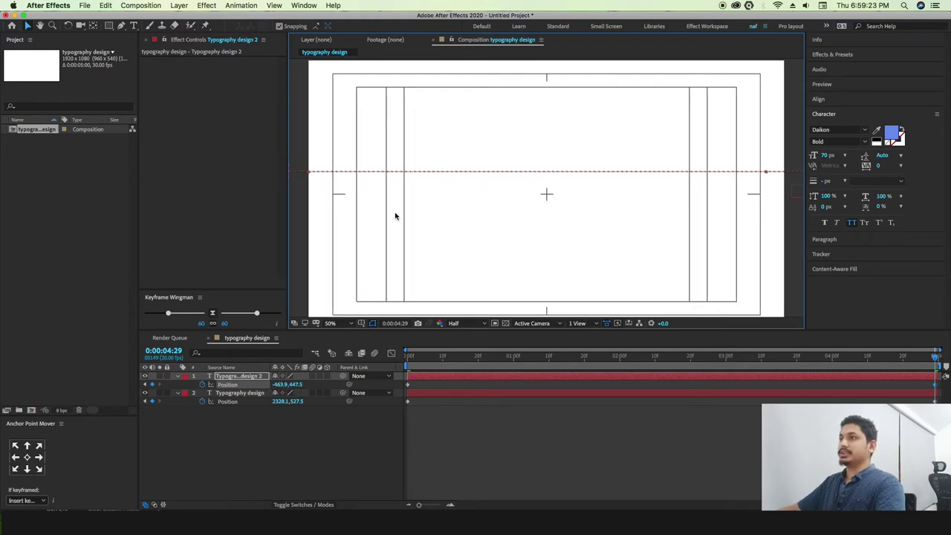
{"action": "key", "text": "space"}
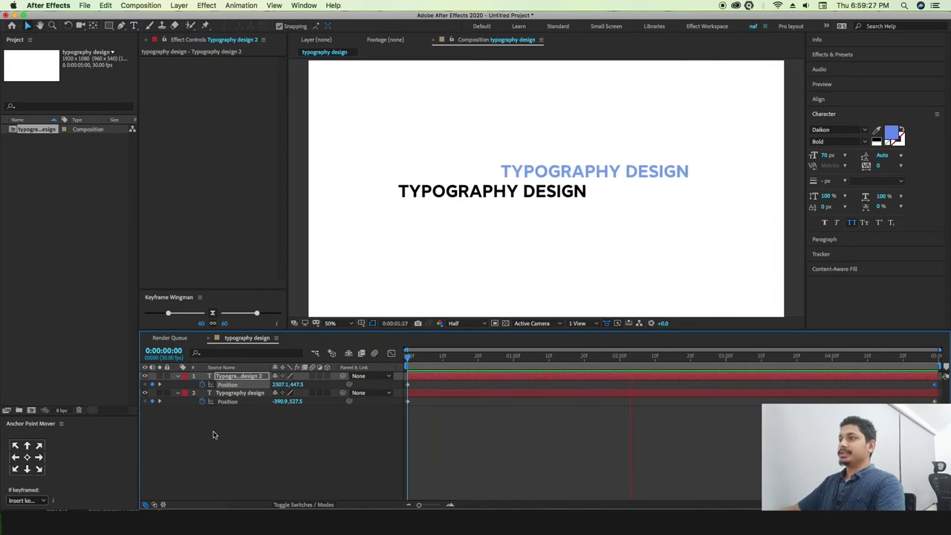
{"action": "scroll", "coordinate": [397, 265], "scroll_direction": "down", "scroll_amount": 2}
{"action": "key", "text": "space"}
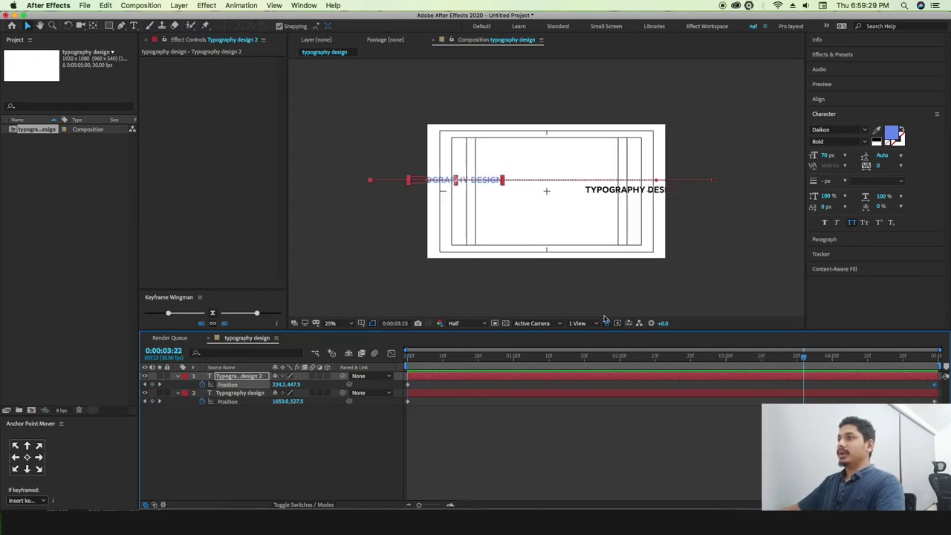
Go to the last frame and inspect the end Position keyframe's value.
{"action": "left_click_drag", "start_coordinate": [801, 359], "coordinate": [929, 360]}
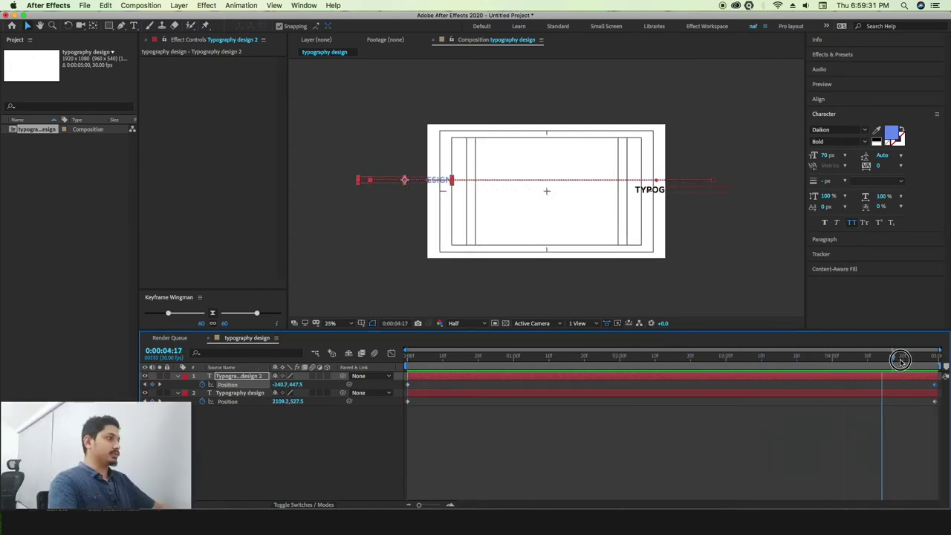
{"action": "left_click_drag", "start_coordinate": [928, 360], "coordinate": [934, 361]}
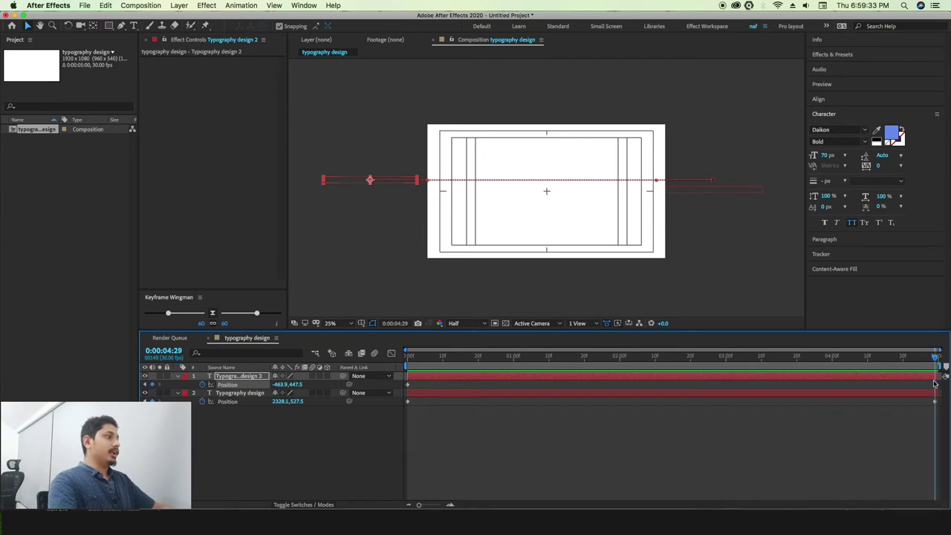
{"action": "mouse_move", "coordinate": [936, 387]}
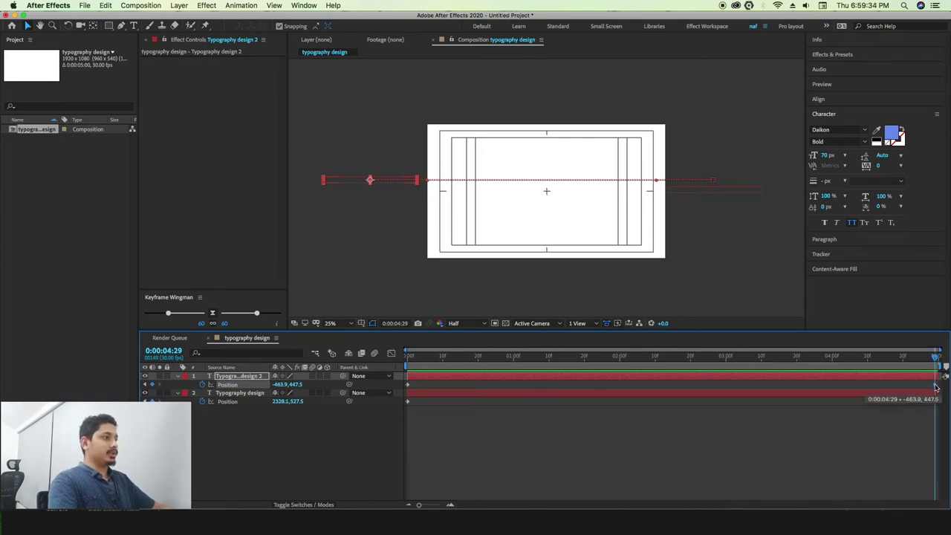
{"action": "right_click", "coordinate": [935, 387]}
{"action": "mouse_move", "coordinate": [868, 498]}
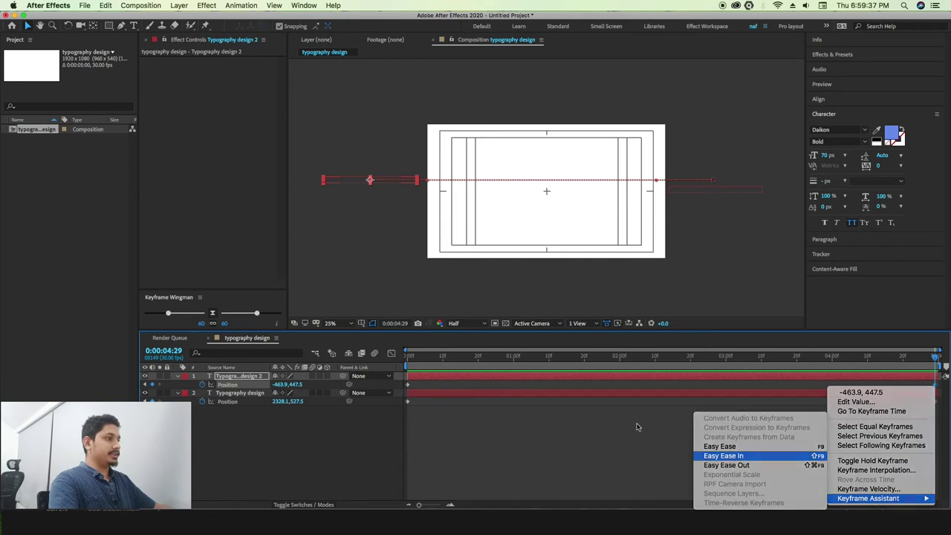
{"action": "left_click", "coordinate": [636, 426]}
{"action": "double_click", "coordinate": [408, 384]}
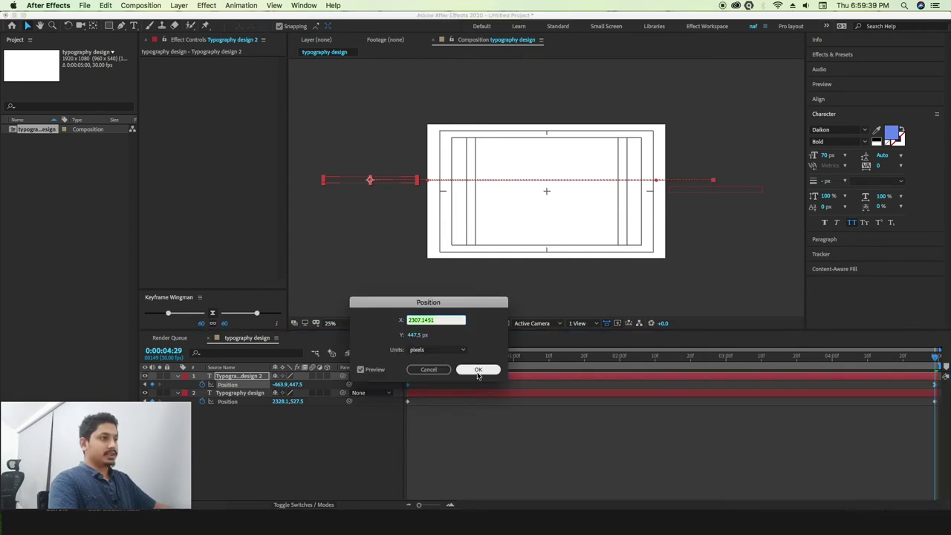
{"action": "key", "text": "Escape"}
Apply Easy Ease to the Position keyframes of both text layers.
{"action": "right_click", "coordinate": [408, 387]}
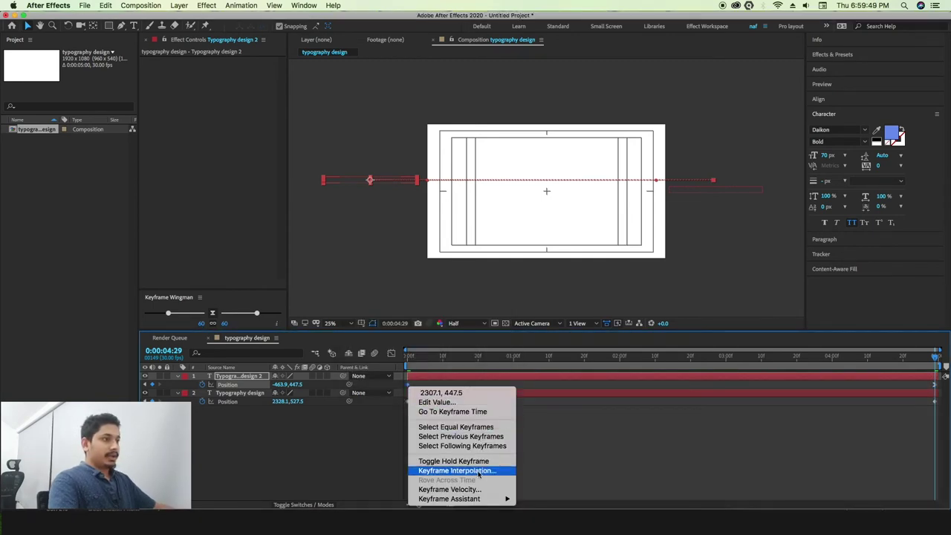
{"action": "mouse_move", "coordinate": [481, 499]}
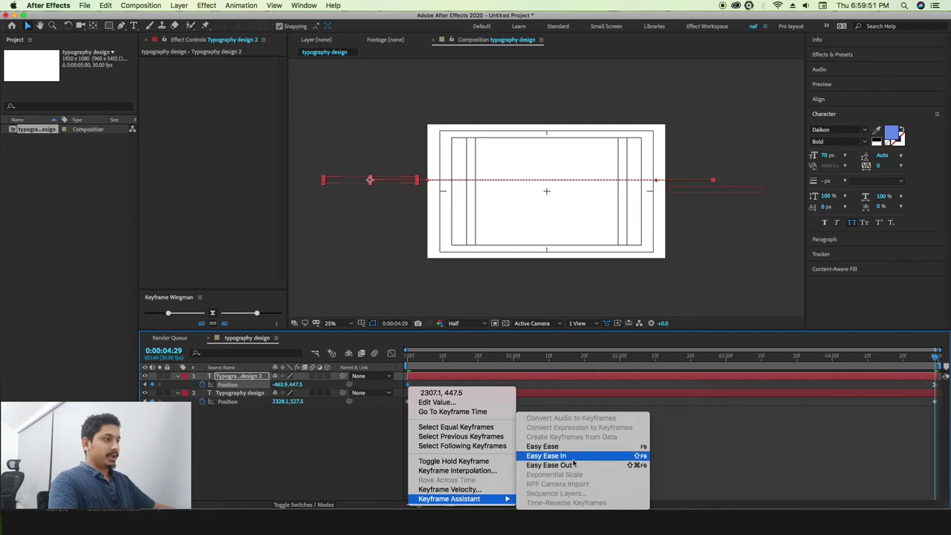
{"action": "left_click", "coordinate": [550, 465]}
{"action": "left_click", "coordinate": [408, 402]}
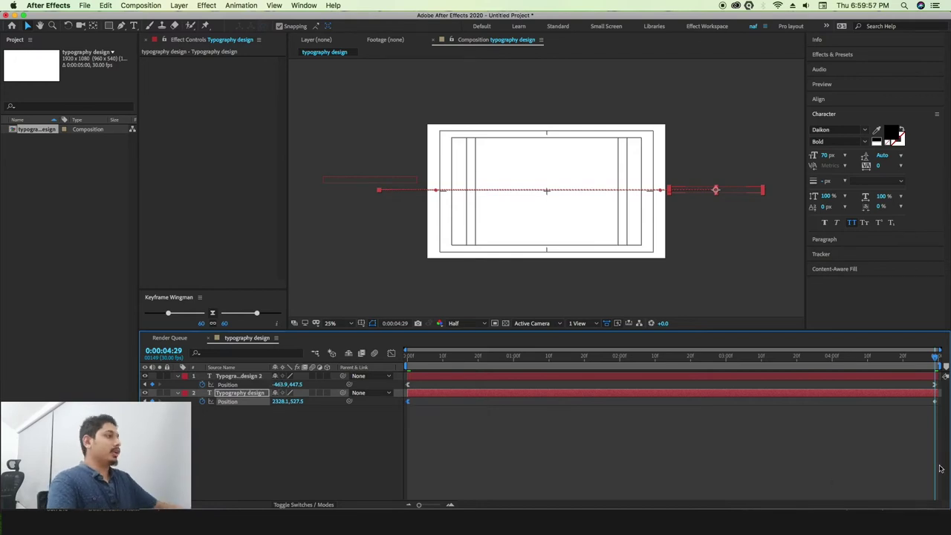
{"action": "left_click", "coordinate": [936, 405]}
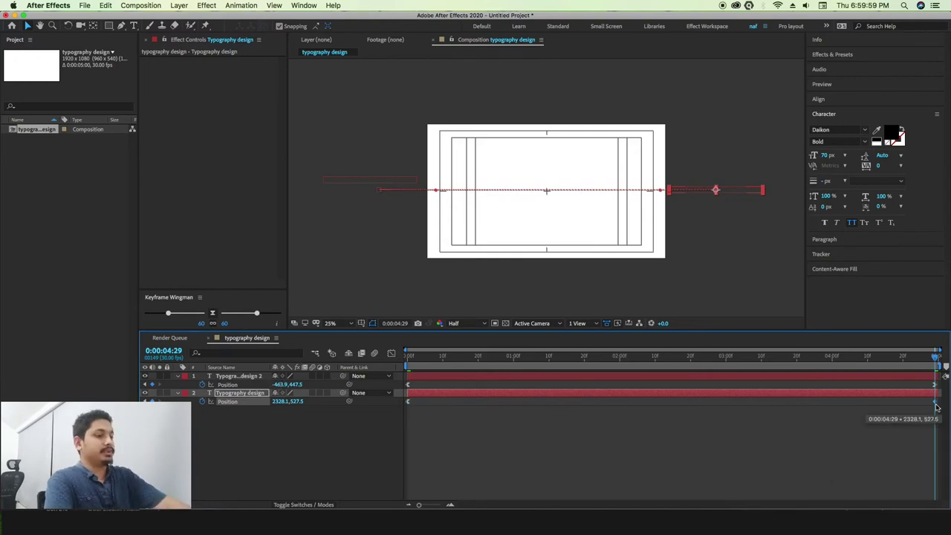
{"action": "right_click", "coordinate": [936, 405]}
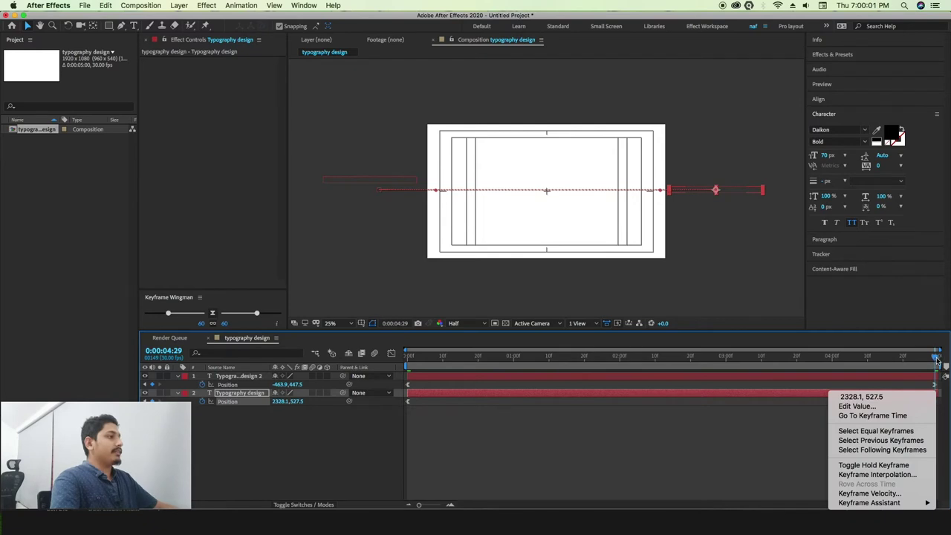
{"action": "left_click", "coordinate": [303, 360]}
Preview the eased slide and switch on motion blur for the composition.
{"action": "key", "text": "space"}
{"action": "key", "text": "space"}
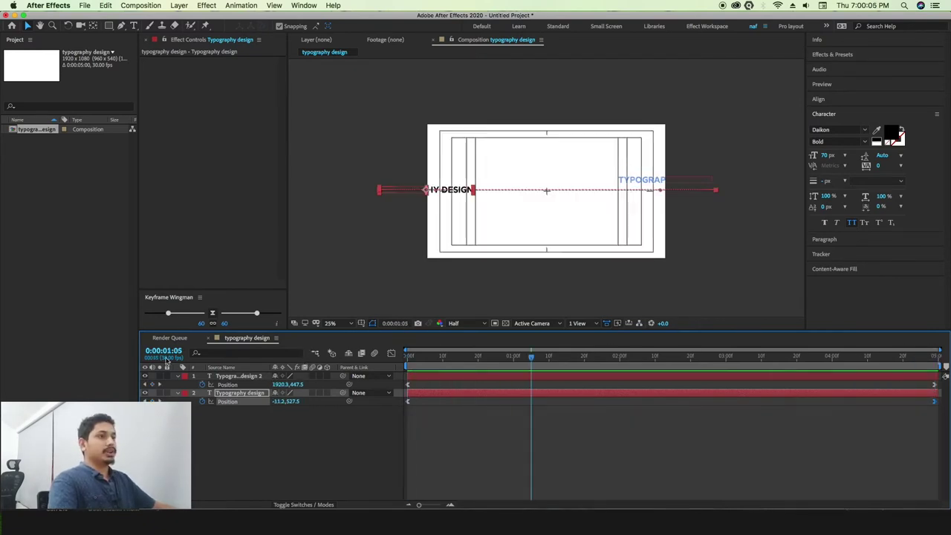
{"action": "left_click_drag", "start_coordinate": [215, 290], "coordinate": [233, 239]}
{"action": "left_click_drag", "start_coordinate": [530, 355], "coordinate": [401, 379]}
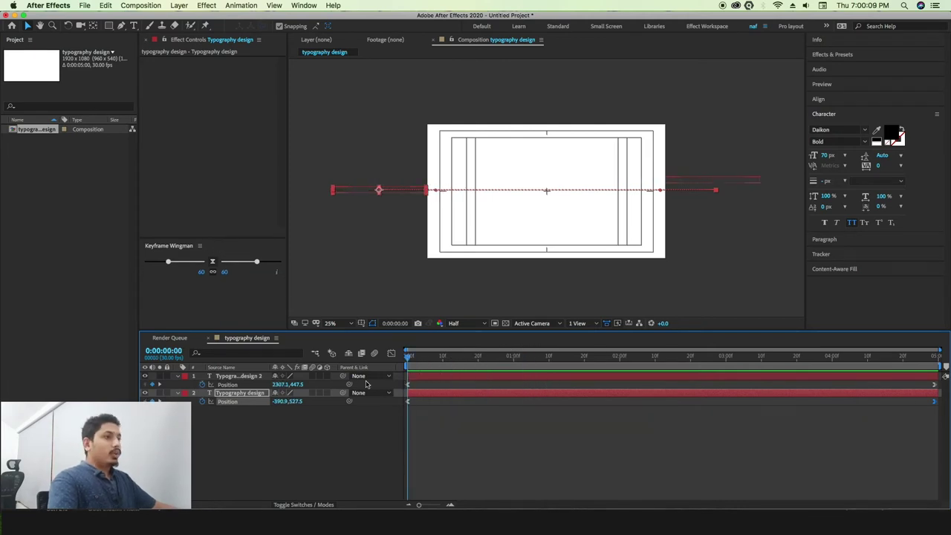
{"action": "left_click", "coordinate": [373, 354]}
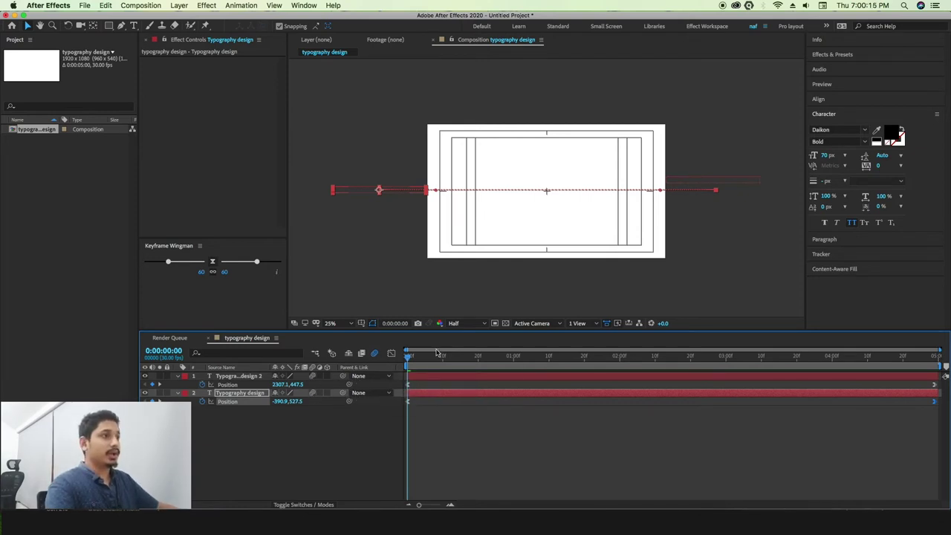
{"action": "key", "text": "super+Up"}
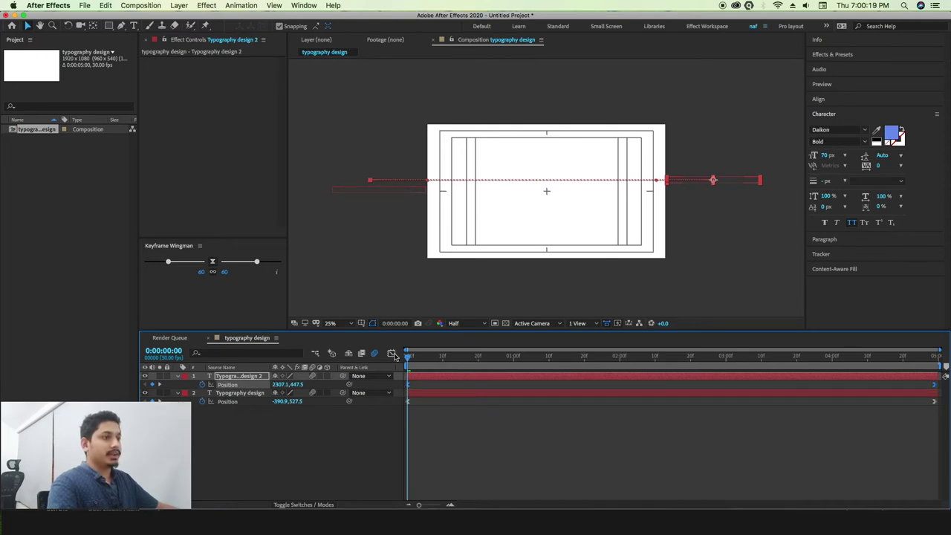
In the Graph Editor, raise both Position keyframes' ease influence to 78 and preview.
{"action": "left_click", "coordinate": [392, 354]}
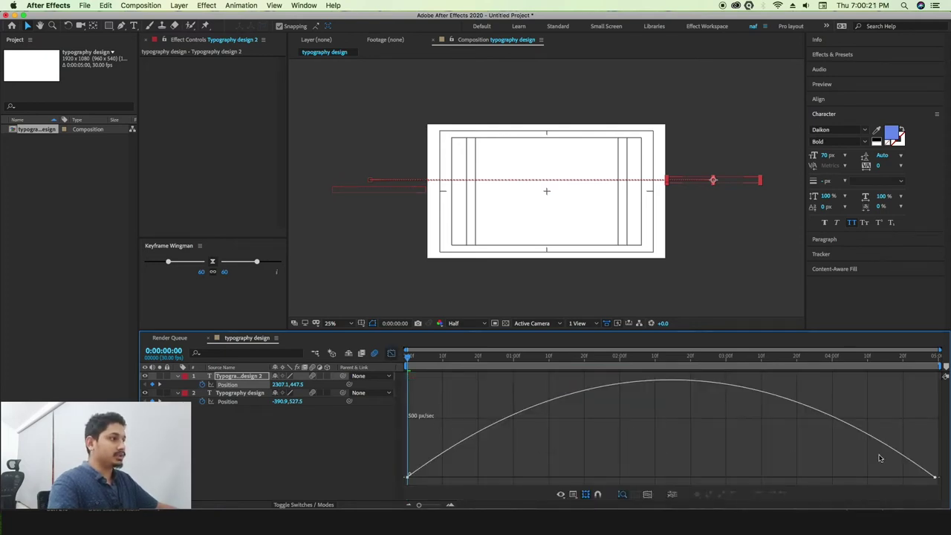
{"action": "left_click_drag", "start_coordinate": [257, 262], "coordinate": [253, 262]}
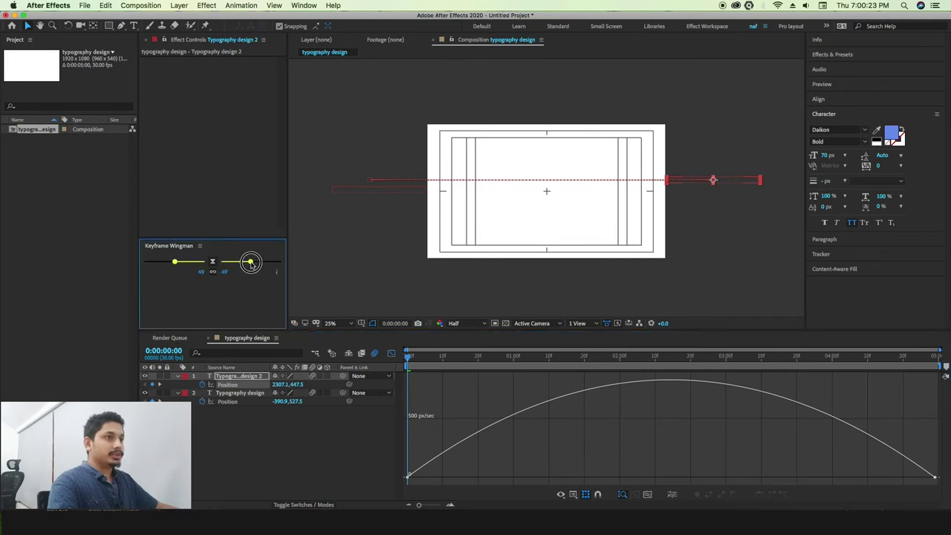
{"action": "left_click_drag", "start_coordinate": [410, 450], "coordinate": [945, 496]}
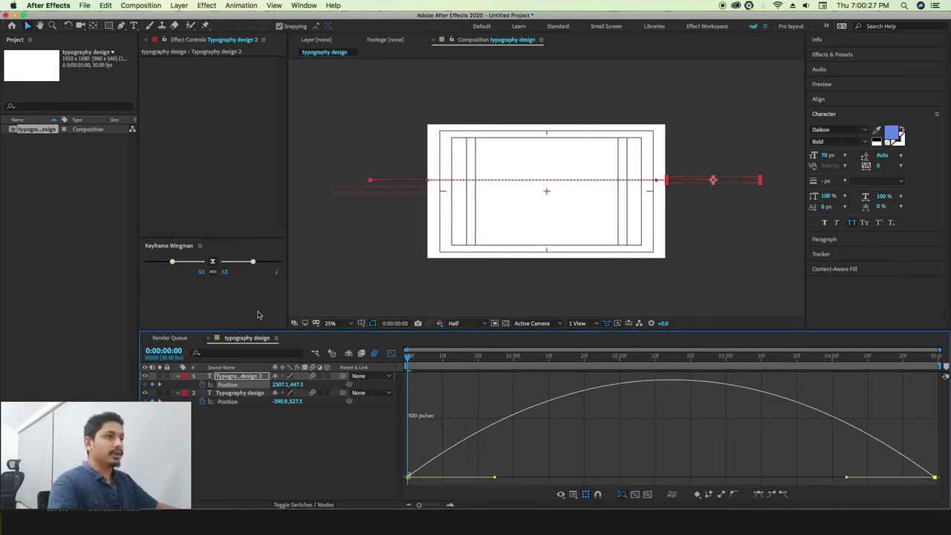
{"action": "left_click_drag", "start_coordinate": [253, 262], "coordinate": [267, 262]}
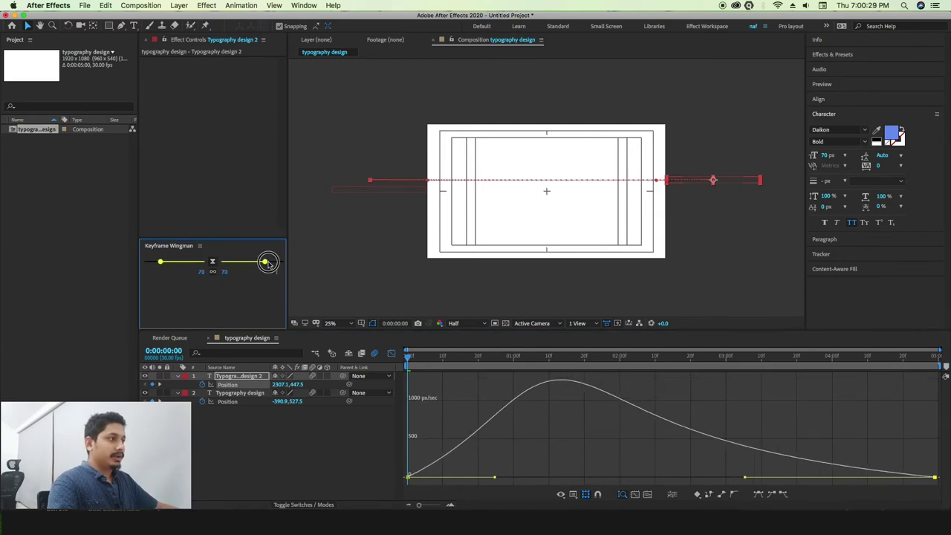
{"action": "left_click_drag", "start_coordinate": [494, 476], "coordinate": [603, 477]}
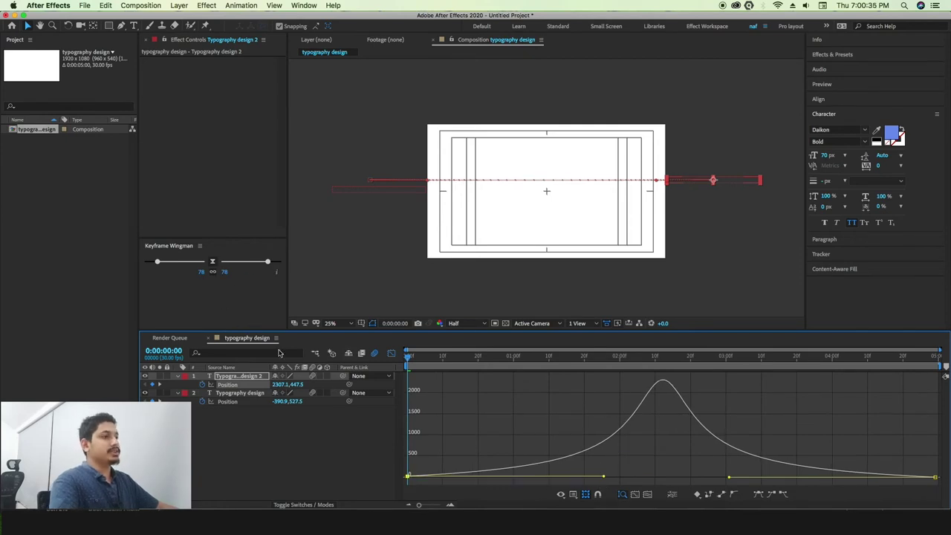
{"action": "left_click", "coordinate": [391, 352]}
{"action": "left_click", "coordinate": [498, 406]}
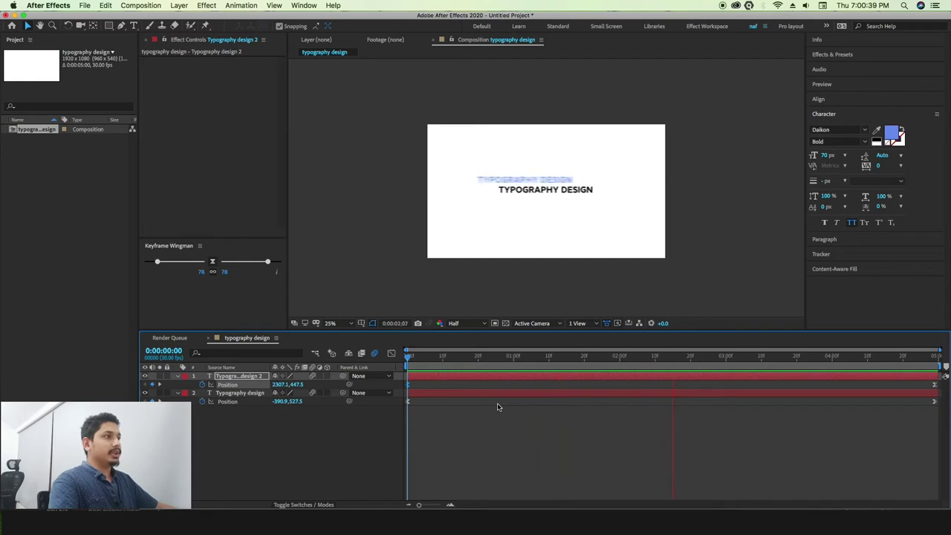
{"action": "key", "text": "space"}
{"action": "key", "text": "Home"}
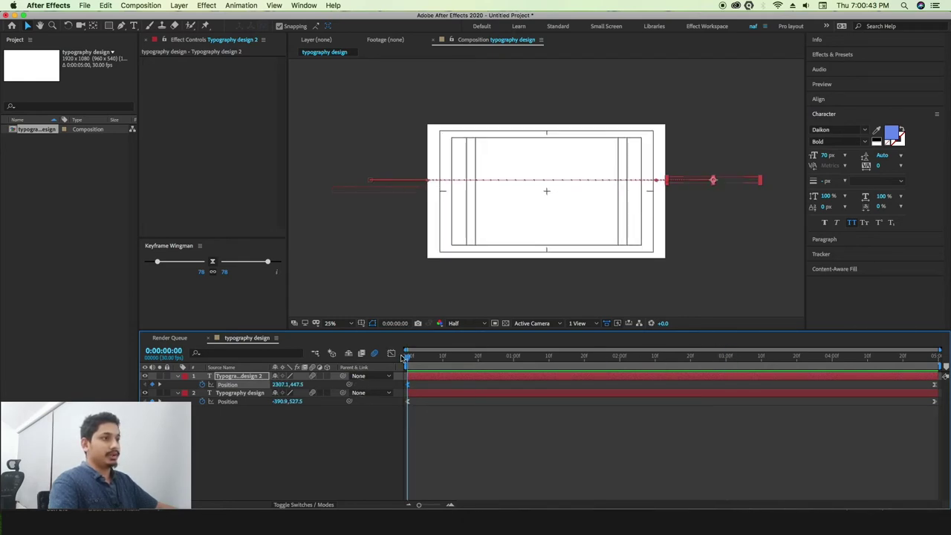
Shift the speed peak earlier and lengthen the ease into the final Position keyframe.
{"action": "left_click", "coordinate": [391, 353]}
{"action": "left_click_drag", "start_coordinate": [603, 475], "coordinate": [547, 477]}
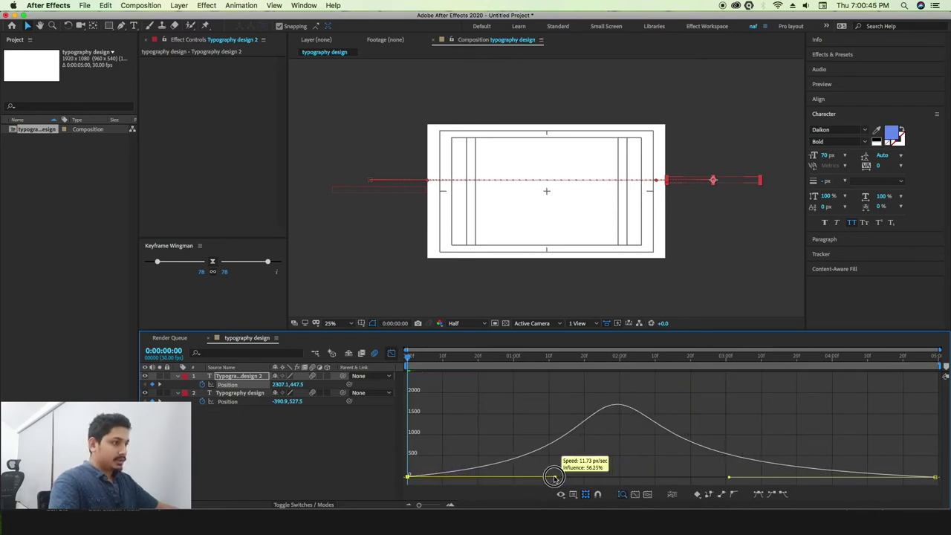
{"action": "left_click", "coordinate": [728, 482]}
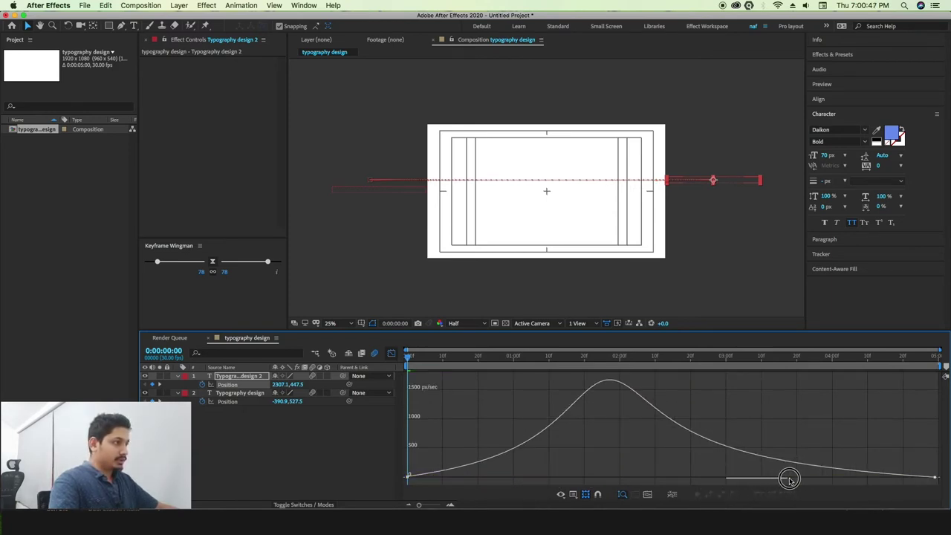
{"action": "left_click_drag", "start_coordinate": [869, 434], "coordinate": [943, 490]}
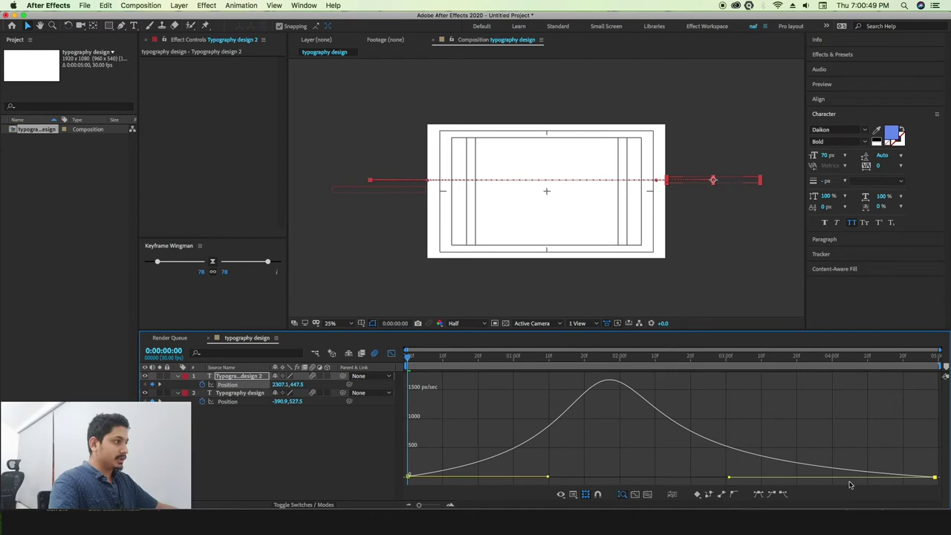
{"action": "left_click_drag", "start_coordinate": [728, 477], "coordinate": [760, 476]}
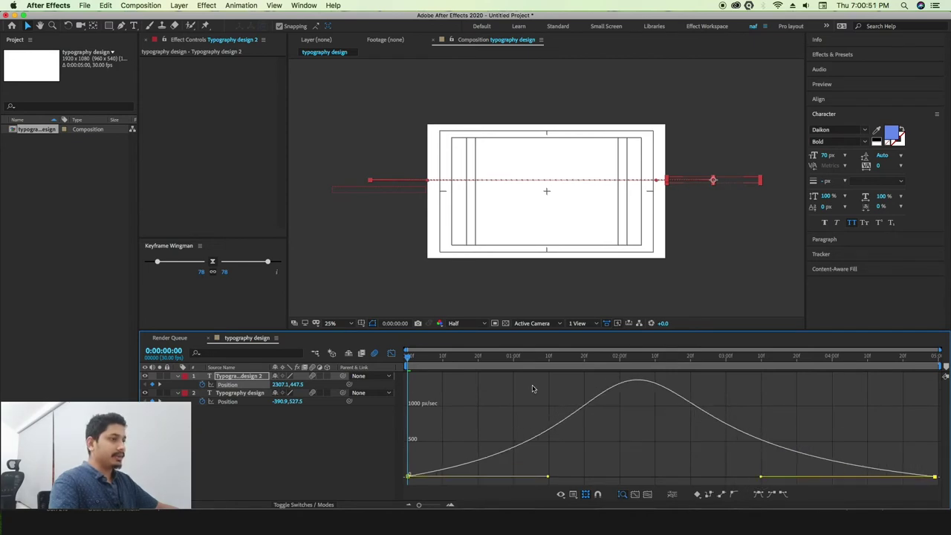
{"action": "left_click", "coordinate": [389, 353]}
{"action": "left_click", "coordinate": [937, 393]}
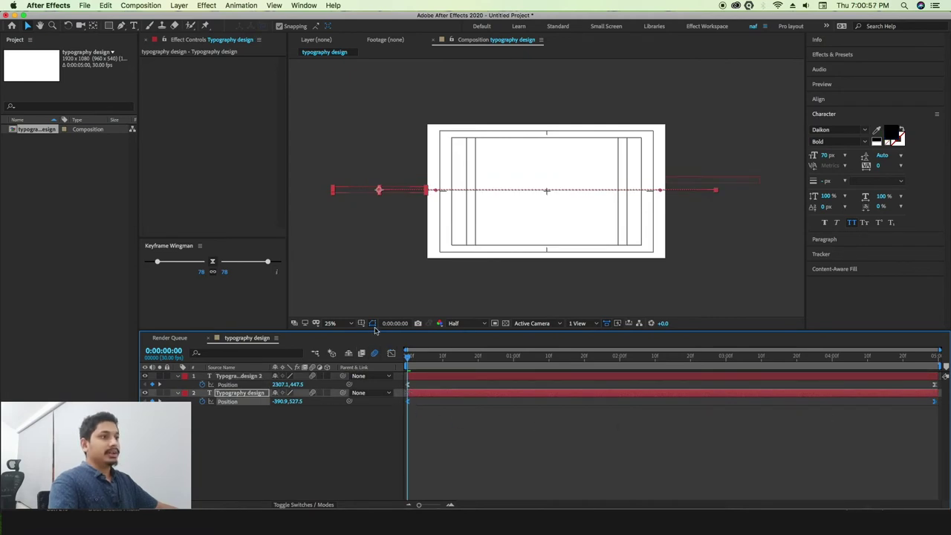
Drag both Typography design Position keyframes' influence handles inward in the Graph Editor.
{"action": "left_click", "coordinate": [391, 354]}
{"action": "left_click_drag", "start_coordinate": [551, 466], "coordinate": [374, 492]}
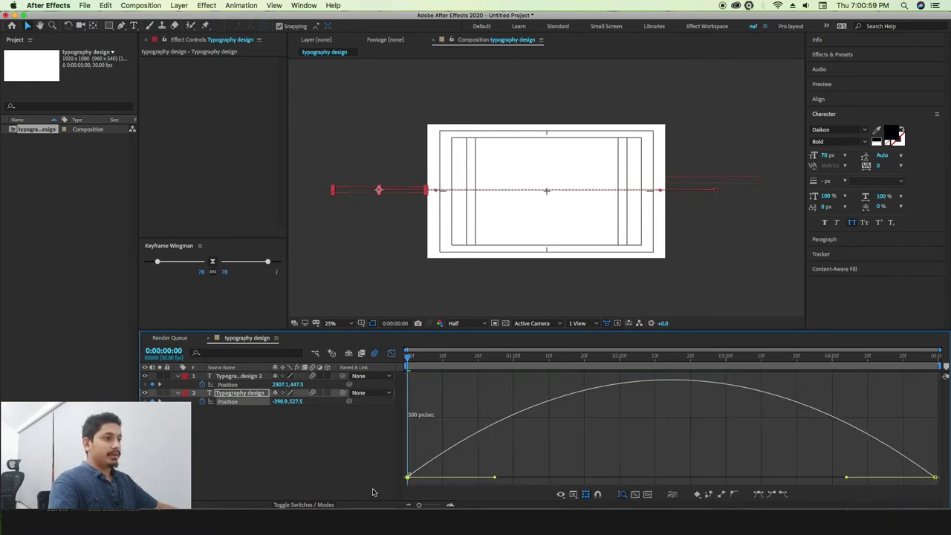
{"action": "left_click_drag", "start_coordinate": [495, 478], "coordinate": [585, 477]}
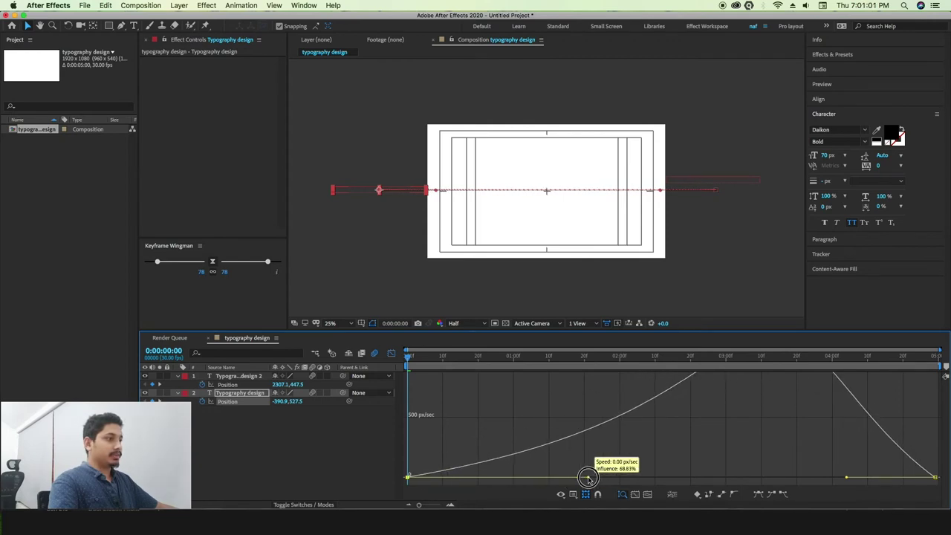
{"action": "left_click_drag", "start_coordinate": [846, 476], "coordinate": [762, 478]}
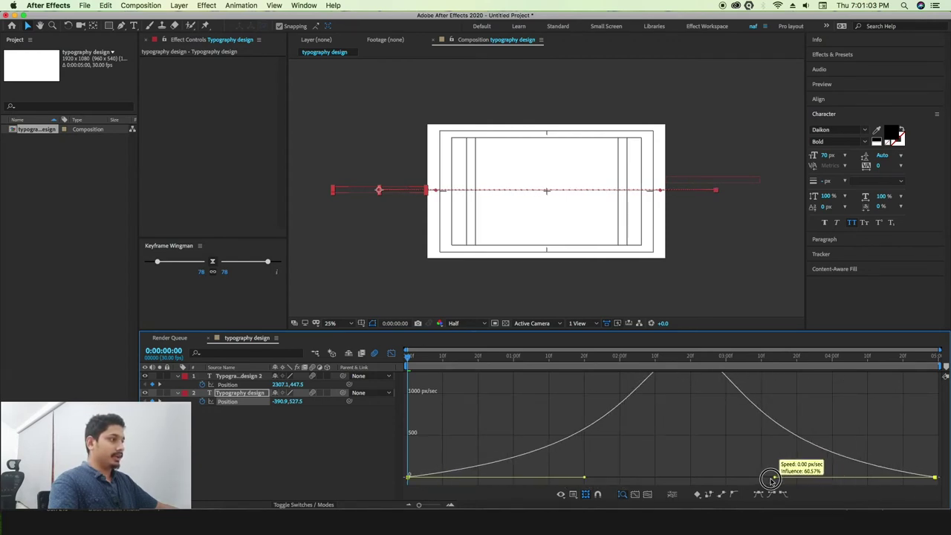
{"action": "left_click", "coordinate": [393, 353]}
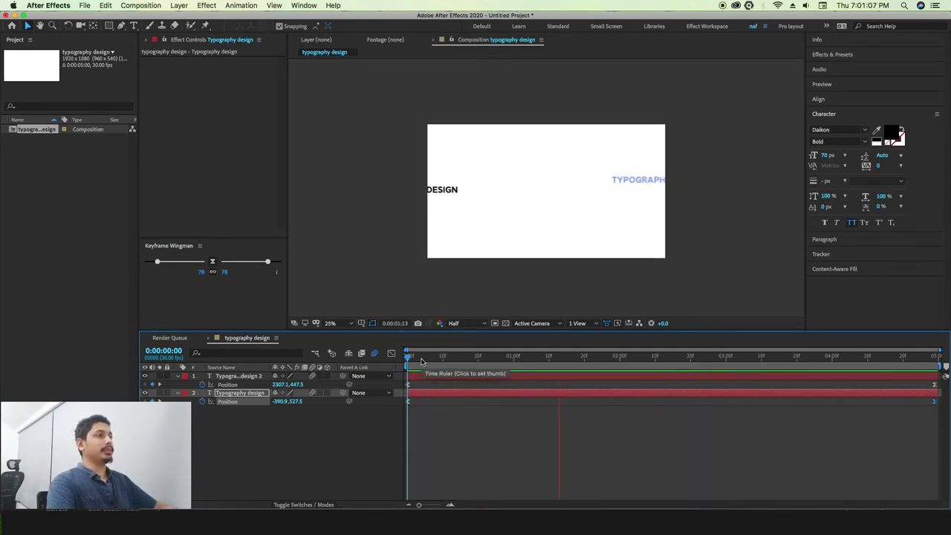
{"action": "key", "text": "space"}
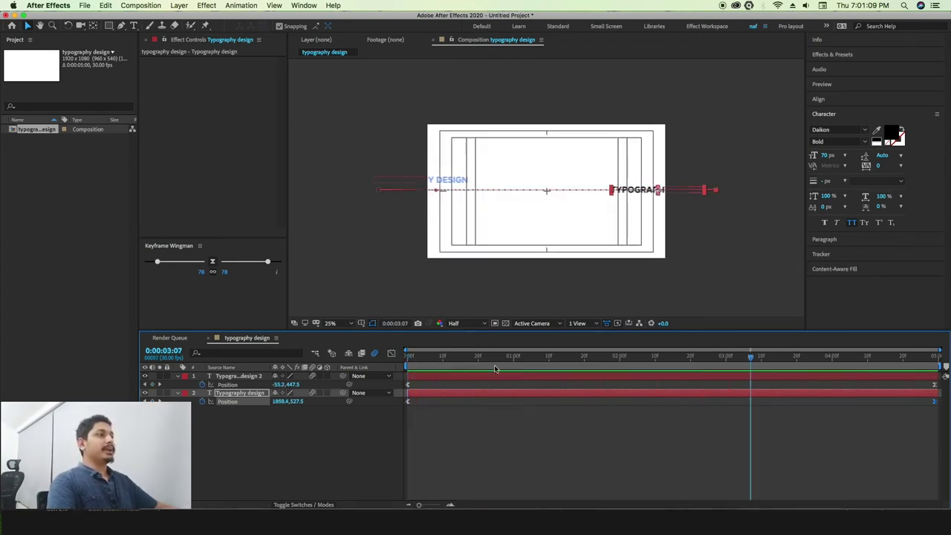
{"action": "left_click_drag", "start_coordinate": [750, 356], "coordinate": [551, 356]}
{"action": "scroll", "coordinate": [555, 204], "scroll_direction": "up", "scroll_amount": 2}
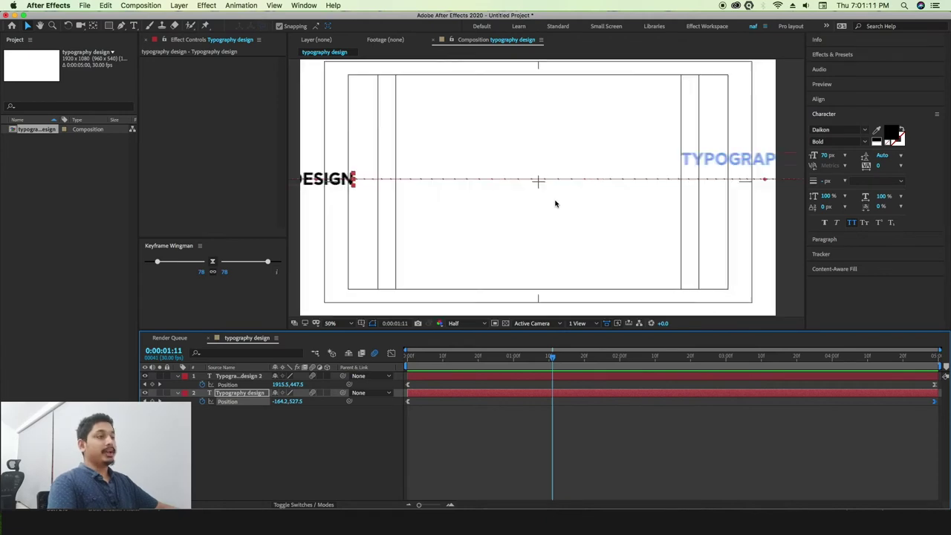
{"action": "left_click_drag", "start_coordinate": [555, 357], "coordinate": [384, 384]}
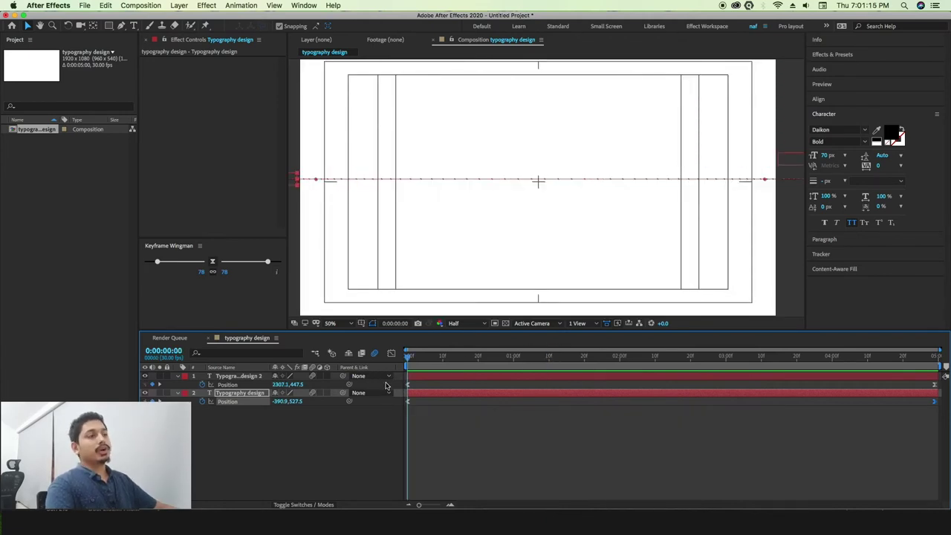
{"action": "left_click", "coordinate": [250, 377]}
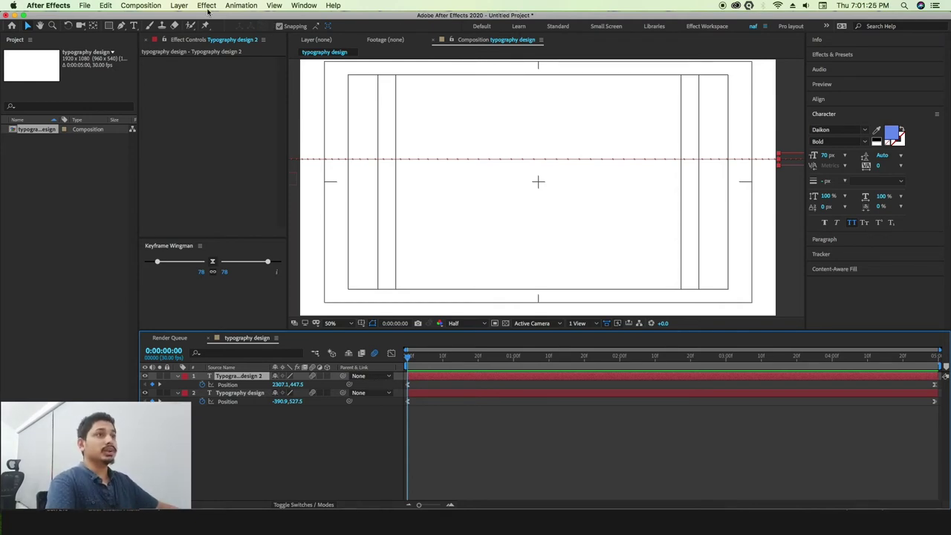
Apply Effect > Stylize > CC RepeTile to the Typography design 2 layer.
{"action": "left_click", "coordinate": [206, 6]}
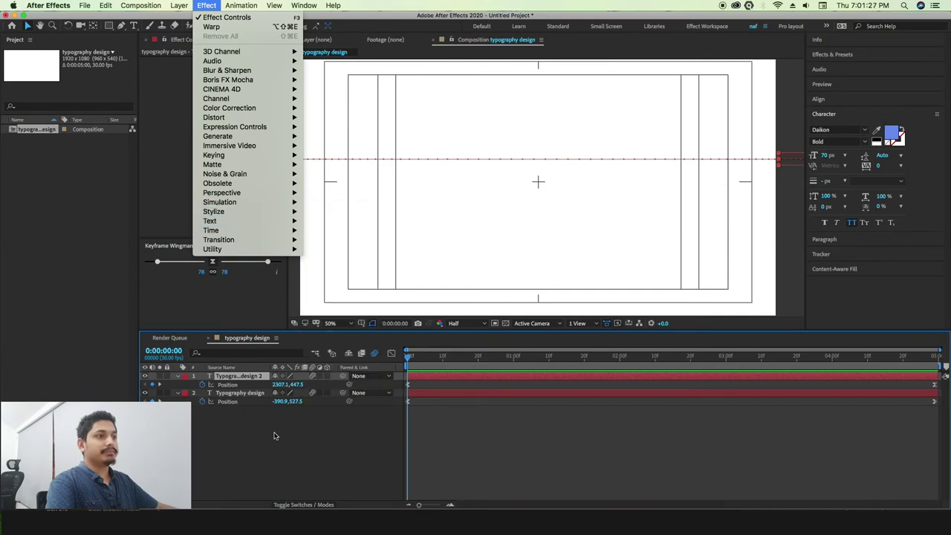
{"action": "left_click", "coordinate": [248, 376]}
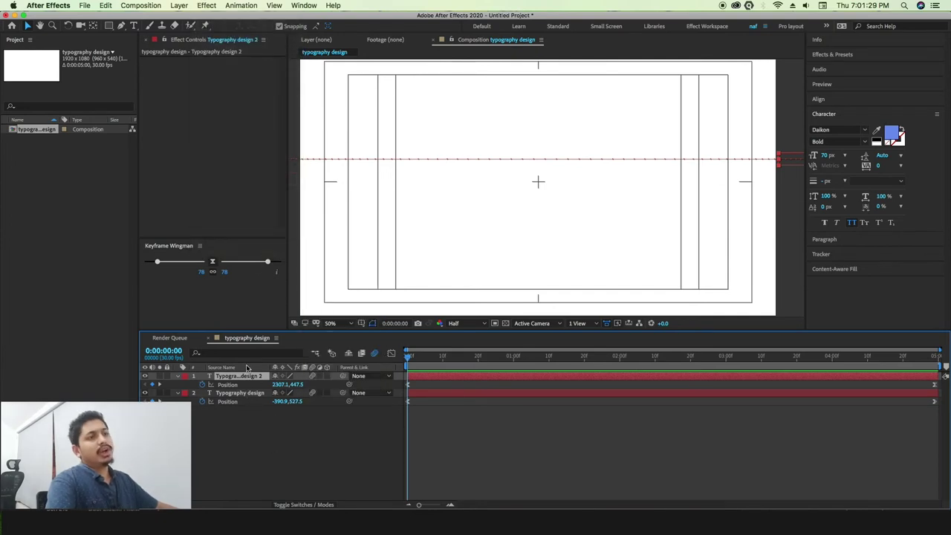
{"action": "left_click", "coordinate": [207, 6]}
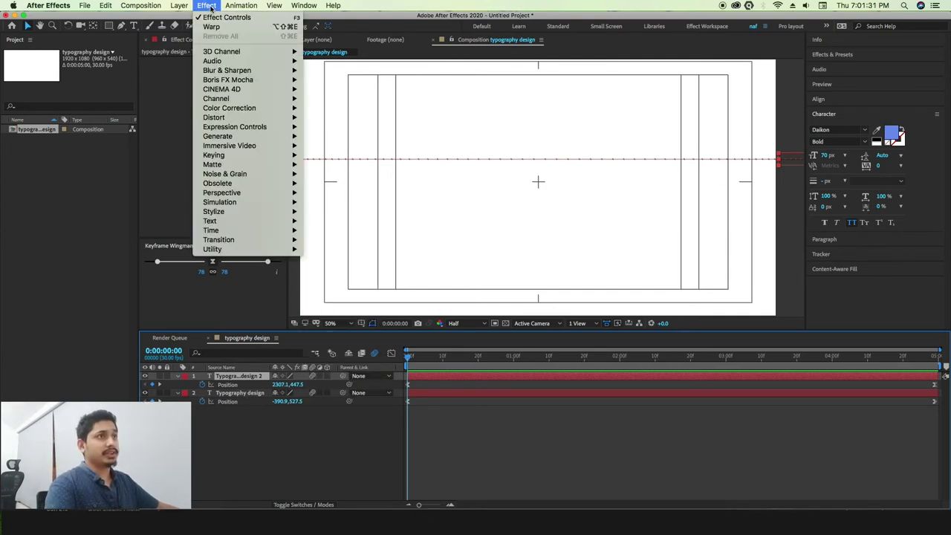
{"action": "mouse_move", "coordinate": [254, 185]}
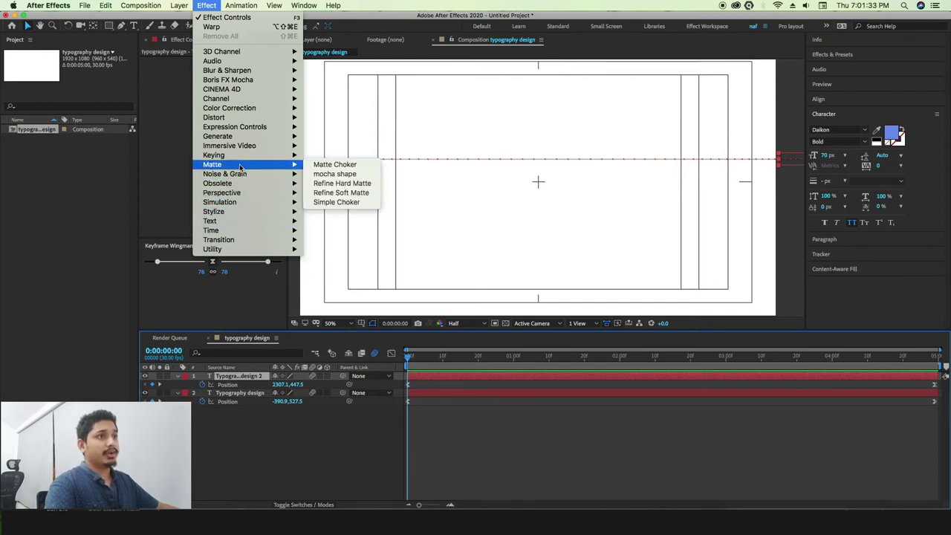
{"action": "mouse_move", "coordinate": [245, 212]}
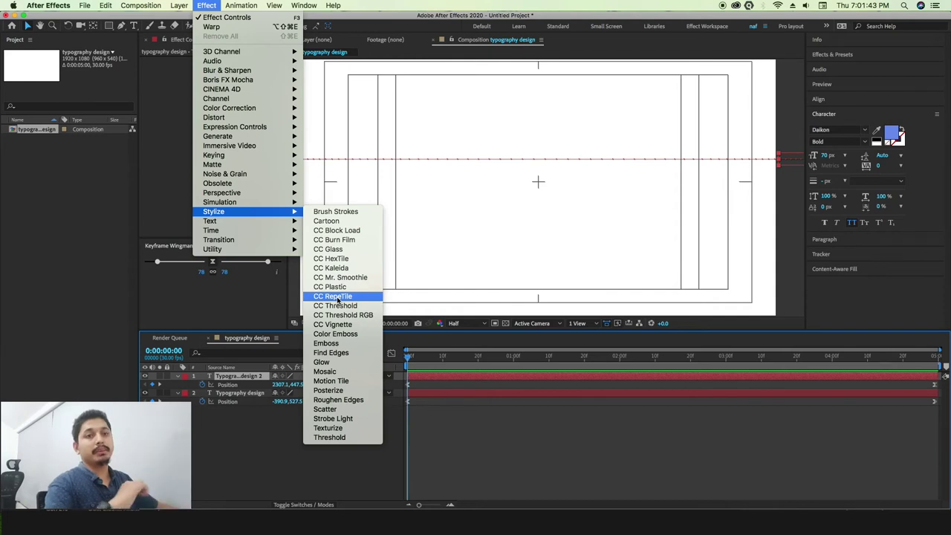
{"action": "left_click", "coordinate": [338, 300]}
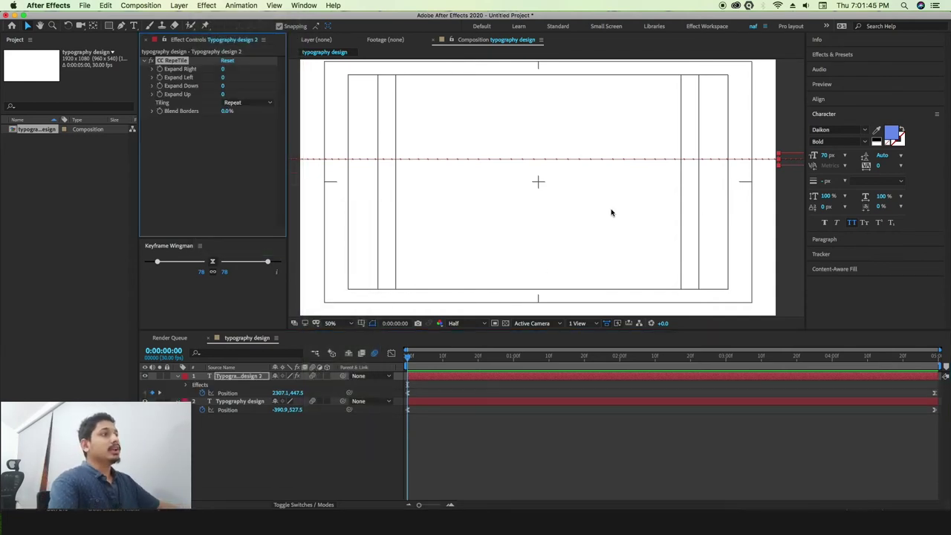
Expand the CC RepeTile tiling left and right, and fine-tune Expand Down.
{"action": "left_click_drag", "start_coordinate": [408, 360], "coordinate": [595, 360]}
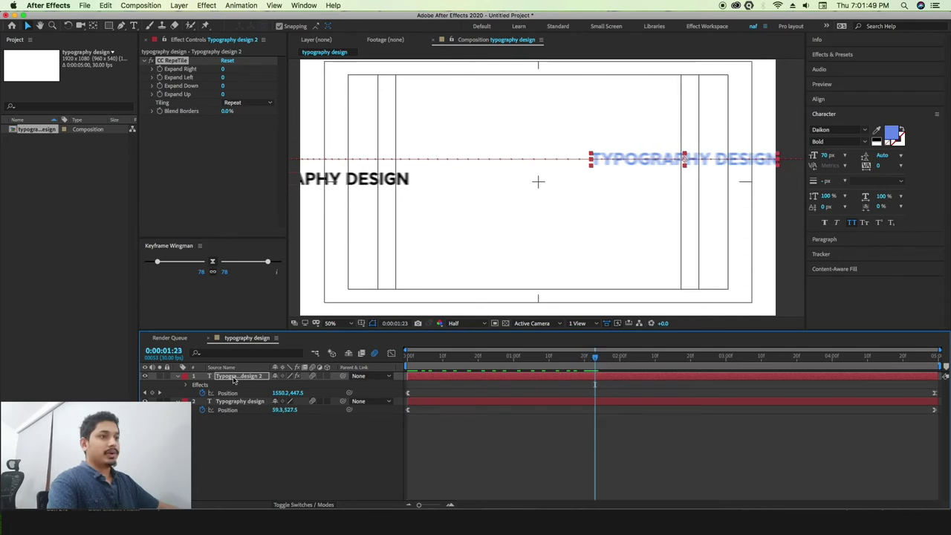
{"action": "left_click_drag", "start_coordinate": [222, 77], "coordinate": [454, 84]}
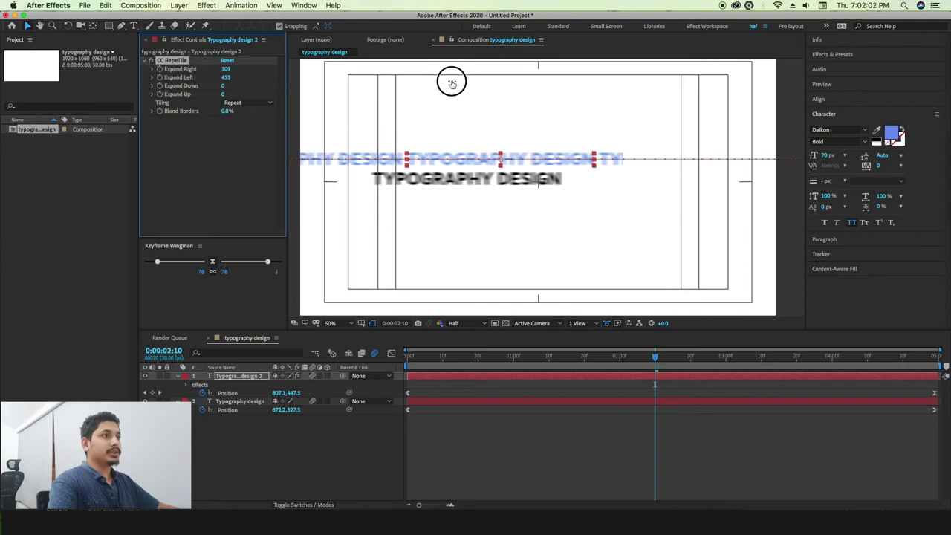
{"action": "mouse_move", "coordinate": [223, 86]}
{"action": "left_mouse_down"}
{"action": "mouse_move", "coordinate": [300, 88]}
{"action": "mouse_move", "coordinate": [248, 96]}
{"action": "left_mouse_up"}
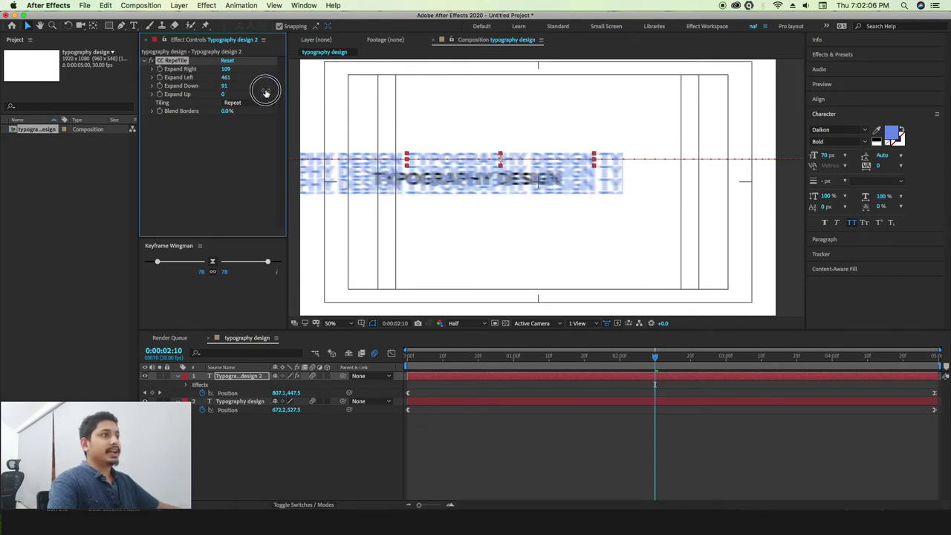
{"action": "left_click_drag", "start_coordinate": [248, 97], "coordinate": [243, 98]}
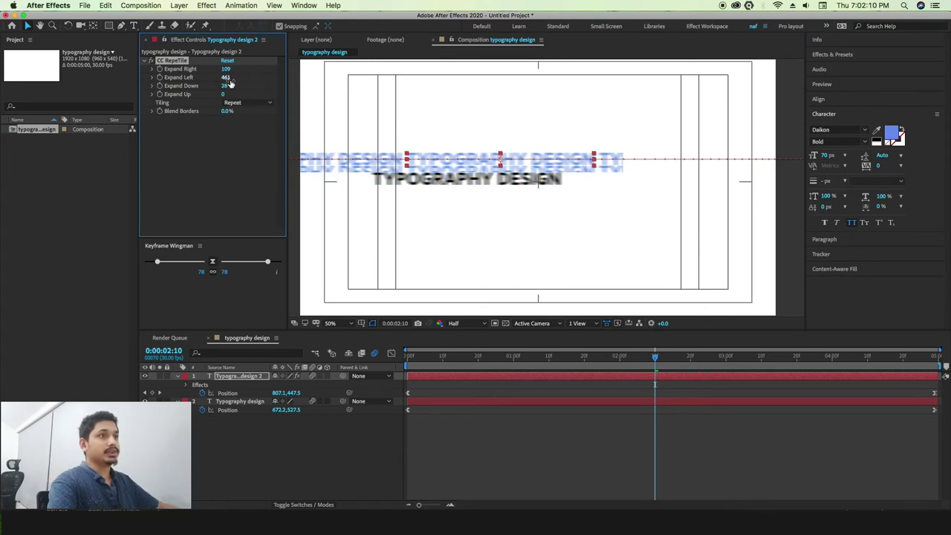
{"action": "left_click_drag", "start_coordinate": [225, 87], "coordinate": [201, 97]}
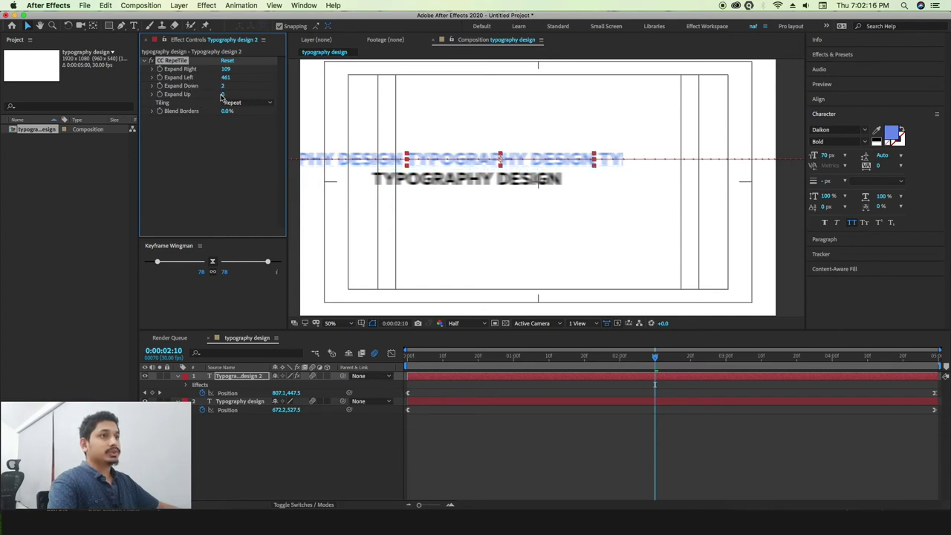
Raise Expand Up to 434 and Expand Right to 1181, then preview the tiling.
{"action": "left_click_drag", "start_coordinate": [223, 94], "coordinate": [329, 94]}
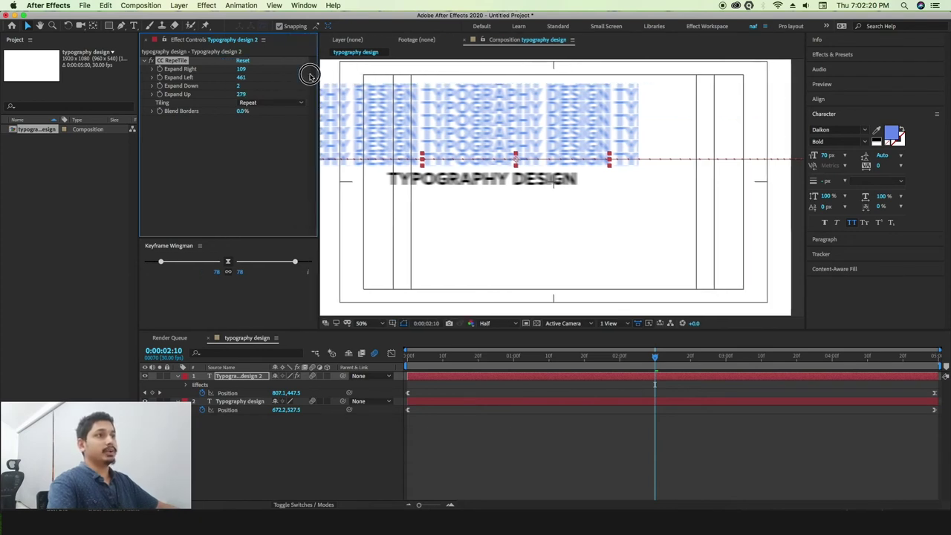
{"action": "left_click_drag", "start_coordinate": [287, 75], "coordinate": [318, 74]}
{"action": "left_click_drag", "start_coordinate": [242, 94], "coordinate": [299, 94]}
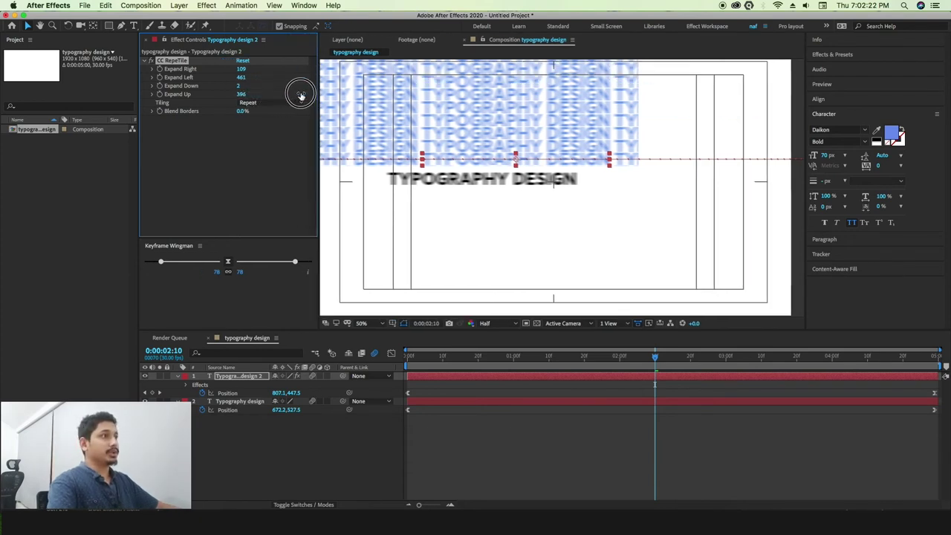
{"action": "scroll", "coordinate": [500, 188], "scroll_direction": "down", "scroll_amount": 2}
{"action": "left_click_drag", "start_coordinate": [242, 92], "coordinate": [250, 96]}
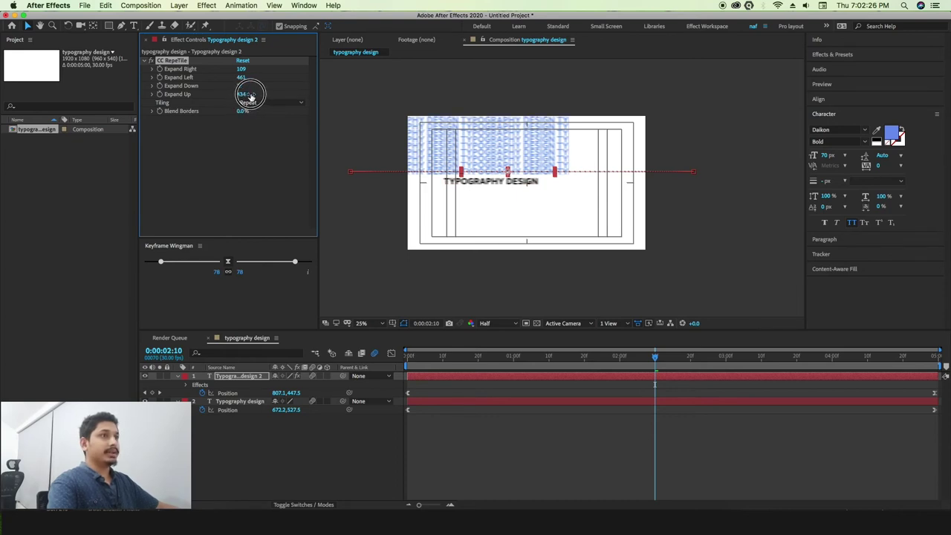
{"action": "left_click_drag", "start_coordinate": [251, 97], "coordinate": [726, 76]}
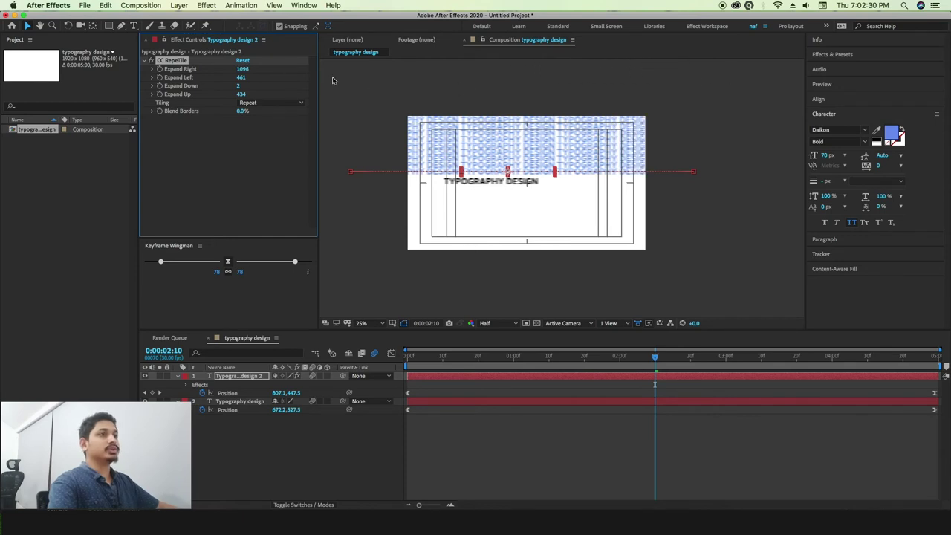
{"action": "left_click_drag", "start_coordinate": [246, 69], "coordinate": [284, 69]}
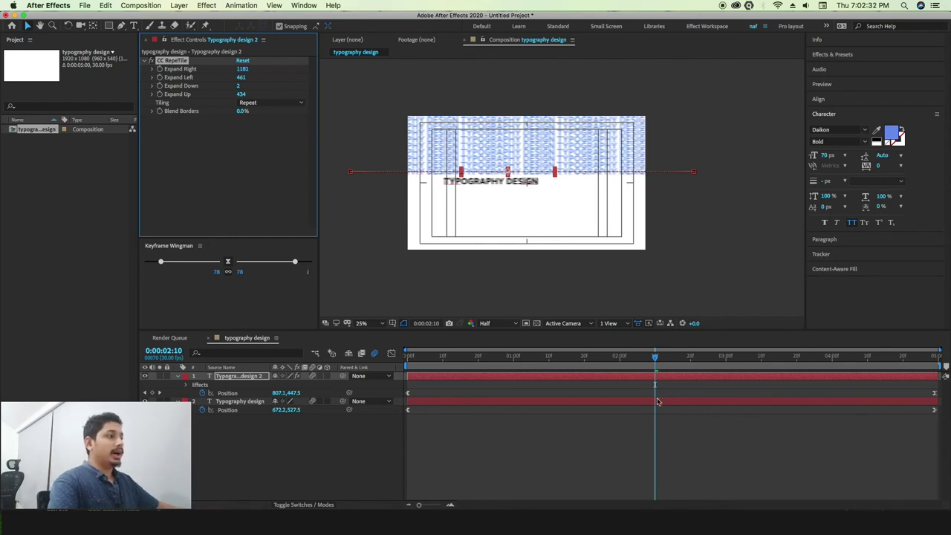
{"action": "key", "text": "space"}
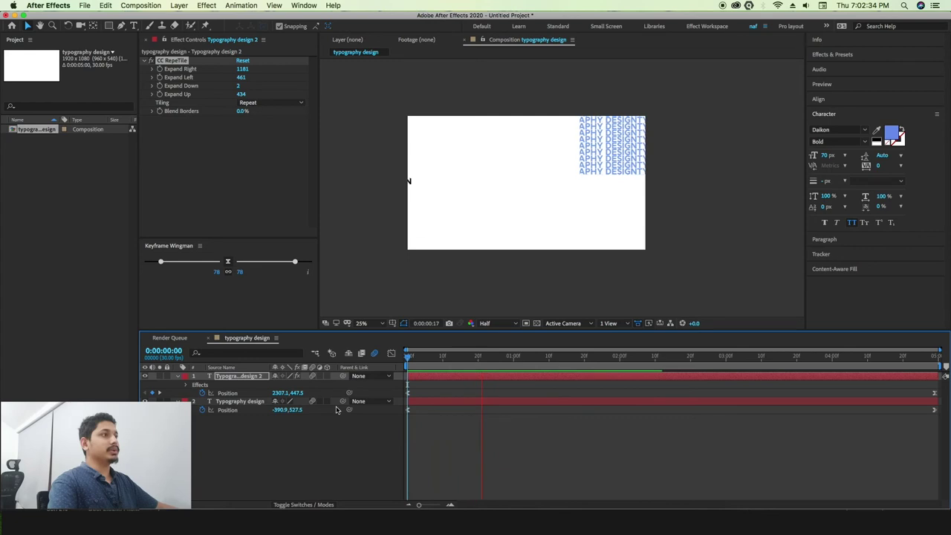
Try Expand Down values of 28 and 0, then remove the CC RepeTile effect.
{"action": "key", "text": "space"}
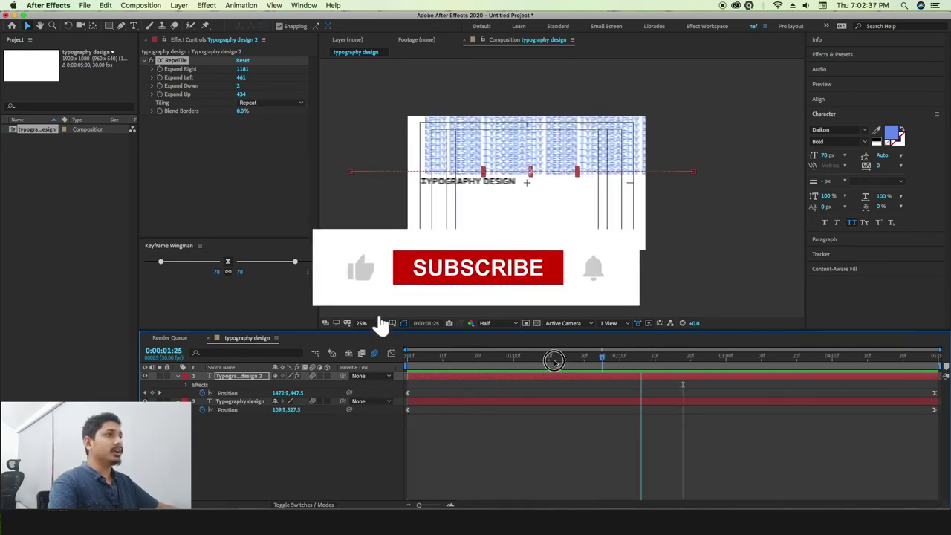
{"action": "mouse_move", "coordinate": [443, 356]}
{"action": "left_mouse_down"}
{"action": "mouse_move", "coordinate": [494, 359]}
{"action": "mouse_move", "coordinate": [408, 360]}
{"action": "left_mouse_up"}
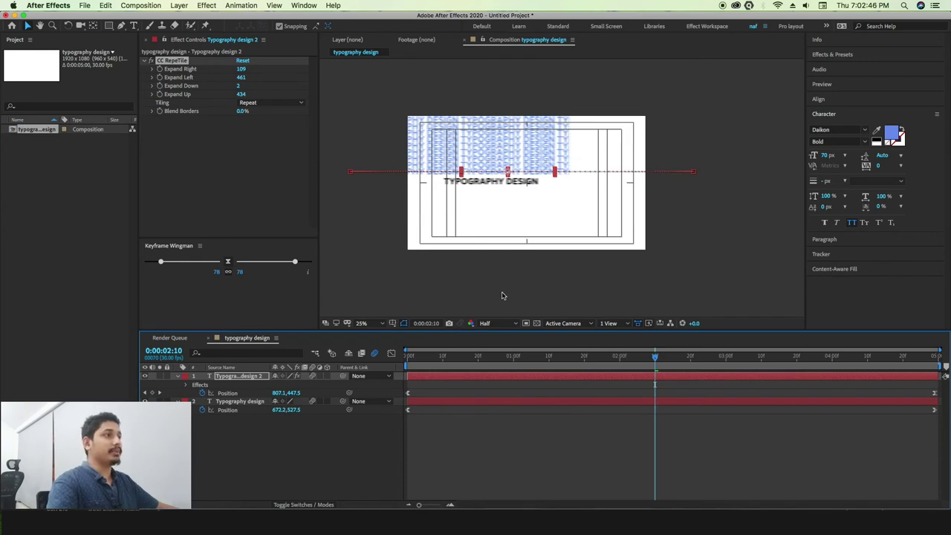
{"action": "type", "text": "8"}
{"action": "key", "text": "Return"}
{"action": "type", "text": "0"}
{"action": "key", "text": "Return"}
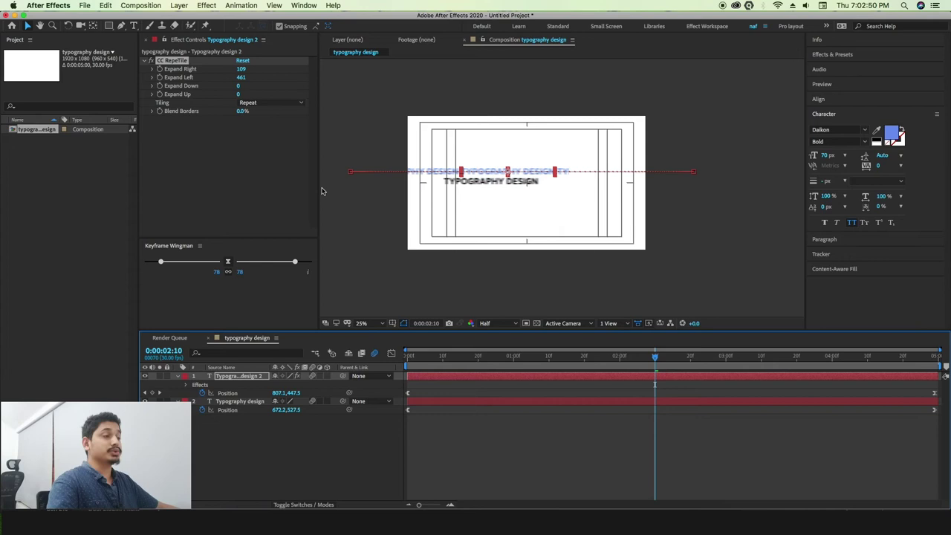
{"action": "key", "text": "space"}
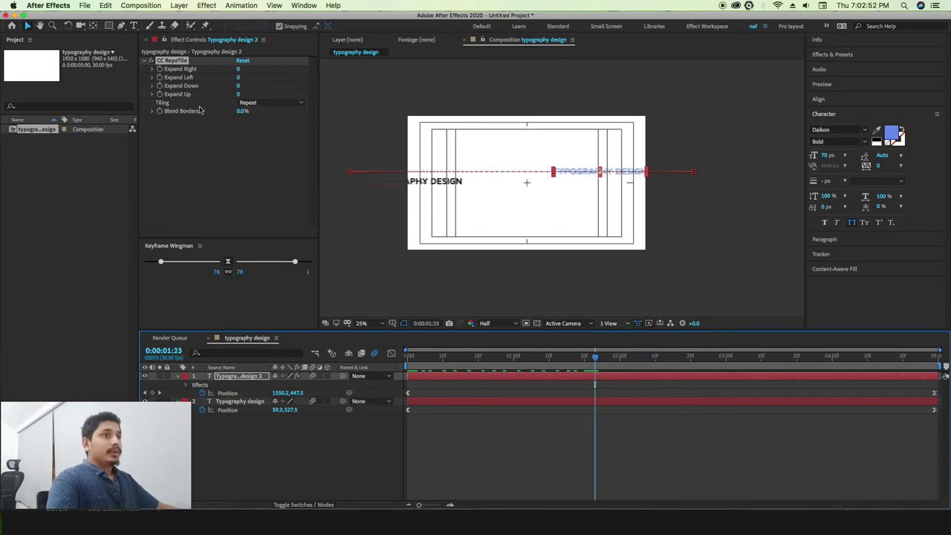
{"action": "key", "text": "Delete"}
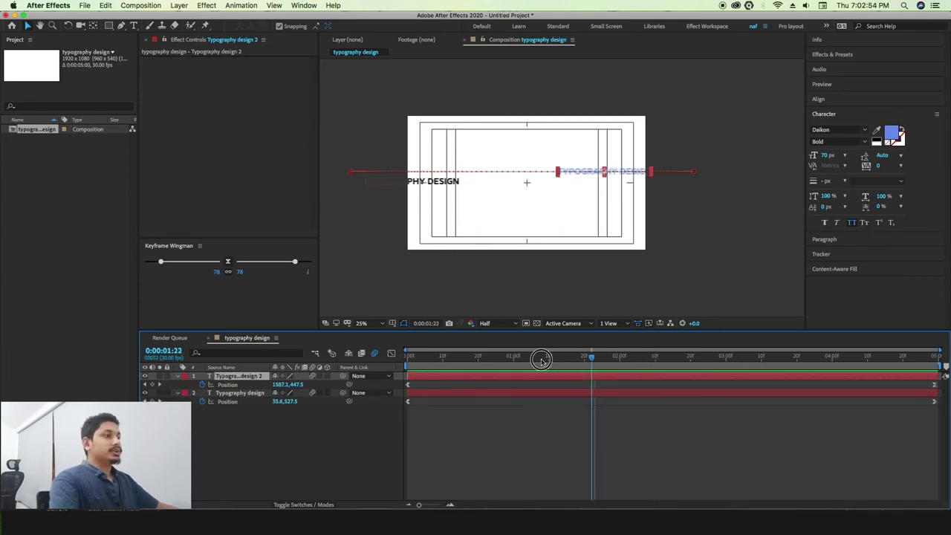
{"action": "key", "text": "Home"}
Preview the untiled slide, rewind to the first frame, and deselect all layers.
{"action": "key", "text": "space"}
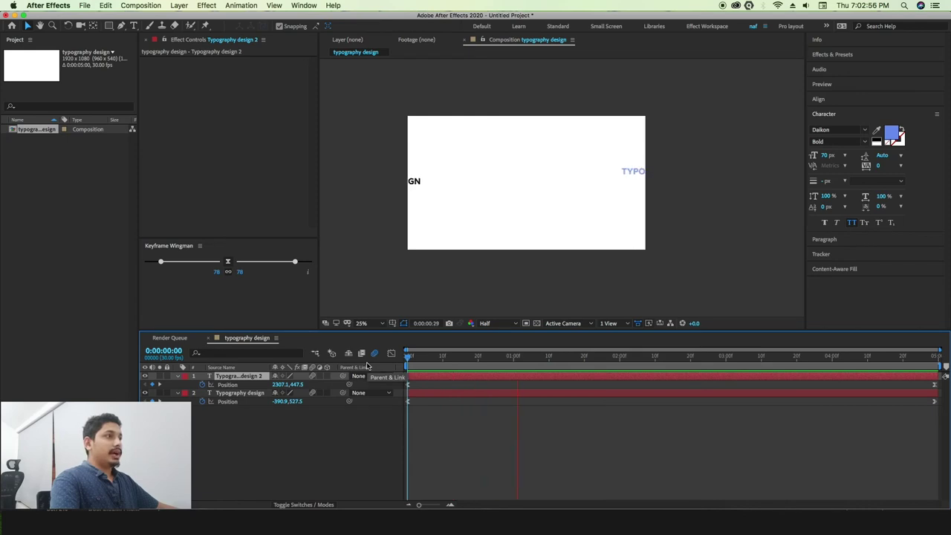
{"action": "key", "text": "space"}
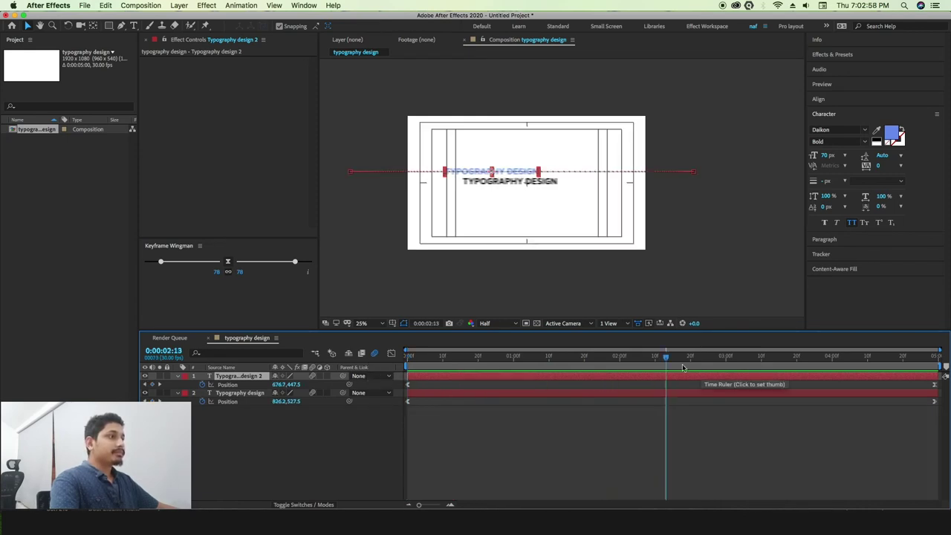
{"action": "left_click_drag", "start_coordinate": [665, 357], "coordinate": [401, 374]}
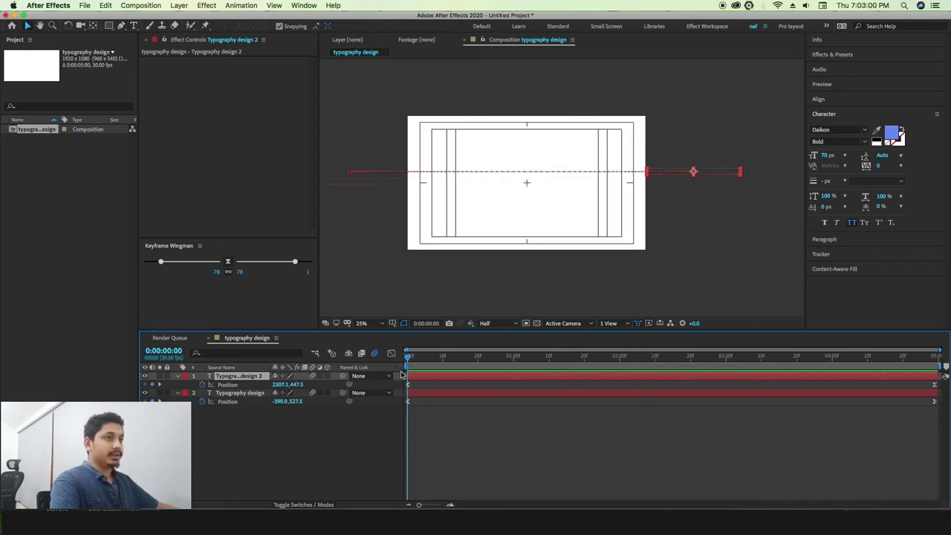
{"action": "left_click", "coordinate": [109, 26]}
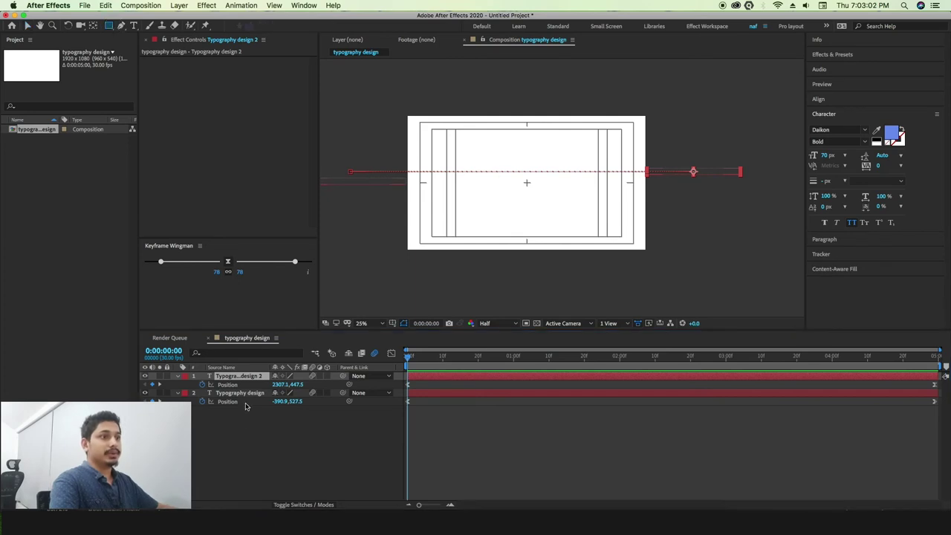
{"action": "left_click", "coordinate": [248, 431]}
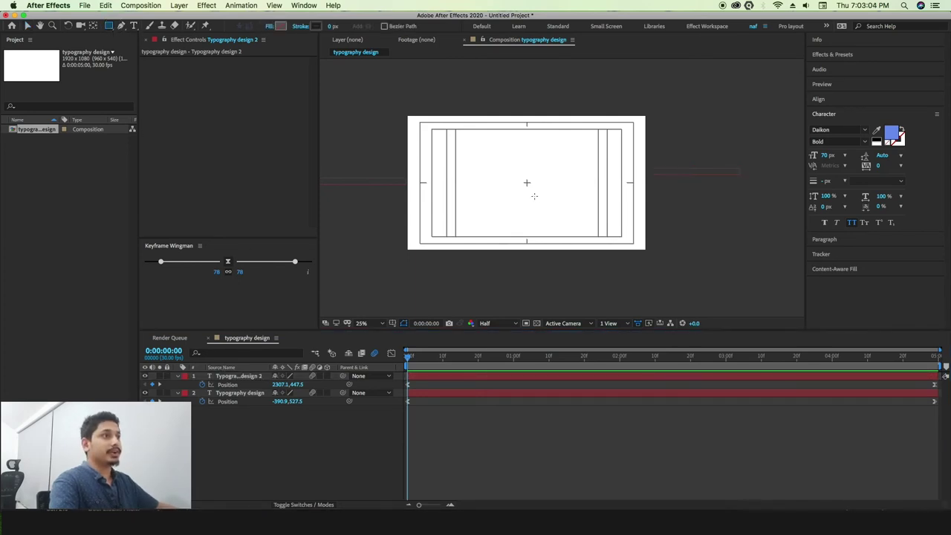
Draw a thin rectangle across the composition above centre and fill it black.
{"action": "left_click_drag", "start_coordinate": [406, 157], "coordinate": [651, 174]}
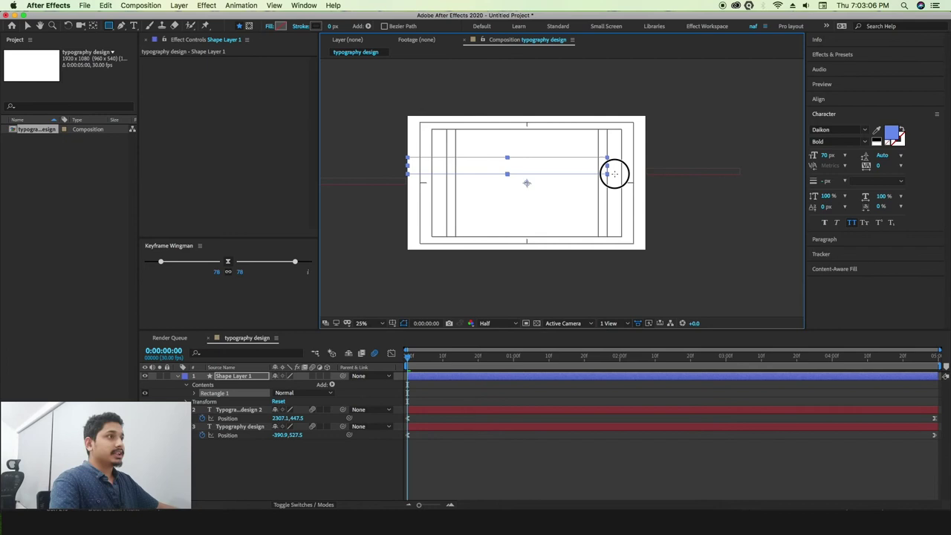
{"action": "left_click_drag", "start_coordinate": [650, 174], "coordinate": [648, 174]}
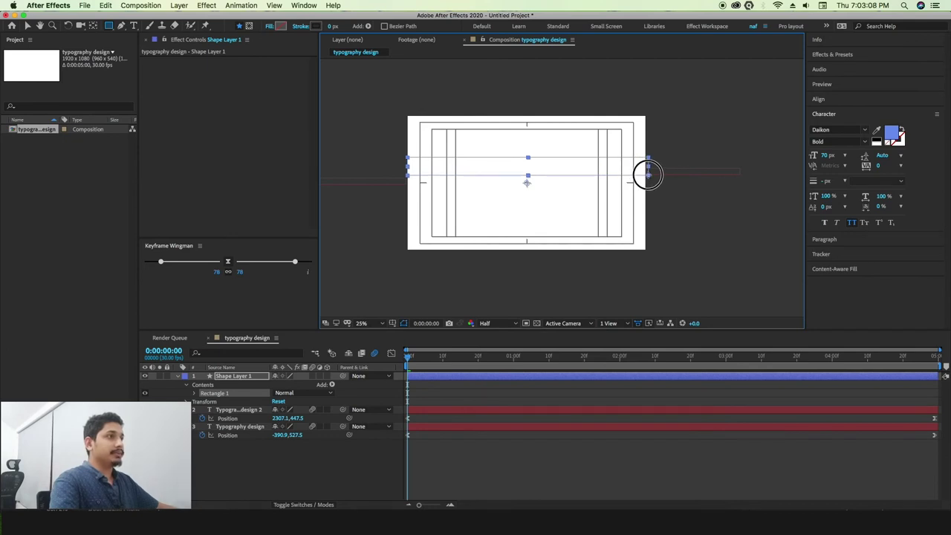
{"action": "left_click", "coordinate": [280, 26]}
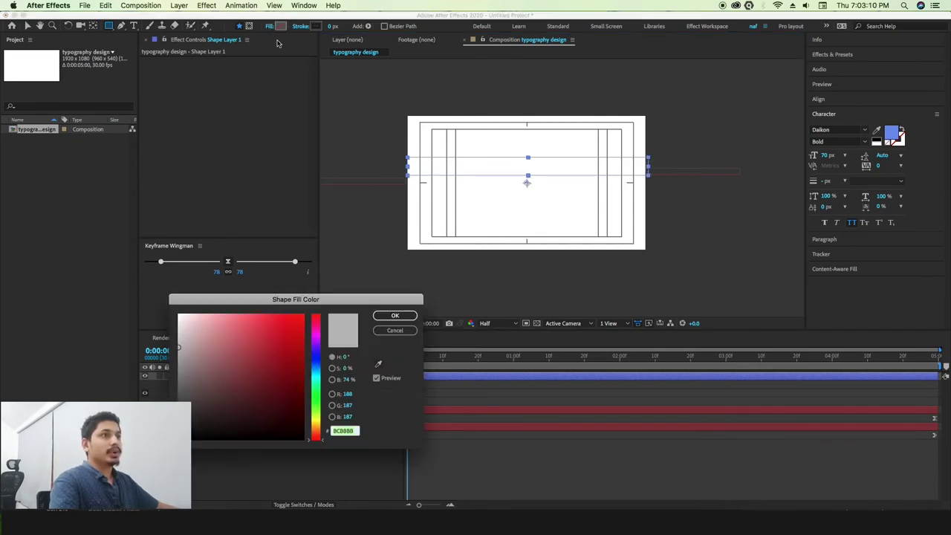
{"action": "left_click", "coordinate": [195, 430]}
{"action": "left_click", "coordinate": [395, 315]}
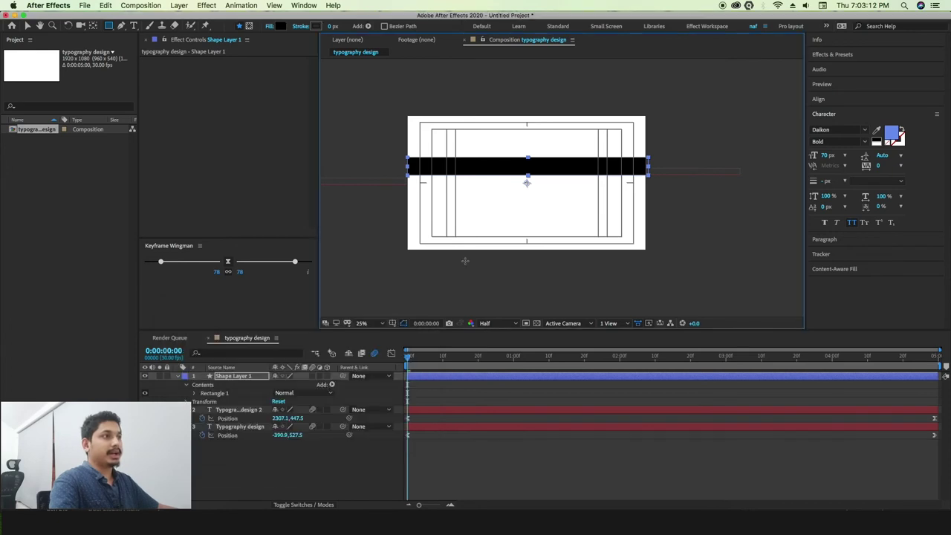
{"action": "left_click", "coordinate": [235, 410]}
{"action": "left_click_drag", "start_coordinate": [409, 358], "coordinate": [586, 359]}
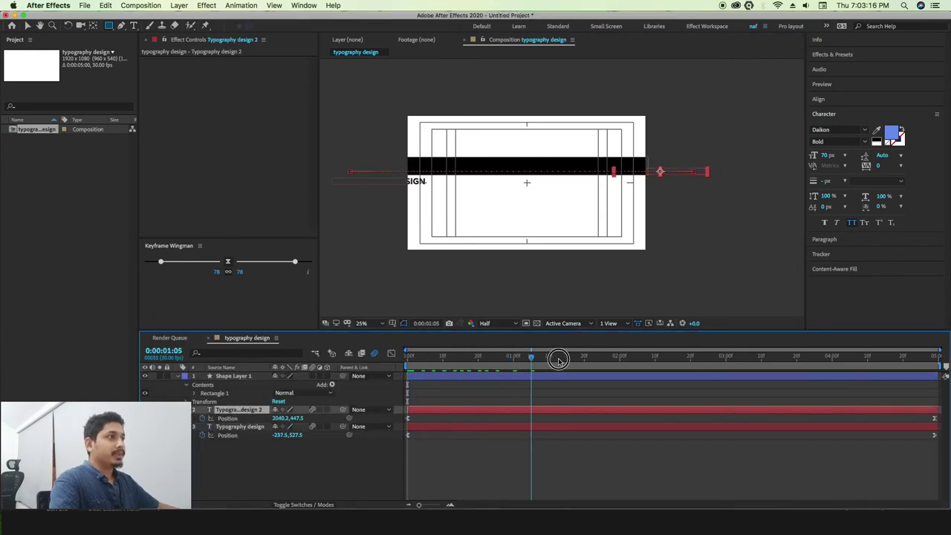
Change the Typography design 2 text fill colour to white.
{"action": "left_click", "coordinate": [891, 133]}
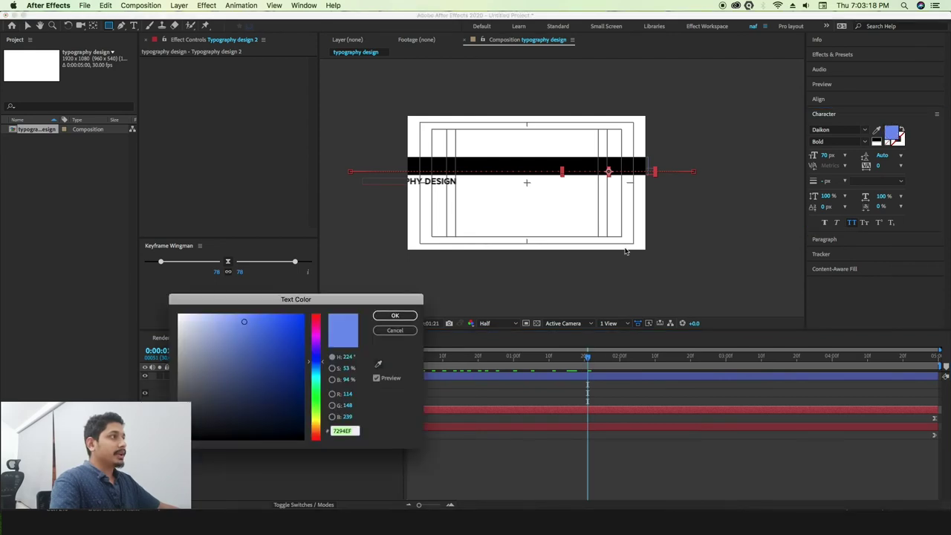
{"action": "left_click_drag", "start_coordinate": [185, 337], "coordinate": [166, 306]}
{"action": "left_click", "coordinate": [395, 315]}
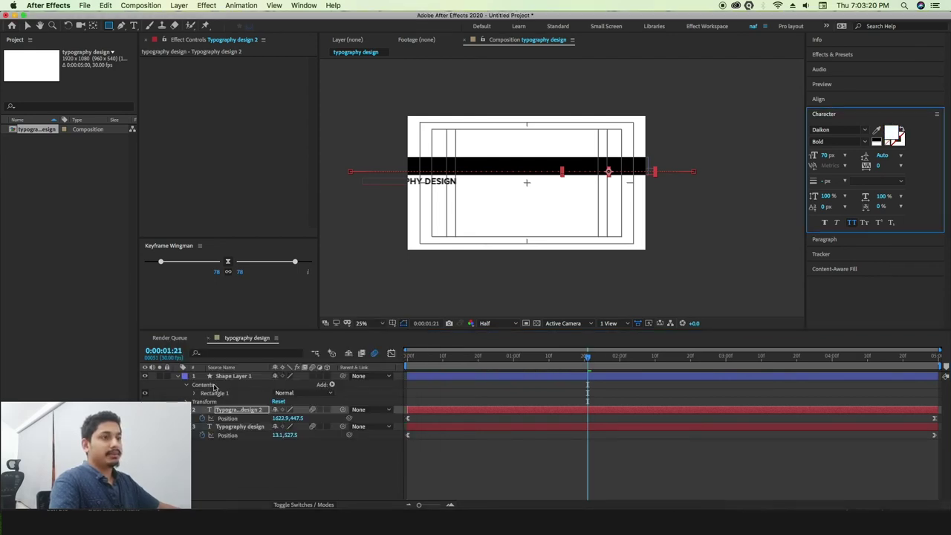
Move Shape Layer 1 below Typography design 2 and collapse the layer properties.
{"action": "mouse_move", "coordinate": [241, 379]}
{"action": "left_mouse_down"}
{"action": "mouse_move", "coordinate": [230, 428]}
{"action": "mouse_move", "coordinate": [223, 421]}
{"action": "left_mouse_up"}
{"action": "left_click", "coordinate": [177, 393]}
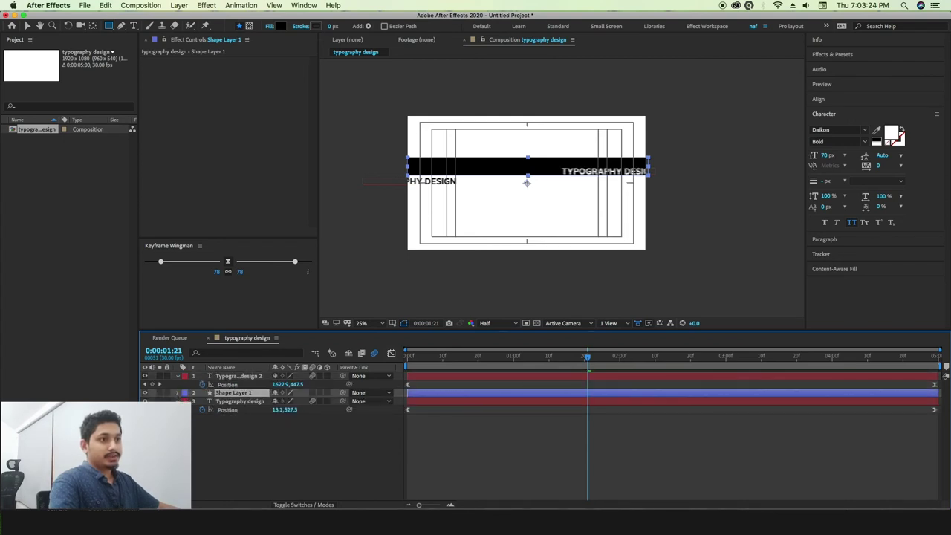
{"action": "left_click", "coordinate": [177, 401]}
{"action": "left_click", "coordinate": [177, 376]}
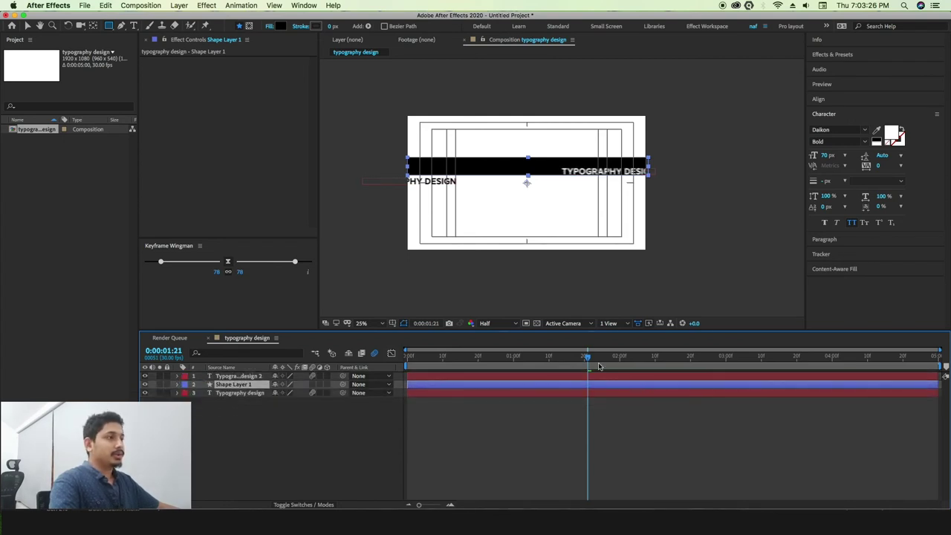
Preview the animation from the start, then return to an early frame.
{"action": "left_click_drag", "start_coordinate": [599, 366], "coordinate": [382, 392]}
{"action": "key", "text": "space"}
{"action": "key", "text": "space"}
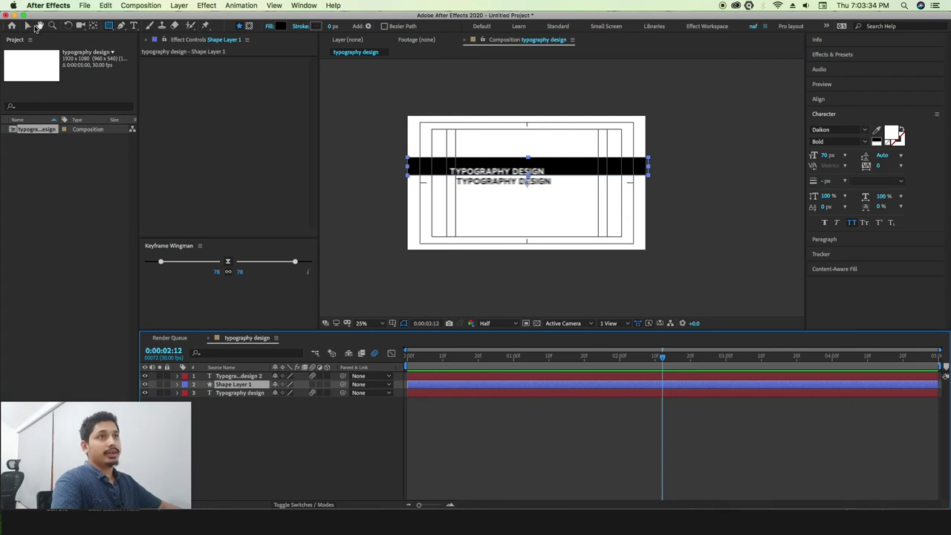
{"action": "key", "text": "v"}
{"action": "scroll", "coordinate": [520, 165], "scroll_direction": "up", "scroll_amount": 2}
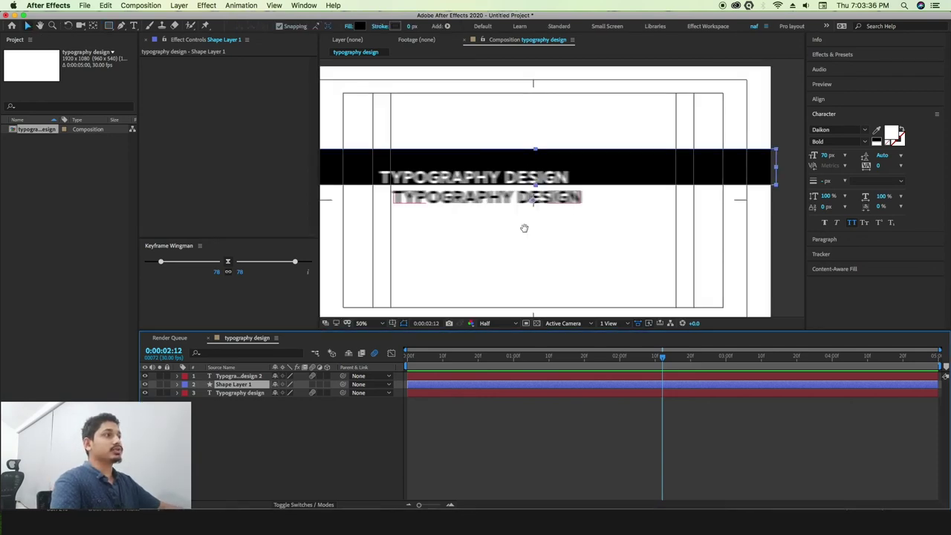
{"action": "left_click_drag", "start_coordinate": [664, 360], "coordinate": [449, 356]}
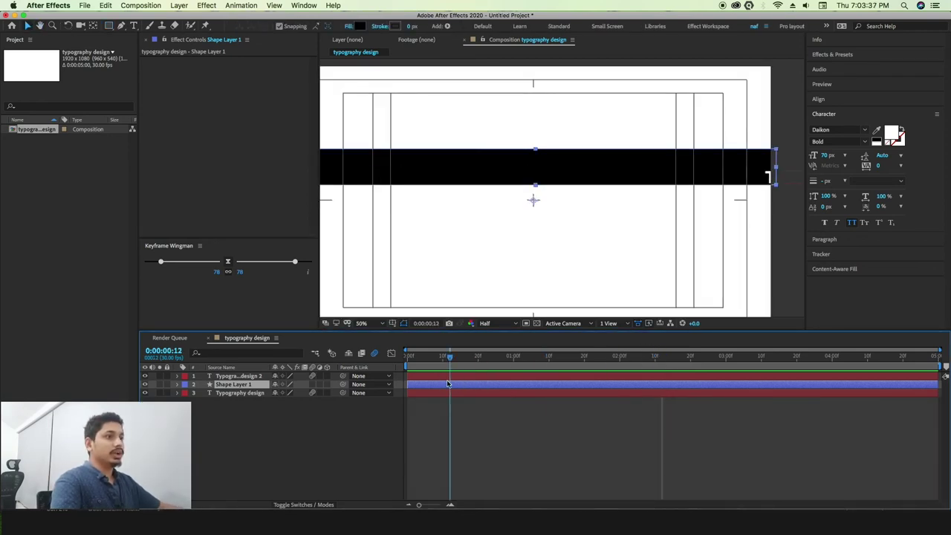
Align Shape Layer 1 and Typography design 2 on horizontal and vertical centres, then preview.
{"action": "left_click", "coordinate": [254, 379], "text": "shift"}
{"action": "left_click", "coordinate": [831, 99]}
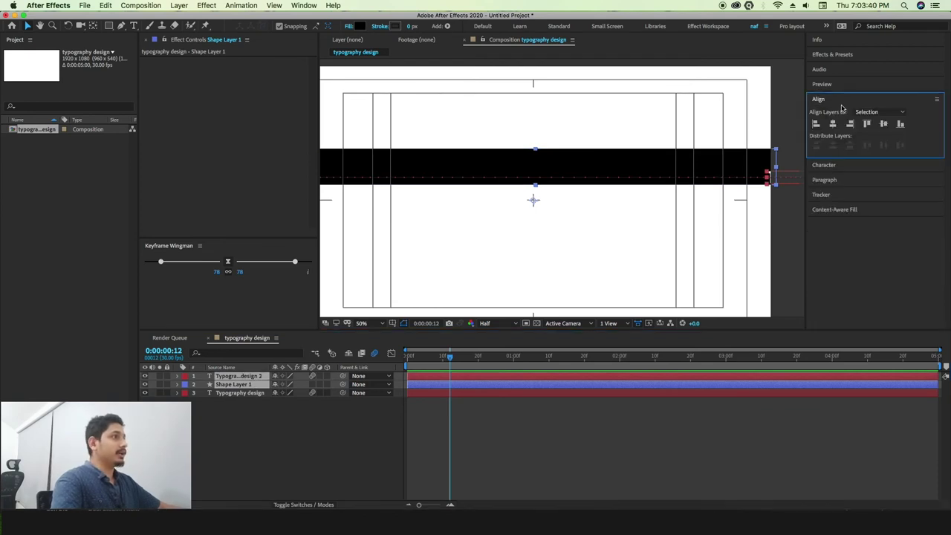
{"action": "left_click", "coordinate": [833, 124]}
{"action": "left_click", "coordinate": [884, 124]}
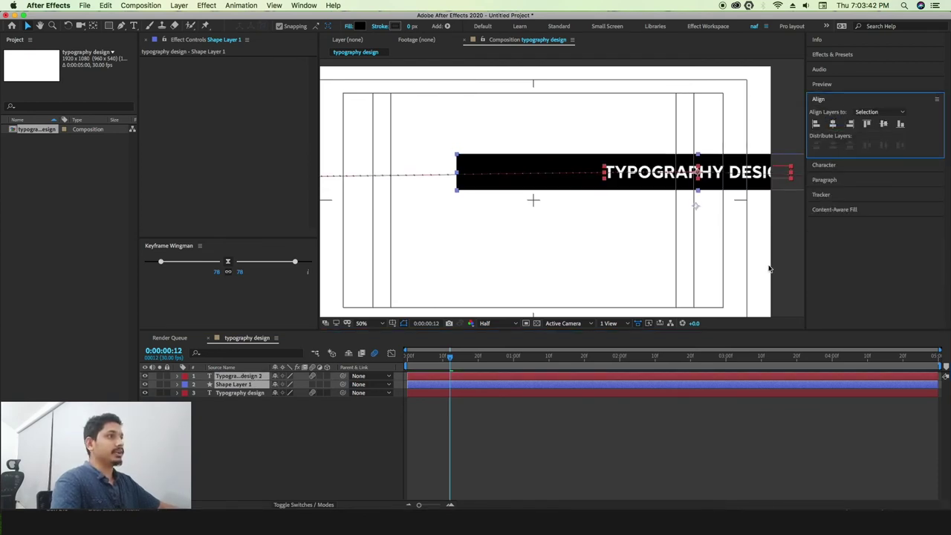
{"action": "key", "text": "space"}
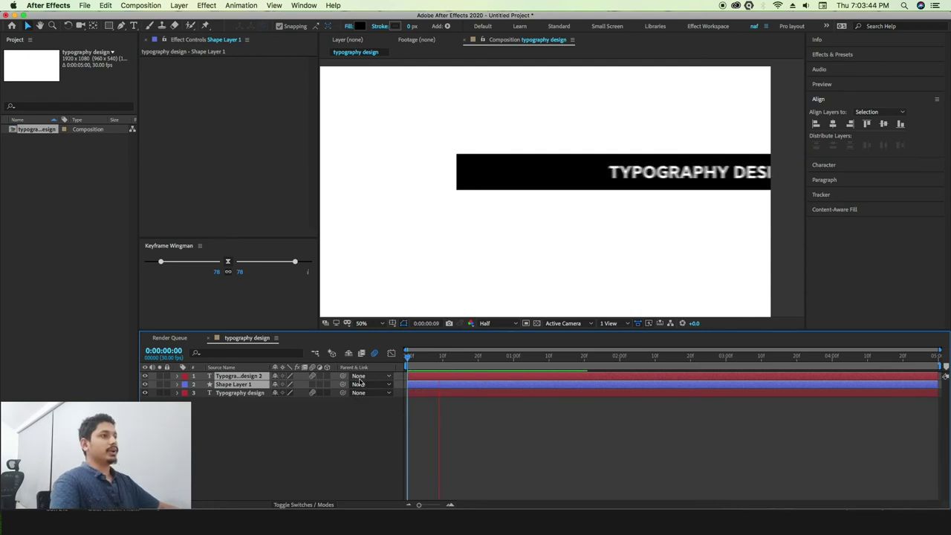
{"action": "key", "text": "space"}
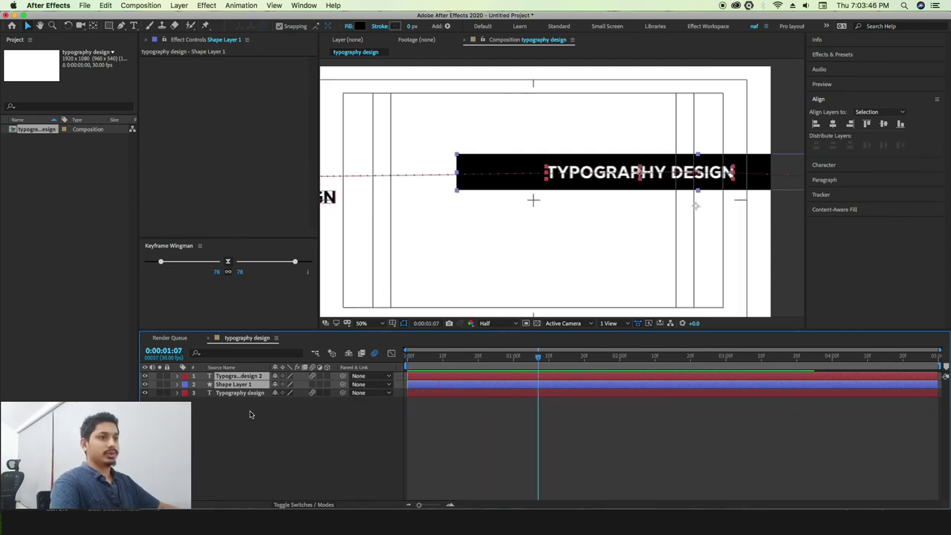
Move the black bar to about Position 958, 426 so it spans the full frame width.
{"action": "left_click", "coordinate": [250, 415]}
{"action": "left_click", "coordinate": [237, 384]}
{"action": "key", "text": "p"}
{"action": "mouse_move", "coordinate": [283, 397]}
{"action": "left_mouse_down"}
{"action": "mouse_move", "coordinate": [3, 405]}
{"action": "mouse_move", "coordinate": [152, 395]}
{"action": "left_mouse_up"}
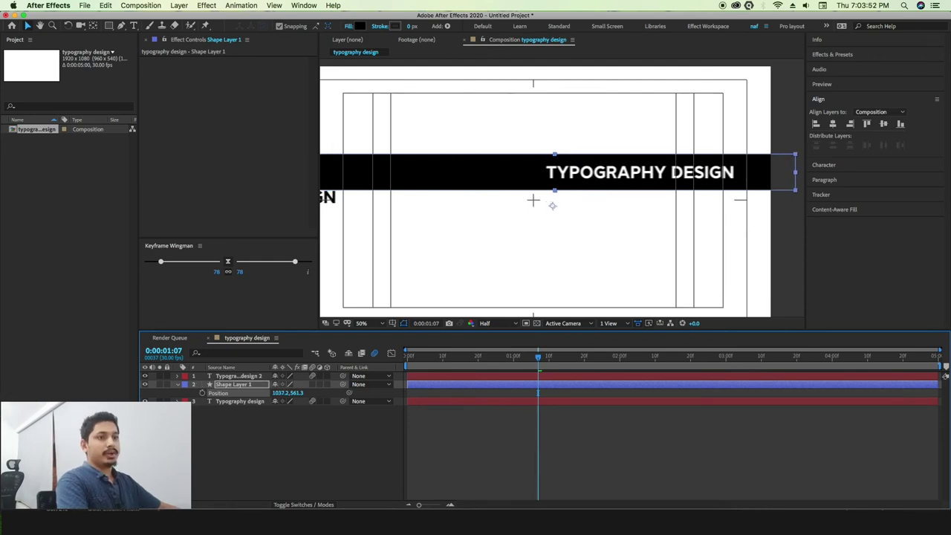
{"action": "left_click_drag", "start_coordinate": [552, 206], "coordinate": [552, 172]}
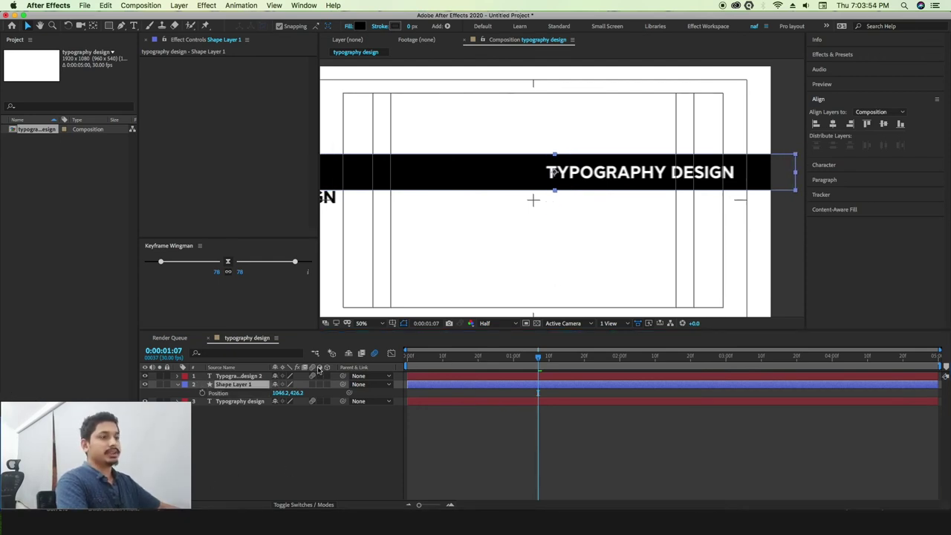
{"action": "left_click_drag", "start_coordinate": [274, 393], "coordinate": [238, 397]}
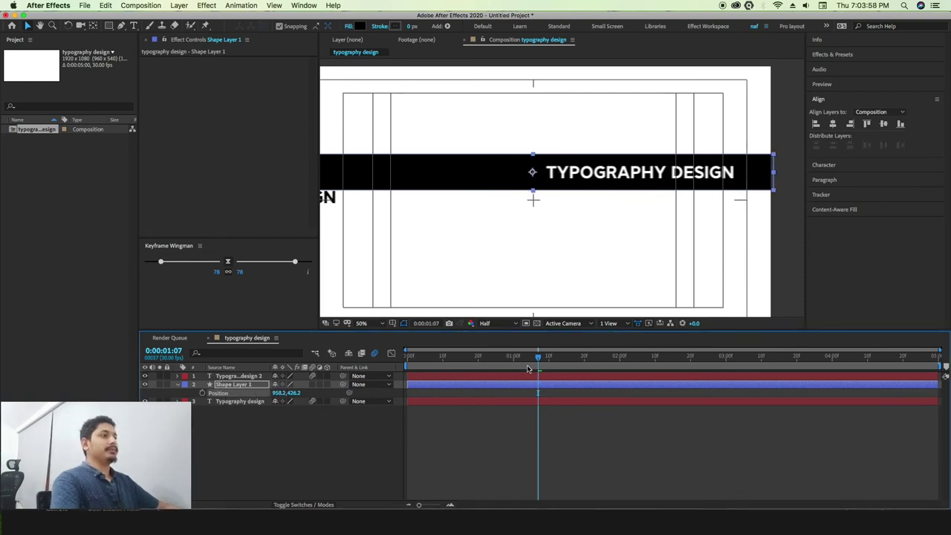
Preview the animation to check the white text sliding through the bar.
{"action": "key", "text": "space"}
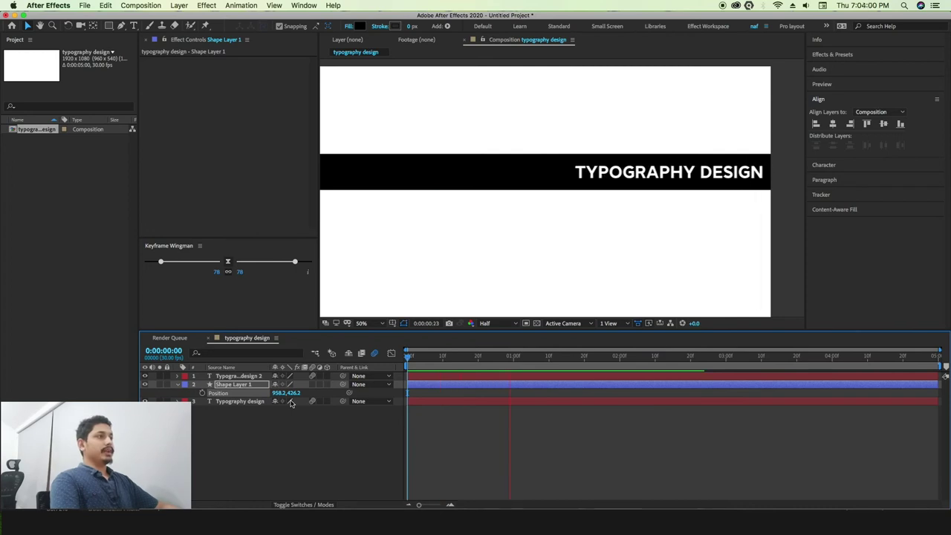
{"action": "key", "text": "space"}
{"action": "left_click_drag", "start_coordinate": [719, 356], "coordinate": [360, 368]}
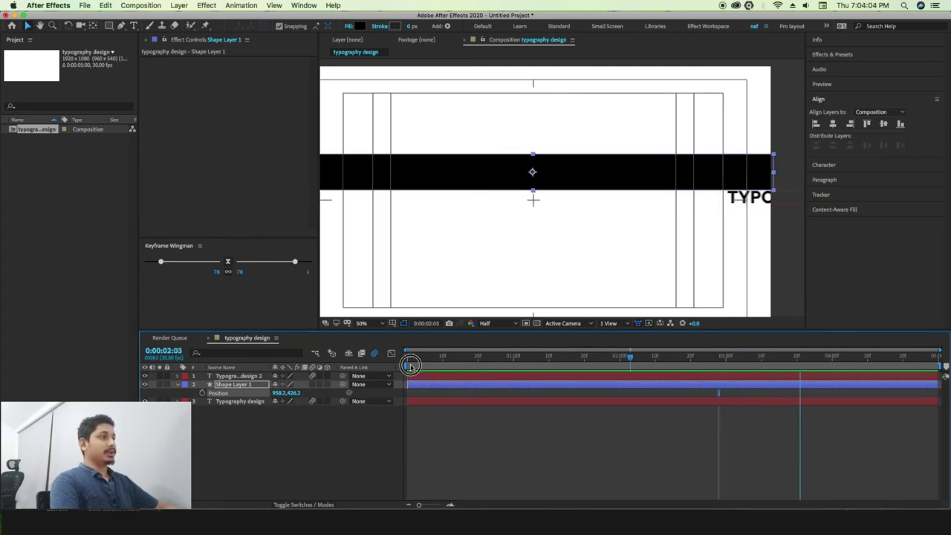
Apply Easy Ease to the last Position keyframe of the Typography design text.
{"action": "left_click", "coordinate": [233, 401]}
{"action": "key", "text": "p"}
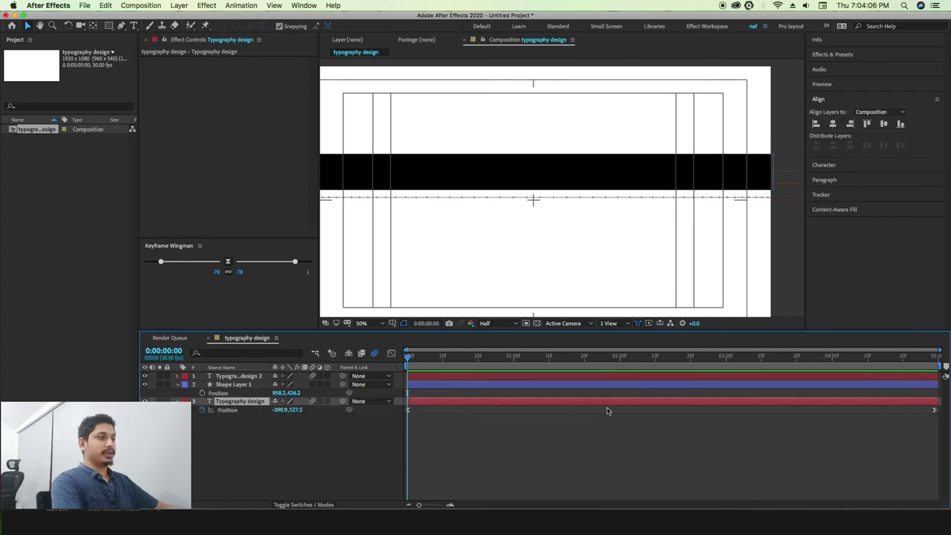
{"action": "left_click", "coordinate": [934, 411]}
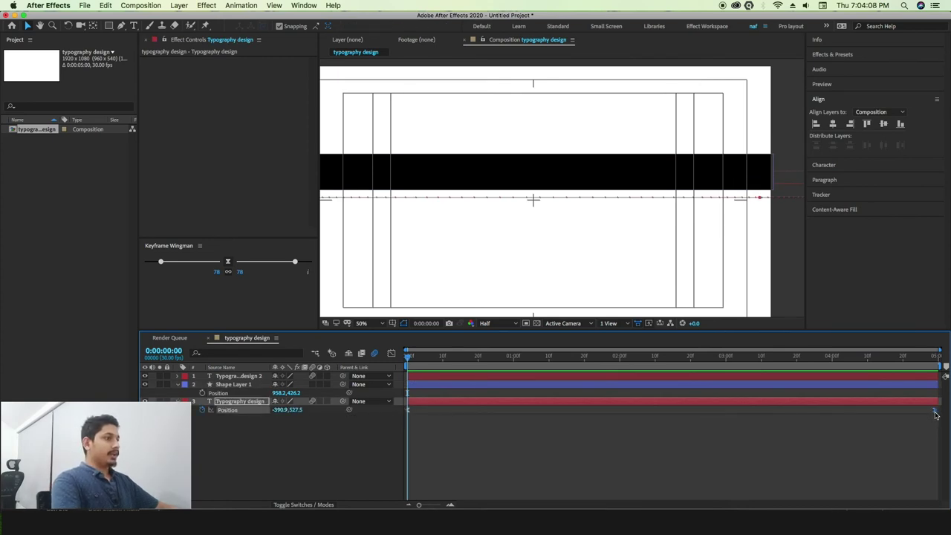
{"action": "right_click", "coordinate": [408, 413]}
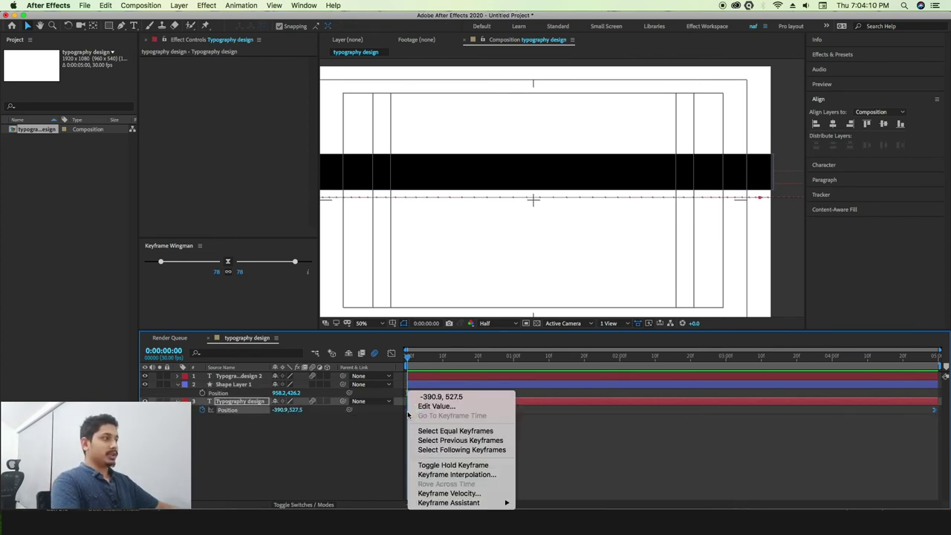
{"action": "mouse_move", "coordinate": [453, 502]}
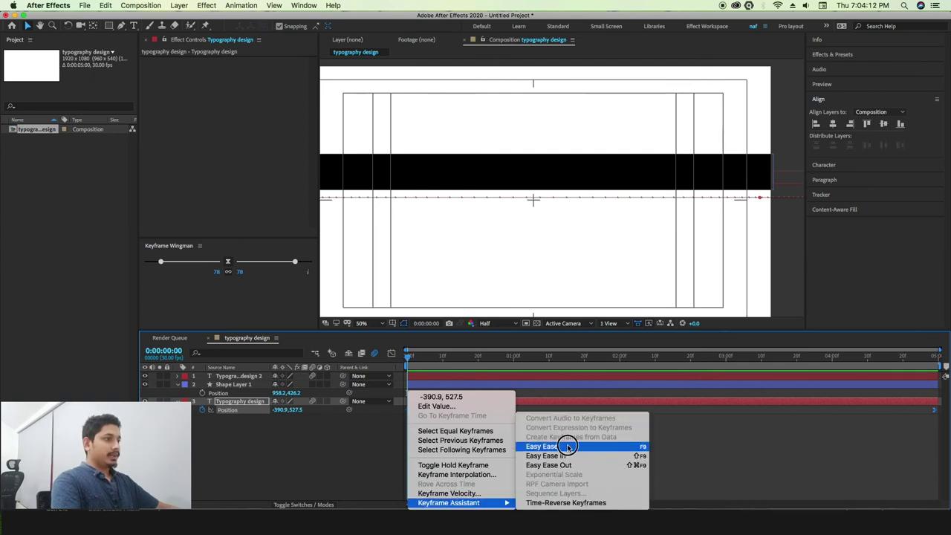
{"action": "left_click", "coordinate": [550, 446]}
Easy Ease the final Position keyframe of Typography design 2 and preview the slide-in.
{"action": "left_click", "coordinate": [423, 378]}
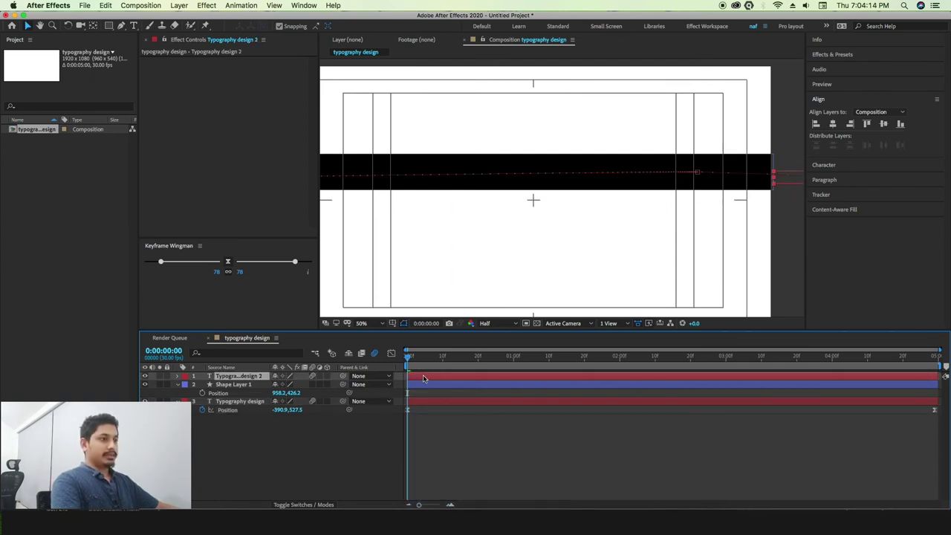
{"action": "key", "text": "p"}
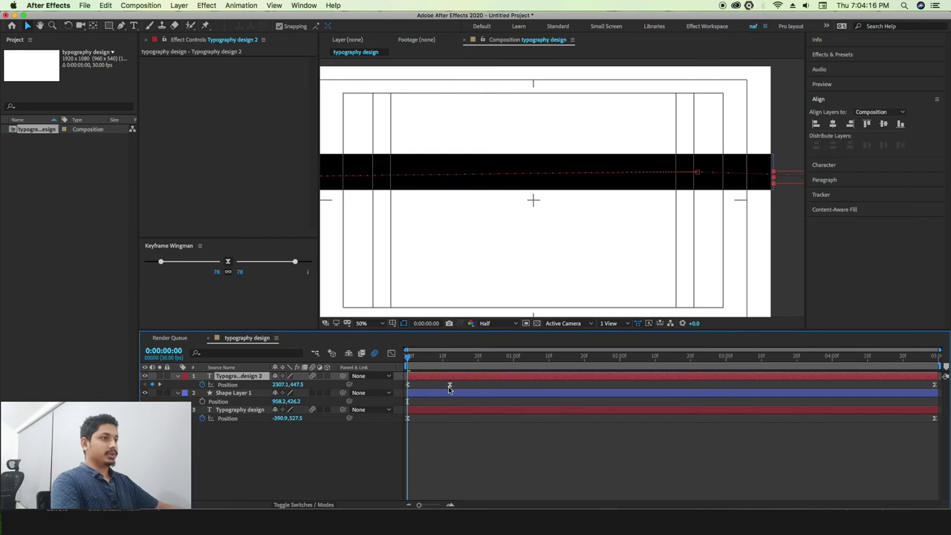
{"action": "left_click", "coordinate": [408, 385]}
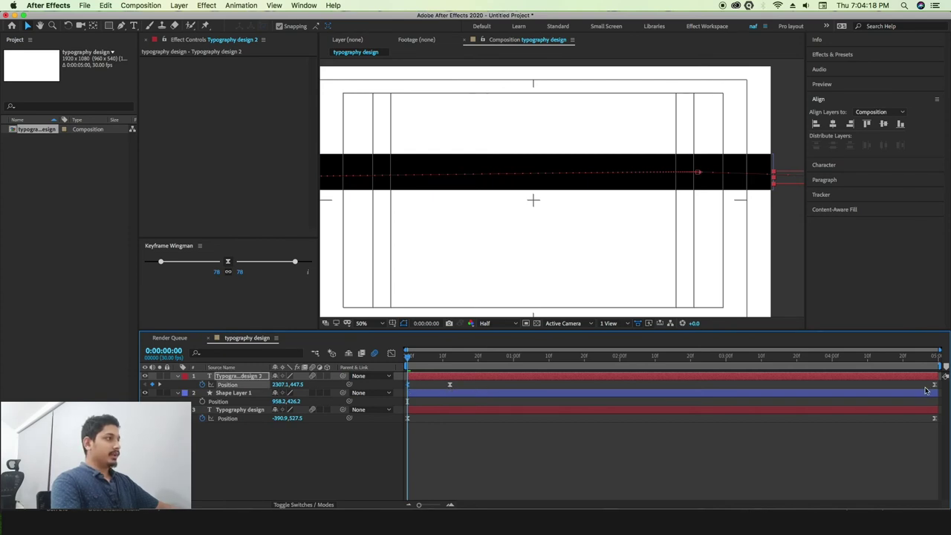
{"action": "right_click", "coordinate": [933, 385]}
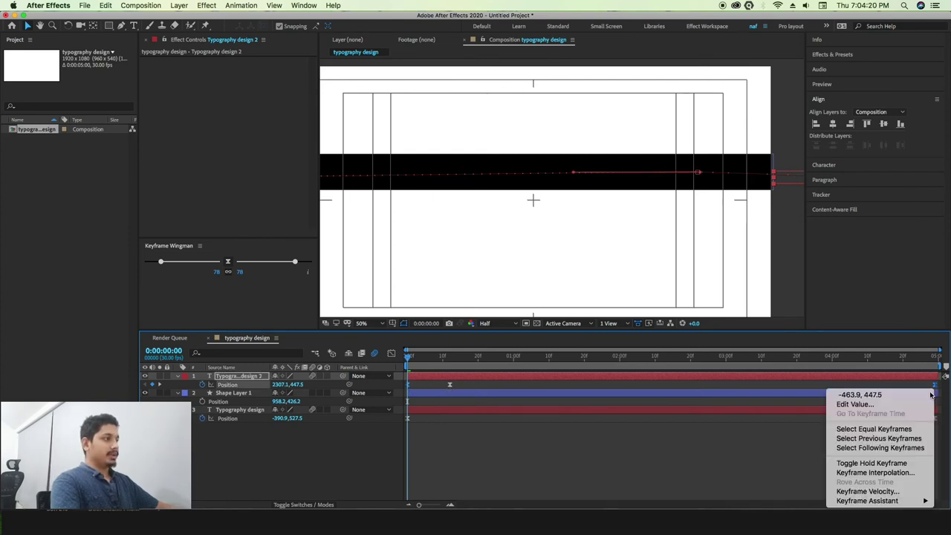
{"action": "mouse_move", "coordinate": [888, 505]}
{"action": "left_click", "coordinate": [719, 446]}
{"action": "left_click", "coordinate": [451, 386]}
{"action": "key", "text": "space"}
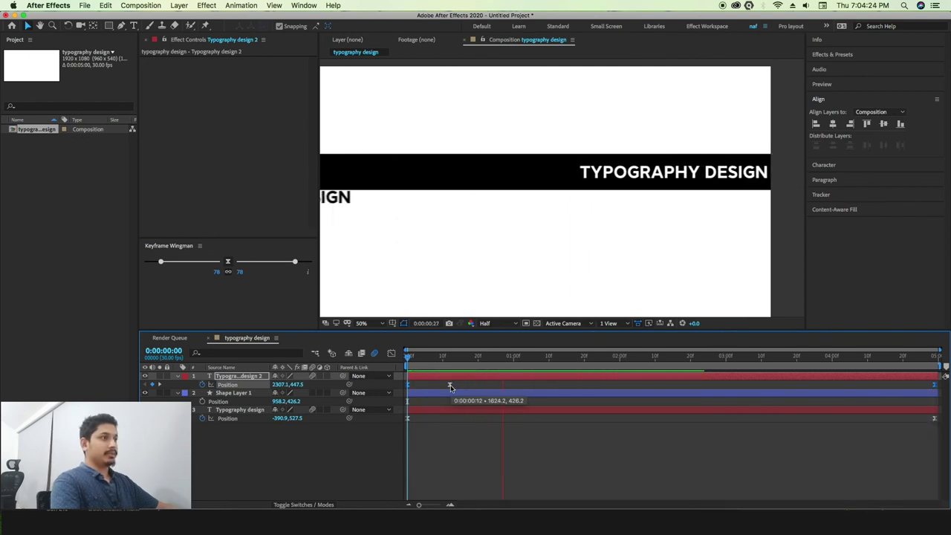
{"action": "left_click", "coordinate": [450, 386]}
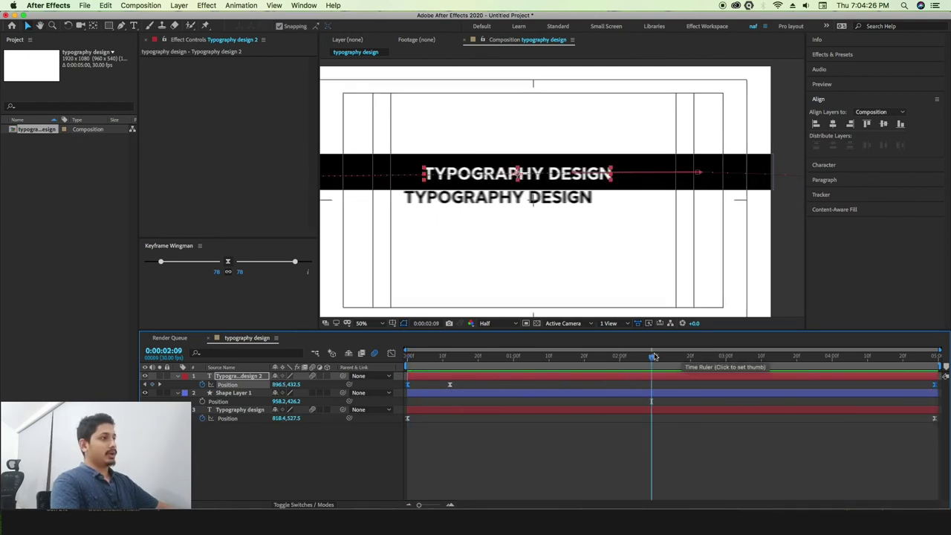
{"action": "left_click_drag", "start_coordinate": [451, 398], "coordinate": [677, 378]}
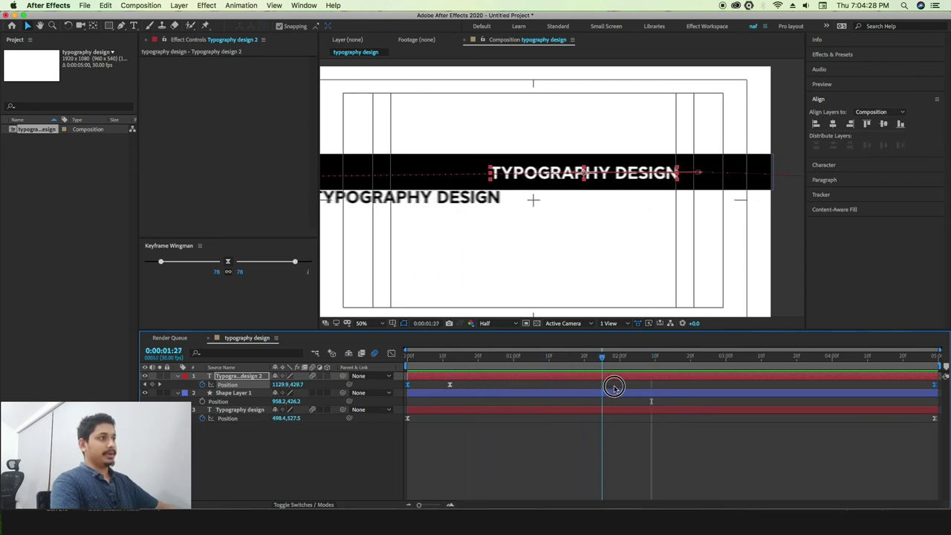
{"action": "left_click_drag", "start_coordinate": [677, 377], "coordinate": [651, 382]}
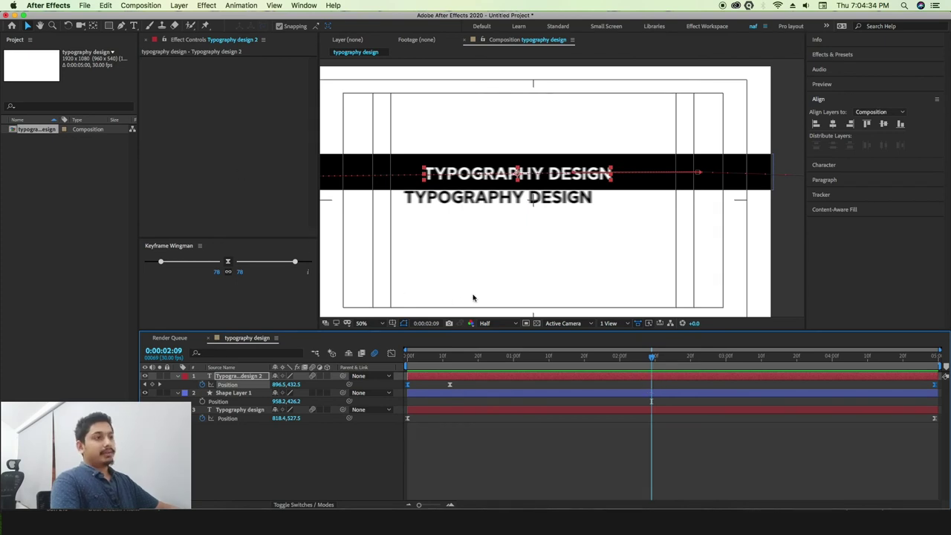
{"action": "key", "text": "comma"}
{"action": "key", "text": "comma"}
{"action": "key", "text": "period"}
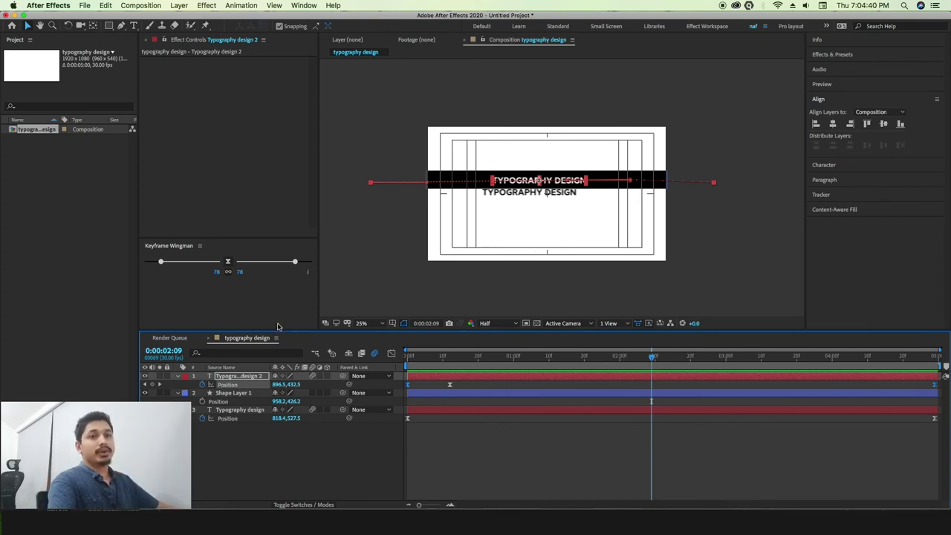
Pre-compose the black bar and both text layers as 'typo design', then play it from the start.
{"action": "left_click_drag", "start_coordinate": [259, 431], "coordinate": [246, 378]}
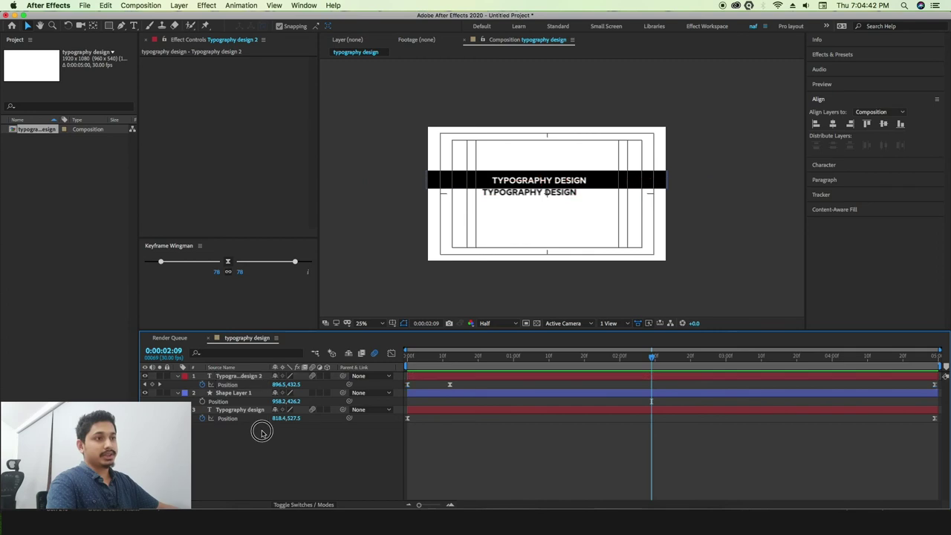
{"action": "right_click", "coordinate": [245, 378]}
{"action": "key", "text": "Escape"}
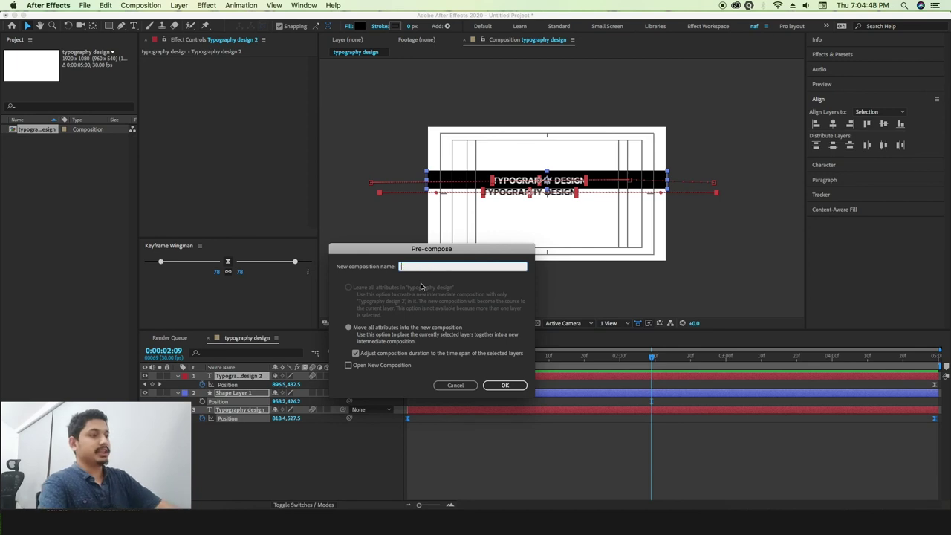
{"action": "type", "text": "typo design"}
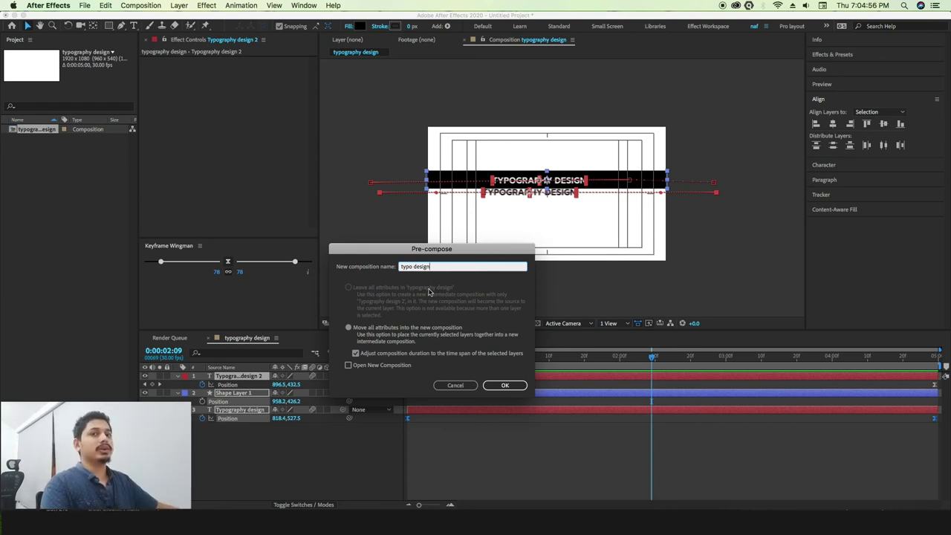
{"action": "left_click", "coordinate": [511, 386]}
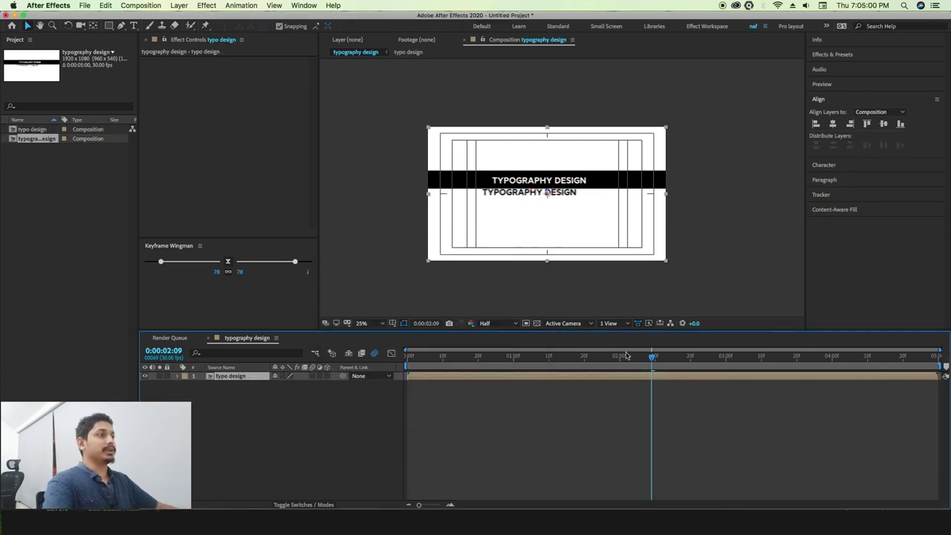
{"action": "key", "text": "Home"}
{"action": "key", "text": "space"}
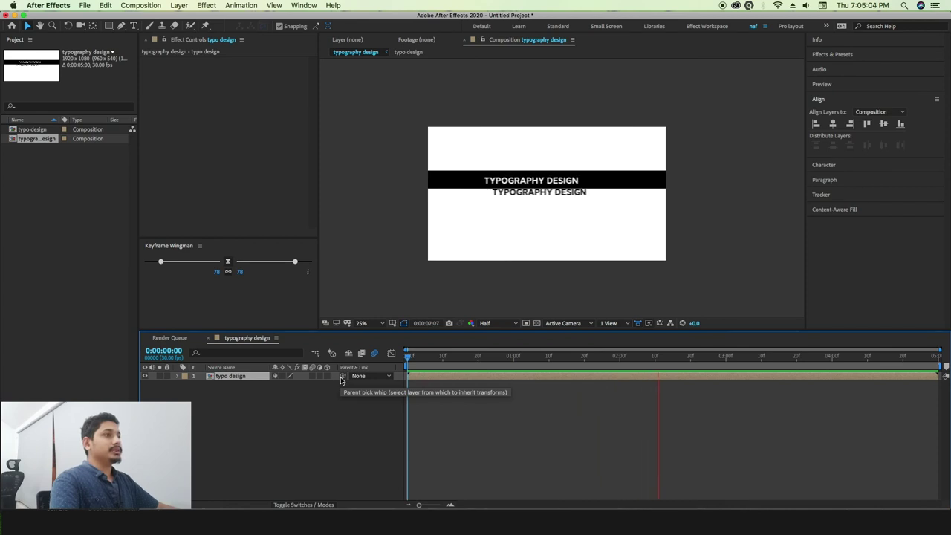
Duplicate the typo design layer, nudge the copy down below the first, and preview both bars.
{"action": "key", "text": "space"}
{"action": "left_click_drag", "start_coordinate": [691, 347], "coordinate": [410, 371]}
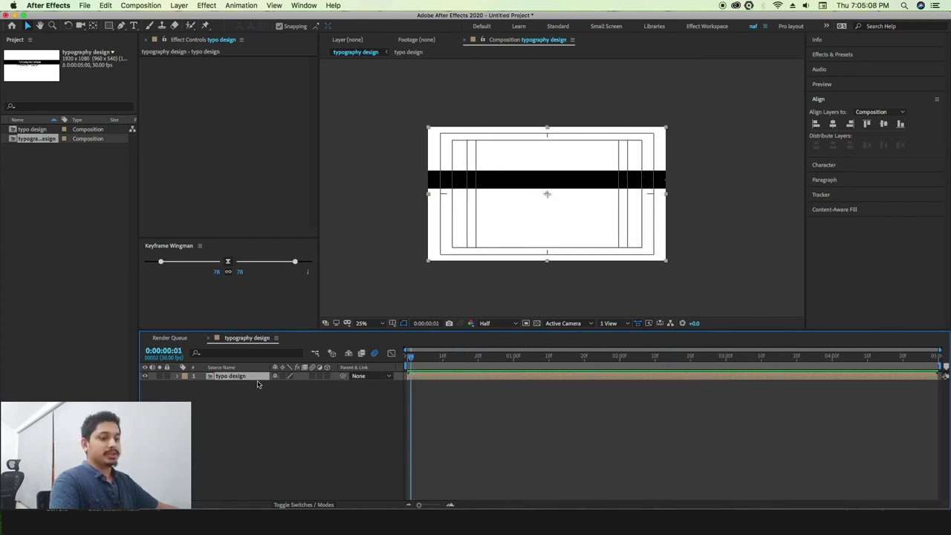
{"action": "key", "text": "ctrl+d"}
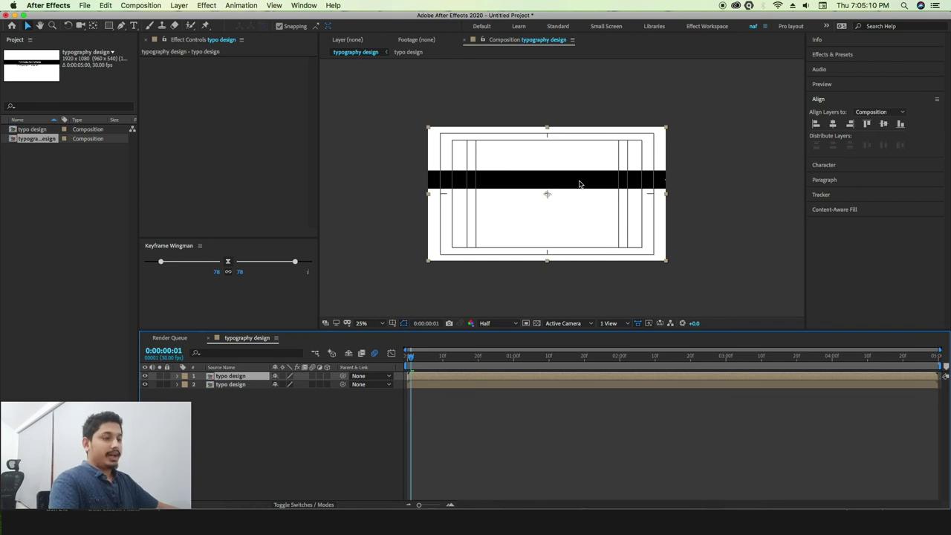
{"action": "key", "text": "shift+Down"}
{"action": "key", "text": "shift+Down"}
{"action": "key", "text": "shift+Down"}
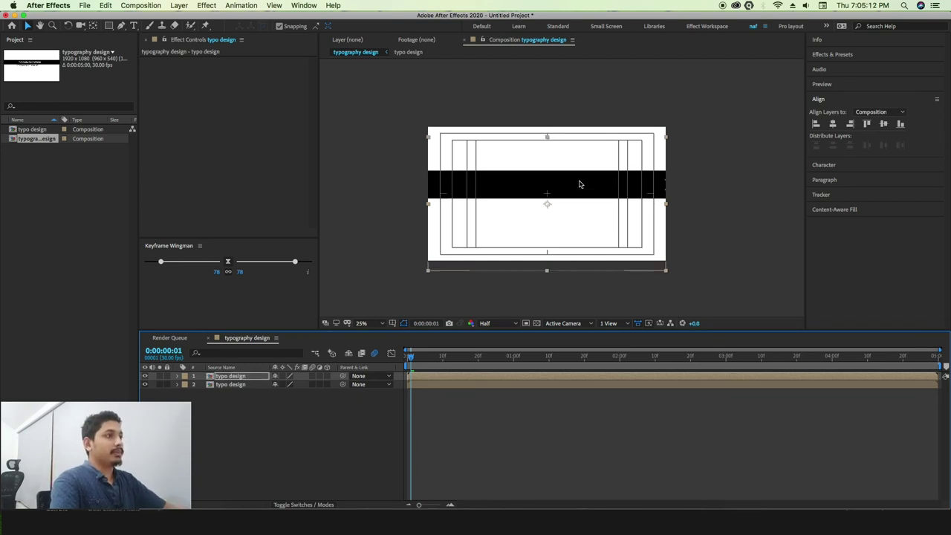
{"action": "key", "text": "shift+Down"}
{"action": "key", "text": "shift+Down"}
{"action": "key", "text": "shift+Down"}
{"action": "key", "text": "shift+Down"}
{"action": "key", "text": "shift+Down"}
{"action": "key", "text": "shift+Down"}
{"action": "key", "text": "shift+Down"}
{"action": "key", "text": "shift+Down"}
{"action": "key", "text": "shift+Down"}
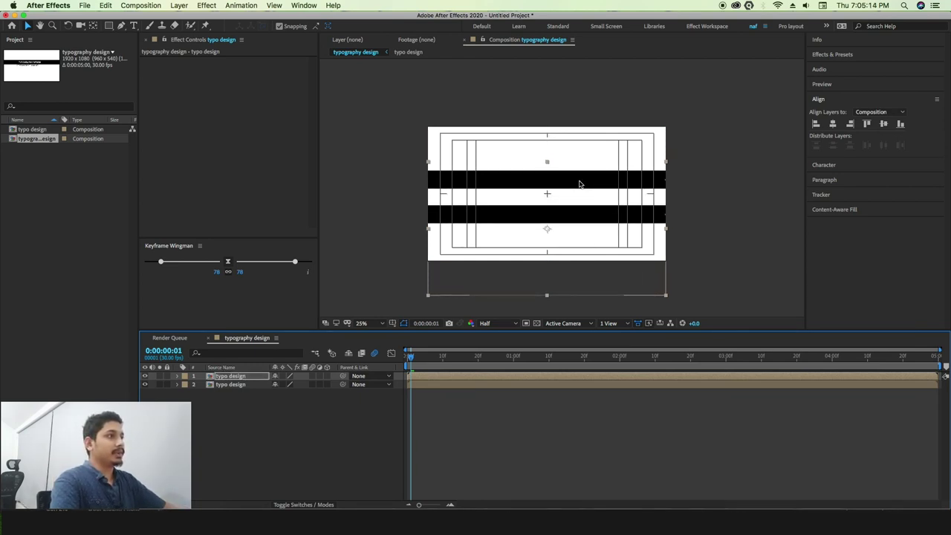
{"action": "key", "text": "space"}
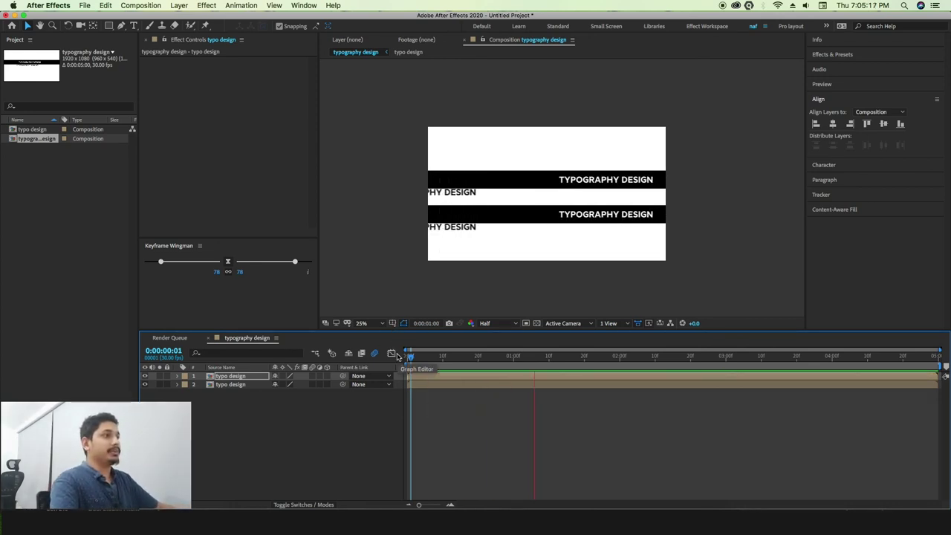
{"action": "key", "text": "space"}
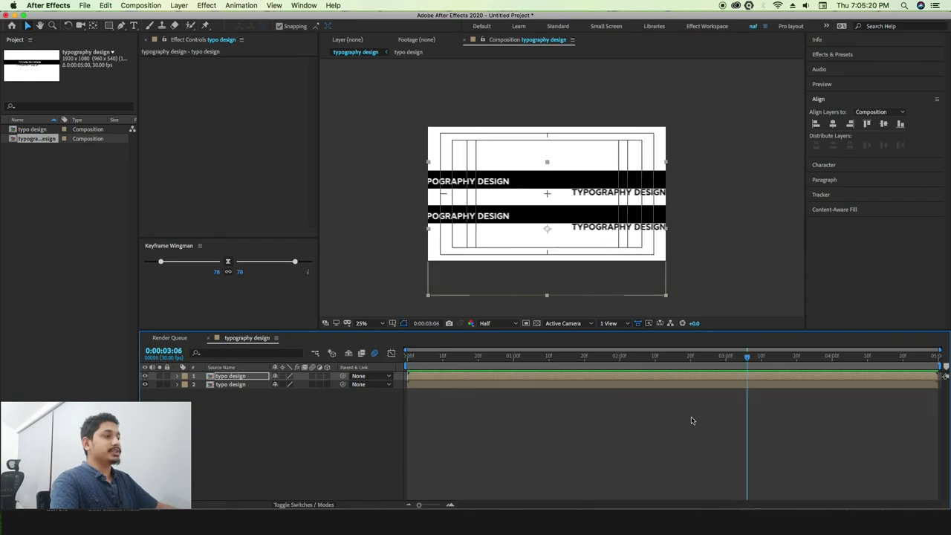
{"action": "left_click_drag", "start_coordinate": [743, 358], "coordinate": [671, 371]}
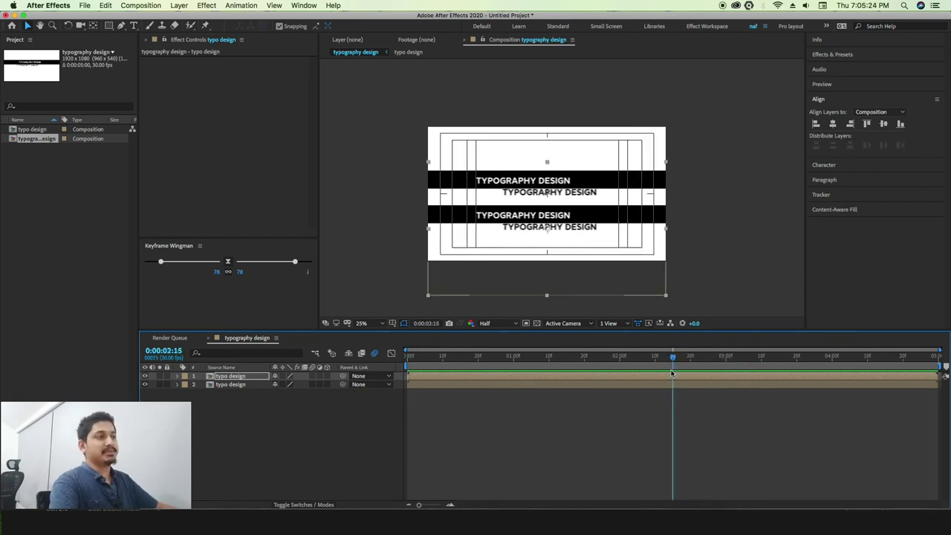
Add a third typo design copy further down, then switch to Photoshop's sketch.
{"action": "key", "text": "Home"}
{"action": "key", "text": "super+d"}
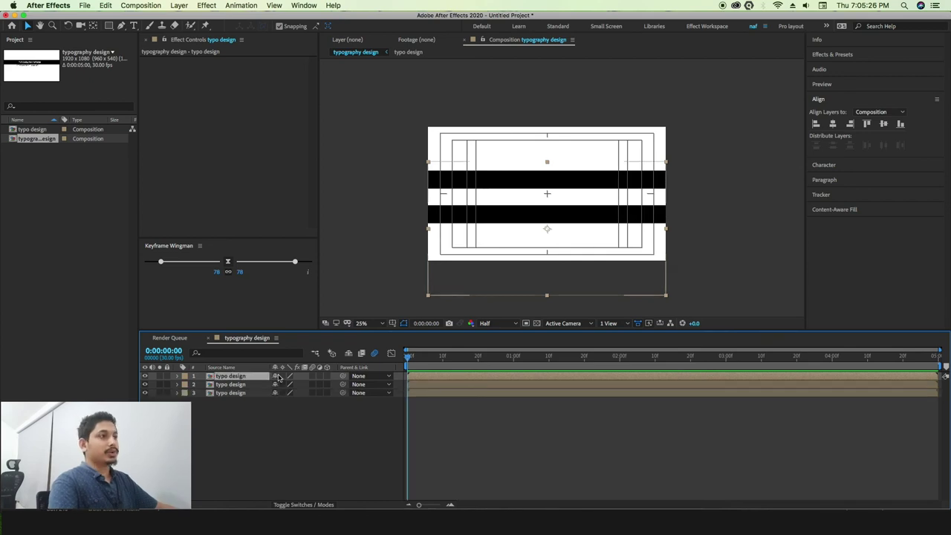
{"action": "key", "text": "shift+Down"}
{"action": "key", "text": "shift+Down"}
{"action": "key", "text": "shift+Down"}
{"action": "key", "text": "shift+Down"}
{"action": "key", "text": "shift+Down"}
{"action": "key", "text": "shift+Down"}
{"action": "key", "text": "shift+Down"}
{"action": "key", "text": "shift+Down"}
{"action": "key", "text": "shift+Down"}
{"action": "key", "text": "shift+Down"}
{"action": "key", "text": "shift+Down"}
{"action": "key", "text": "shift+Down"}
{"action": "key", "text": "shift+Down"}
{"action": "key", "text": "shift+Down"}
{"action": "key", "text": "shift+Down"}
{"action": "key", "text": "shift+Down"}
{"action": "key", "text": "shift+Down"}
{"action": "key", "text": "shift+Down"}
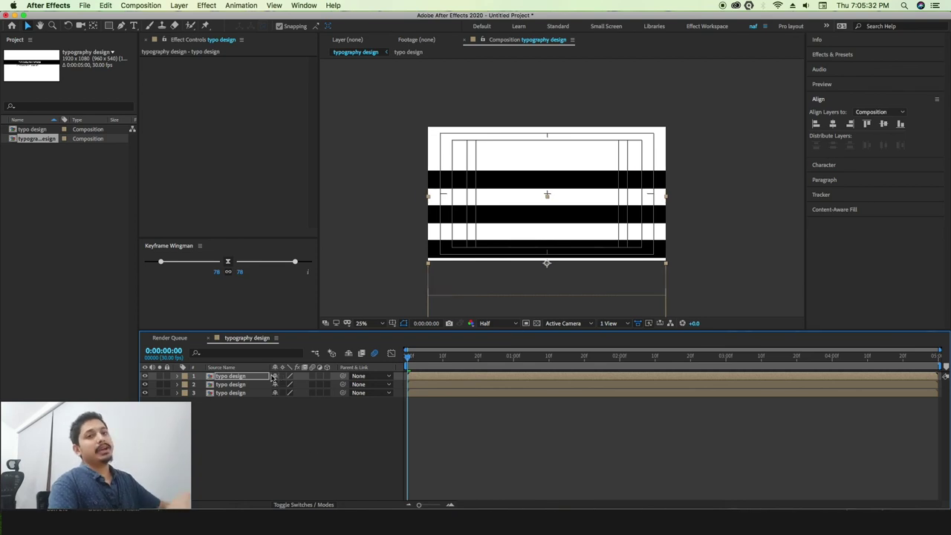
{"action": "mouse_move", "coordinate": [563, 508]}
{"action": "left_click", "coordinate": [599, 505]}
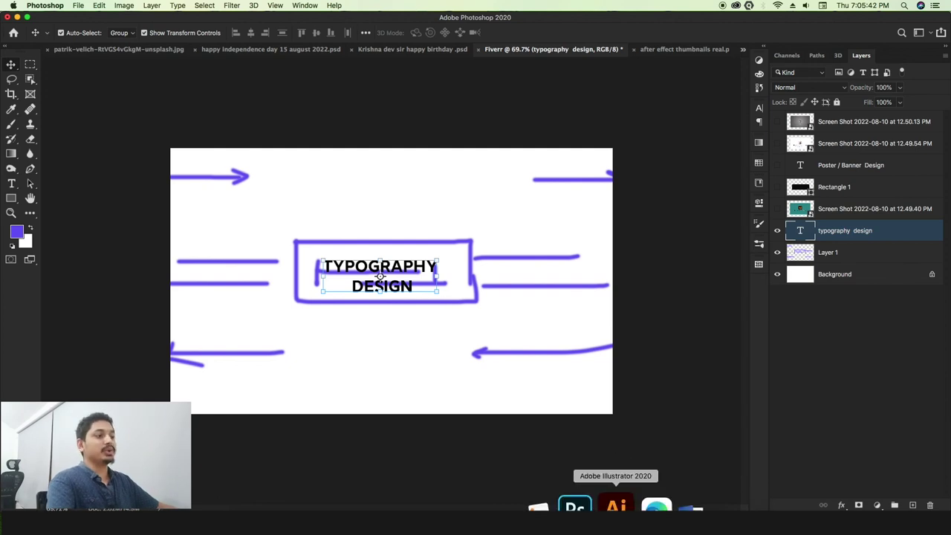
{"action": "left_click", "coordinate": [703, 506]}
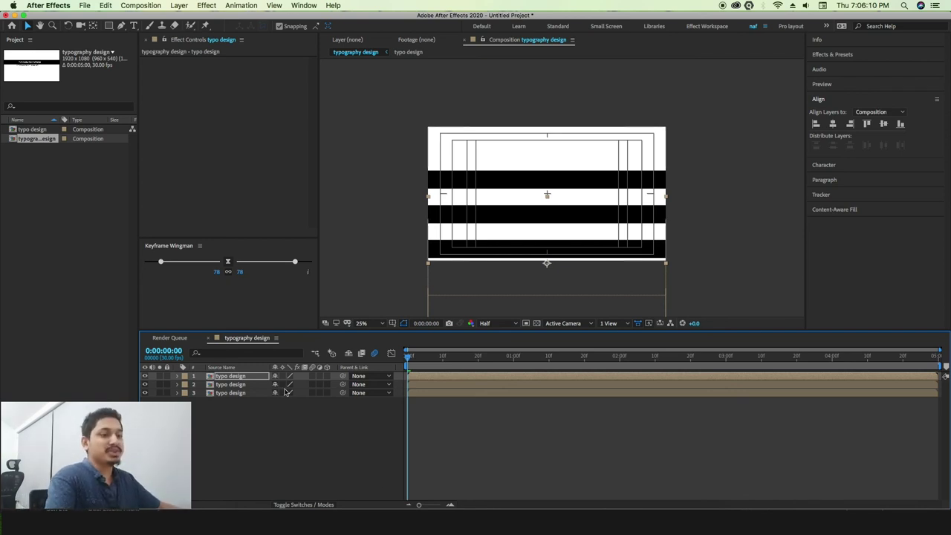
{"action": "key", "text": "super+d"}
Nudge the fourth bar copy up to the top and preview the four stacked bars.
{"action": "key", "text": "shift+Up"}
{"action": "key", "text": "shift+Up"}
{"action": "key", "text": "shift+Up"}
{"action": "key", "text": "shift+Up"}
{"action": "key", "text": "shift+Up"}
{"action": "key", "text": "shift+Up"}
{"action": "key", "text": "shift+Up"}
{"action": "key", "text": "shift+Up"}
{"action": "key", "text": "shift+Up"}
{"action": "key", "text": "shift+Up"}
{"action": "key", "text": "shift+Up"}
{"action": "key", "text": "shift+Up"}
{"action": "key", "text": "shift+Up"}
{"action": "key", "text": "shift+Up"}
{"action": "key", "text": "shift+Up"}
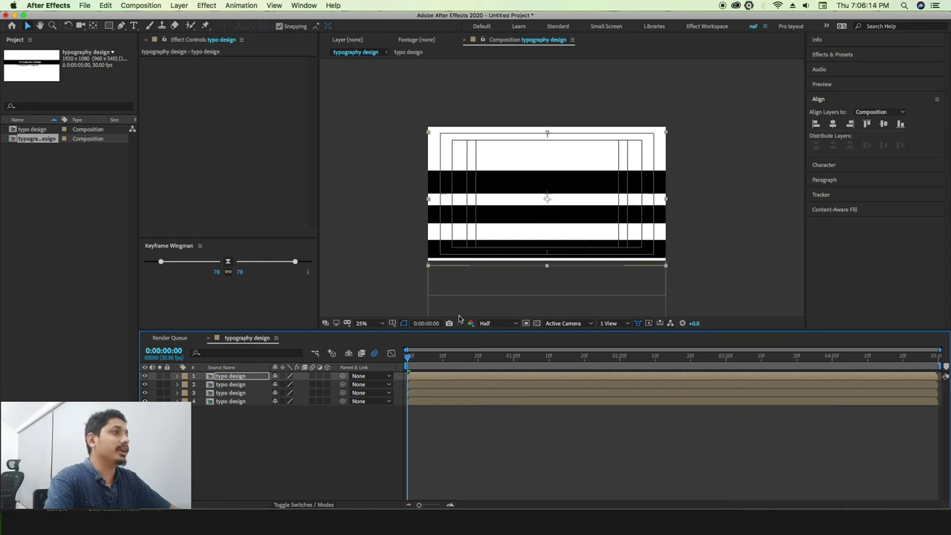
{"action": "key", "text": "shift+Up"}
{"action": "key", "text": "shift+Up"}
{"action": "key", "text": "shift+Up"}
{"action": "key", "text": "shift+Up"}
{"action": "key", "text": "shift+Up"}
{"action": "key", "text": "shift+Up"}
{"action": "key", "text": "shift+Up"}
{"action": "key", "text": "shift+Up"}
{"action": "key", "text": "shift+Up"}
{"action": "key", "text": "shift+Up"}
{"action": "key", "text": "shift+Up"}
{"action": "key", "text": "shift+Up"}
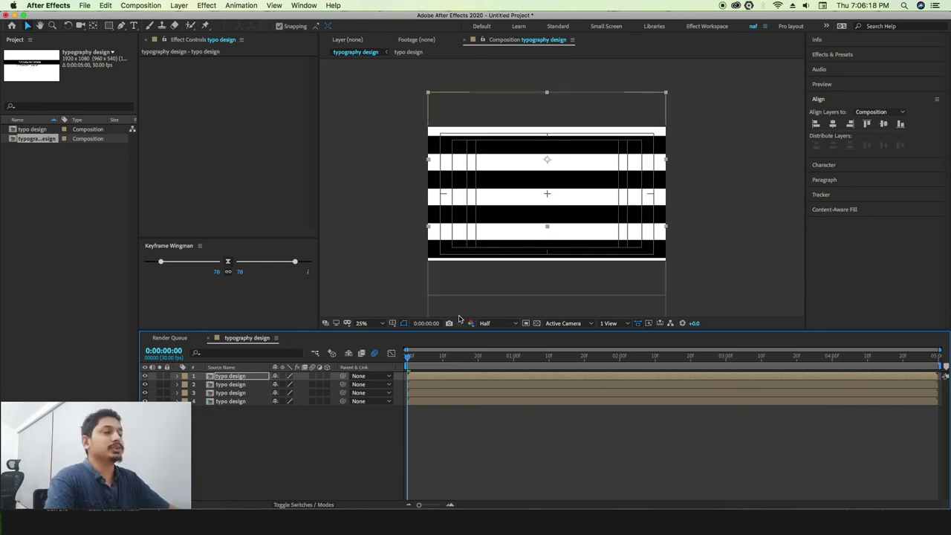
{"action": "key", "text": "space"}
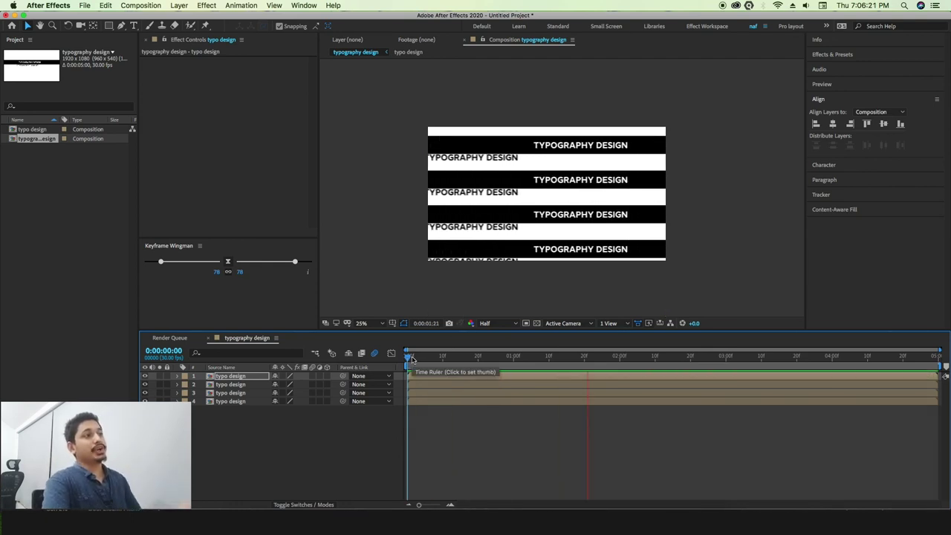
{"action": "key", "text": "space"}
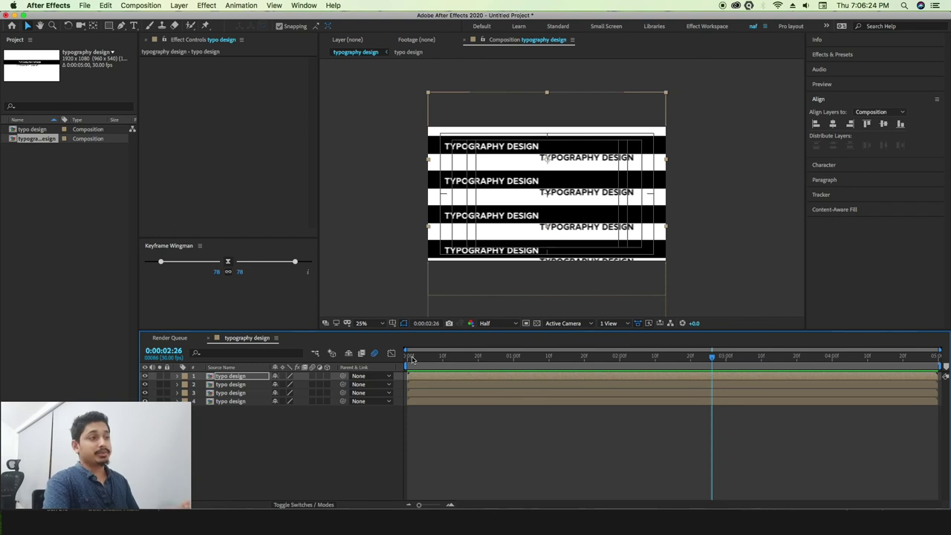